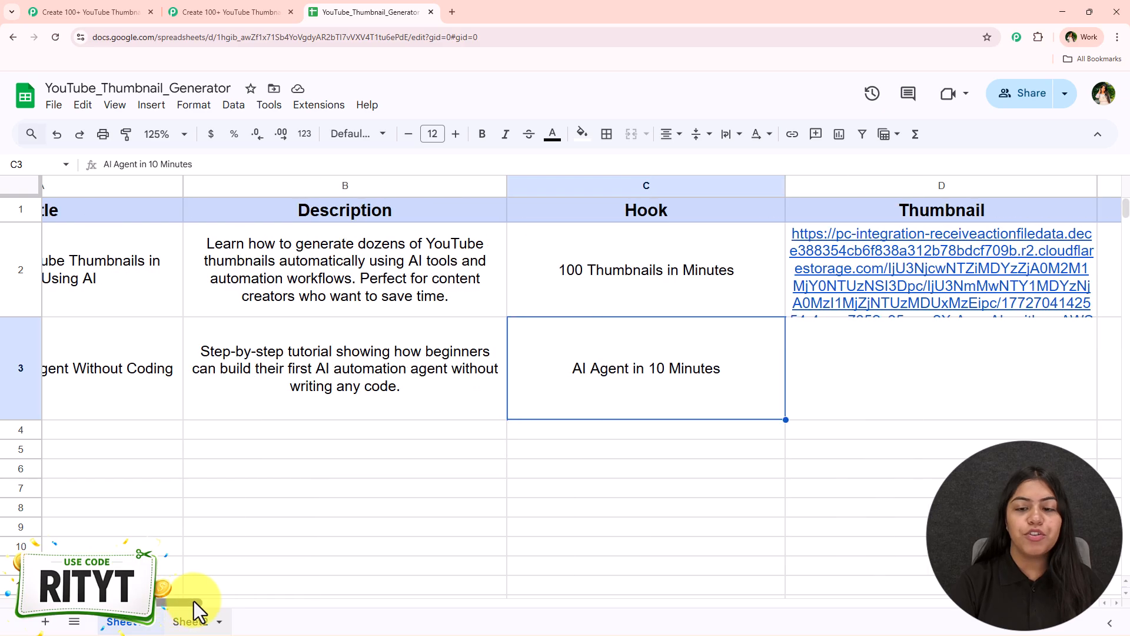
# - Clear the hook, description and title cells of row 3 in the thumbnail sheet
pyautogui.press('Delete')
pyautogui.press('Left')
pyautogui.press('Delete')
pyautogui.press('Left')
pyautogui.press('Delete')
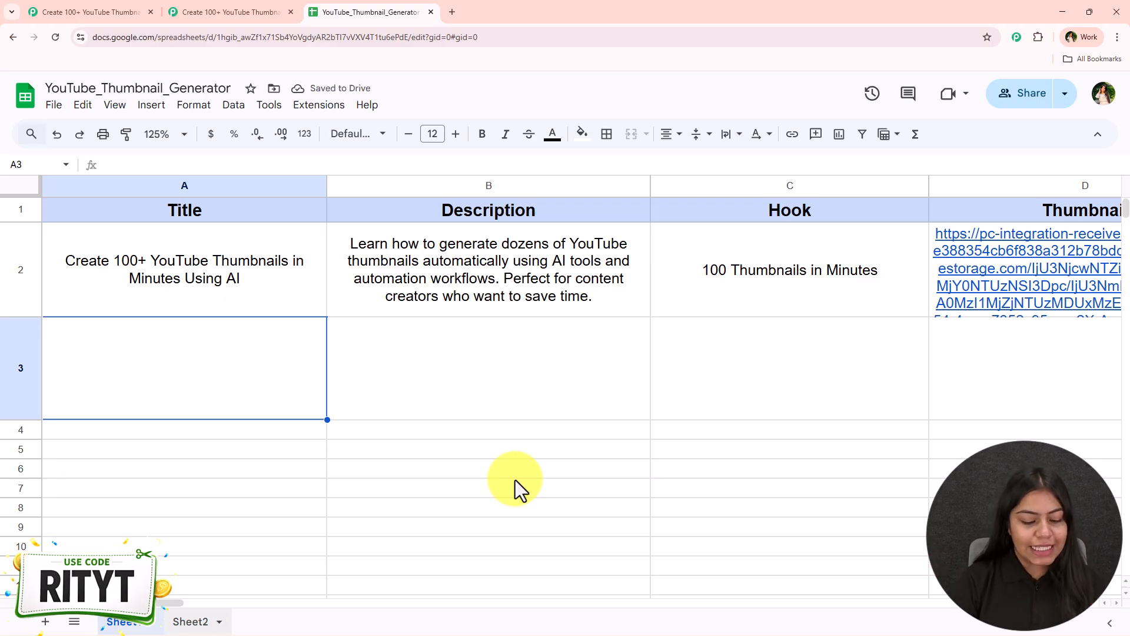
# - Undo the three deletions in row 3
pyautogui.hotkey('ctrl', 'z')
pyautogui.hotkey('ctrl', 'z')
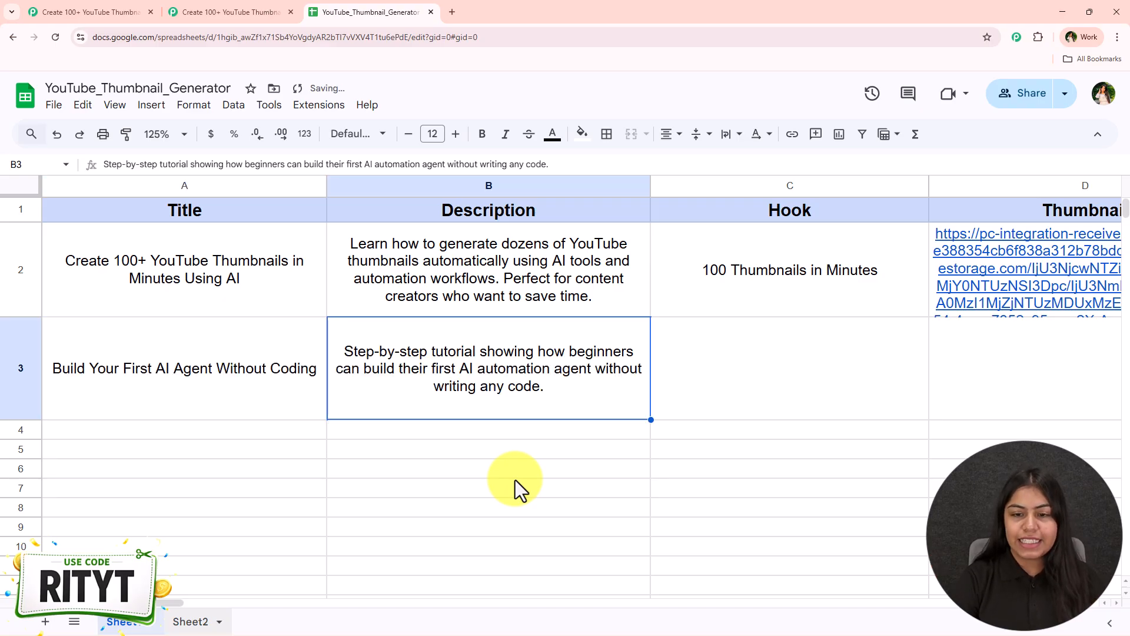
pyautogui.hotkey('ctrl', 'z')
# - Check row 3's Thumbnail cell and open the generated thumbnail image from its link
pyautogui.moveTo(186, 603); pyautogui.dragTo(262, 604)
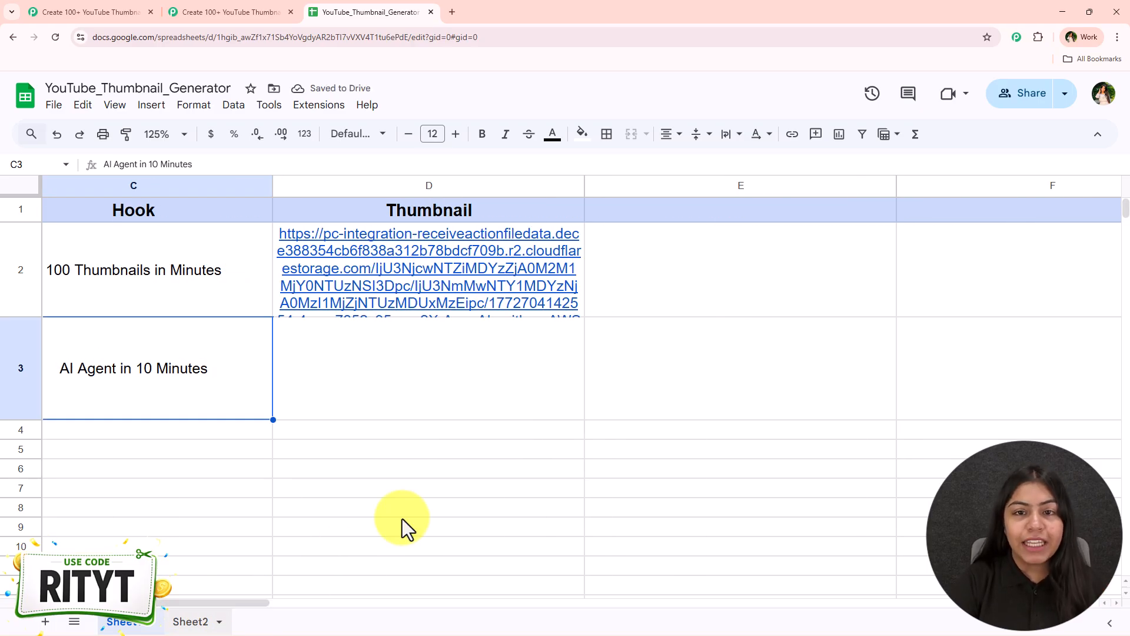
pyautogui.click(422, 358)
pyautogui.click(352, 471)
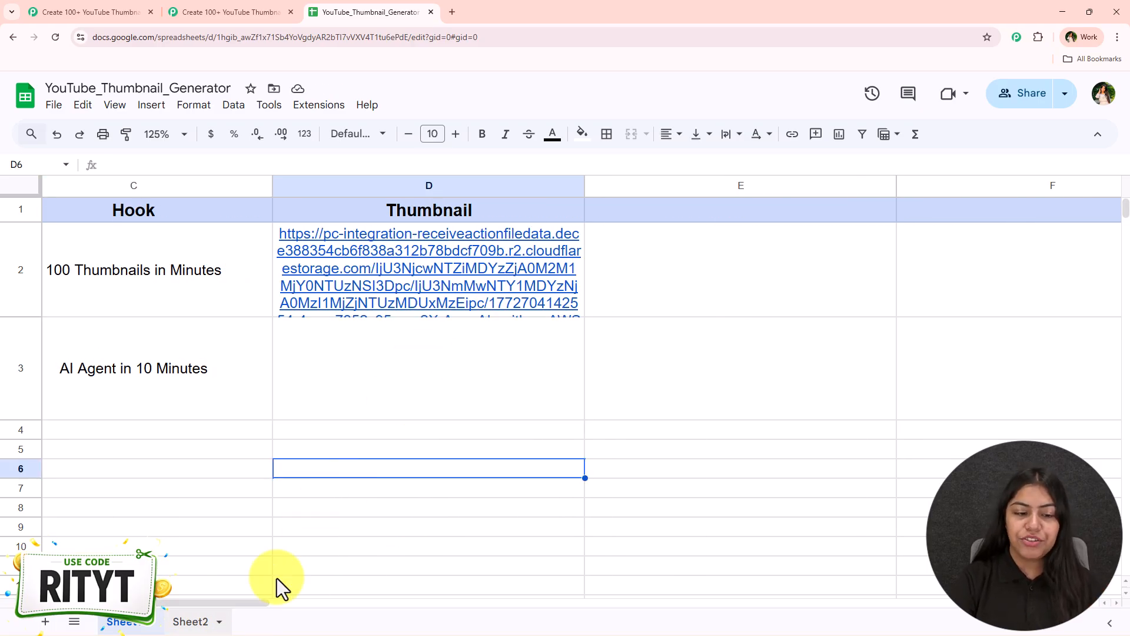
pyautogui.moveTo(263, 602); pyautogui.dragTo(208, 603)
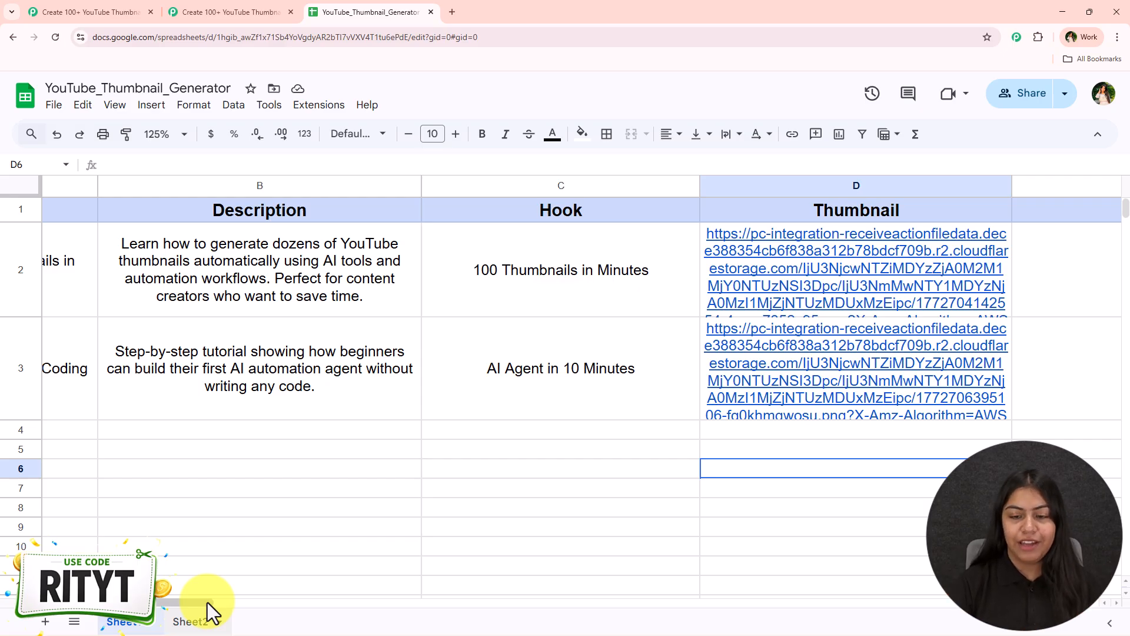
pyautogui.click(827, 392)
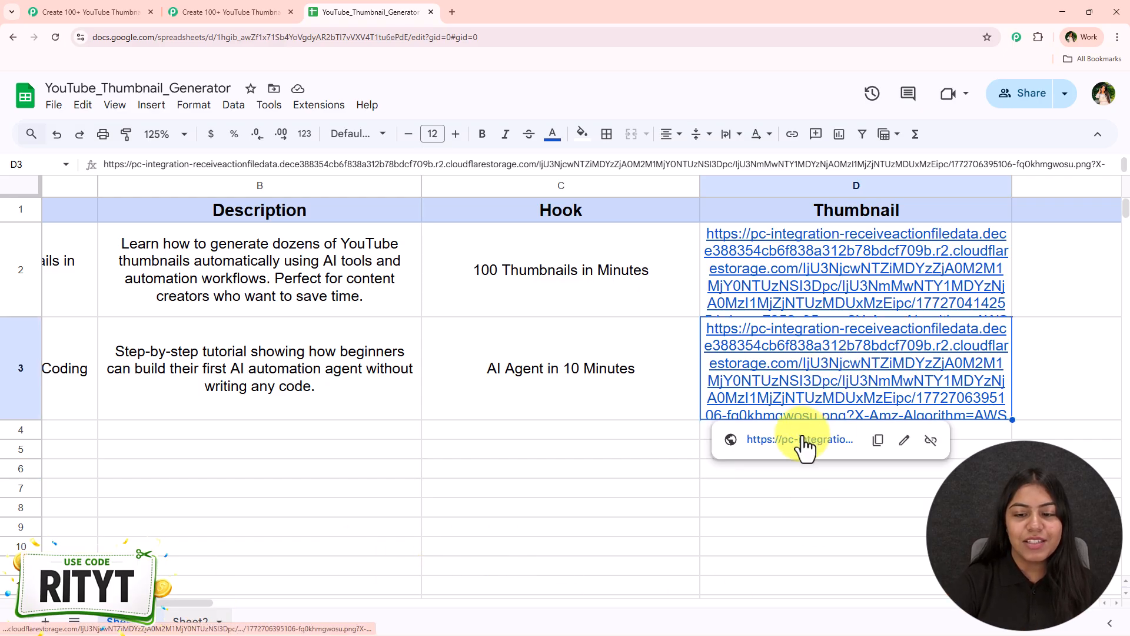
pyautogui.click(801, 439)
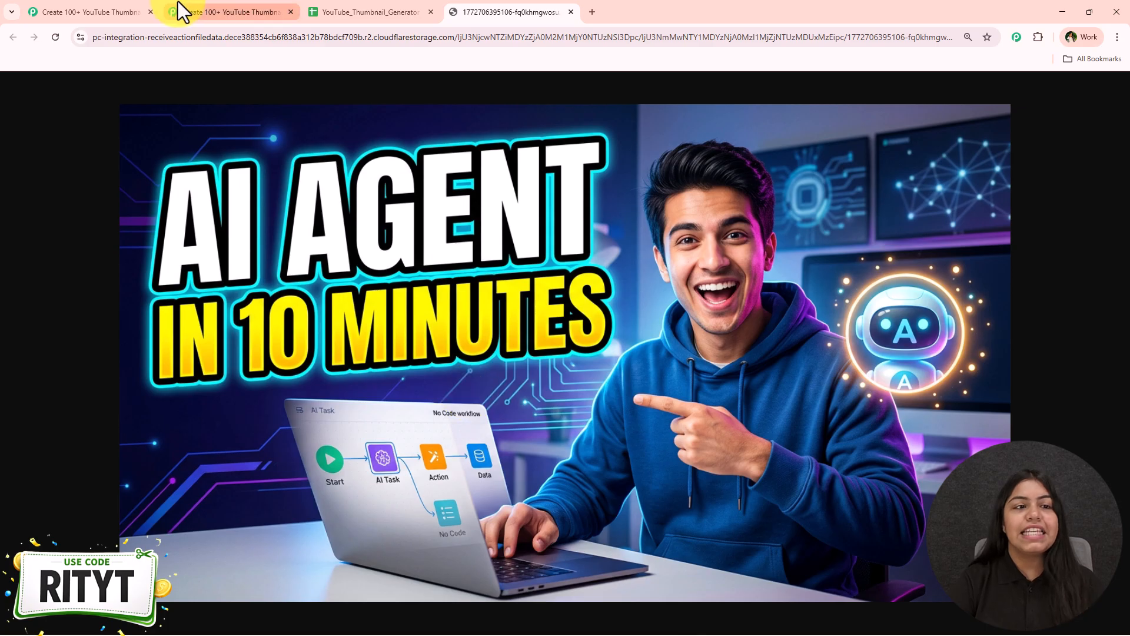
# - Return to the spreadsheet and review the hook and title in row 3
pyautogui.click(327, 18)
pyautogui.click(564, 379)
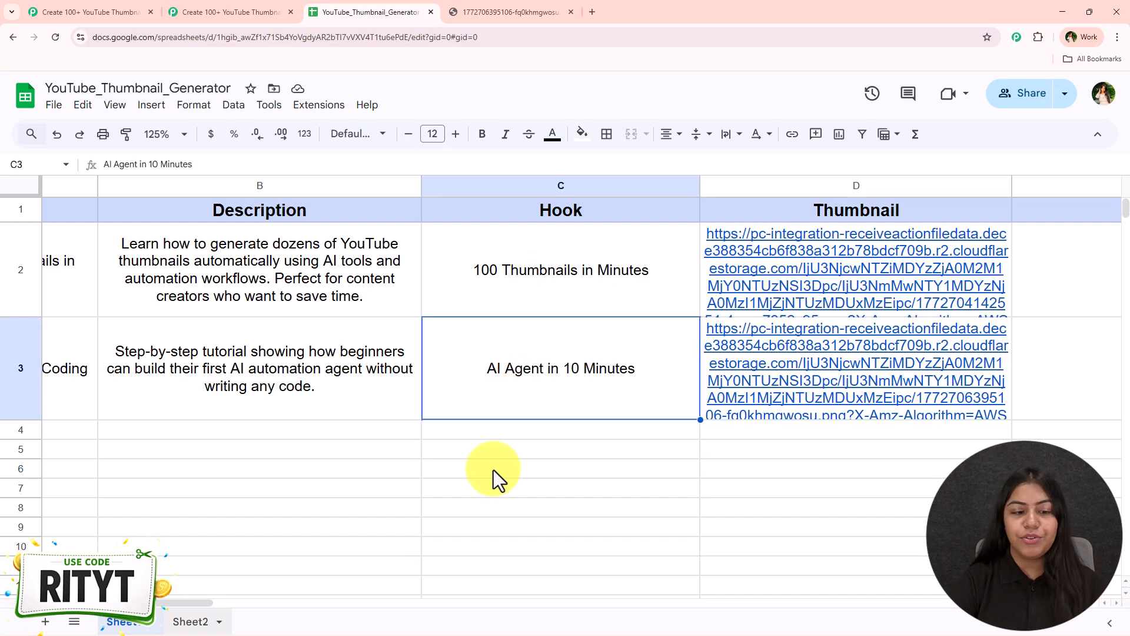
pyautogui.moveTo(200, 604); pyautogui.dragTo(157, 609)
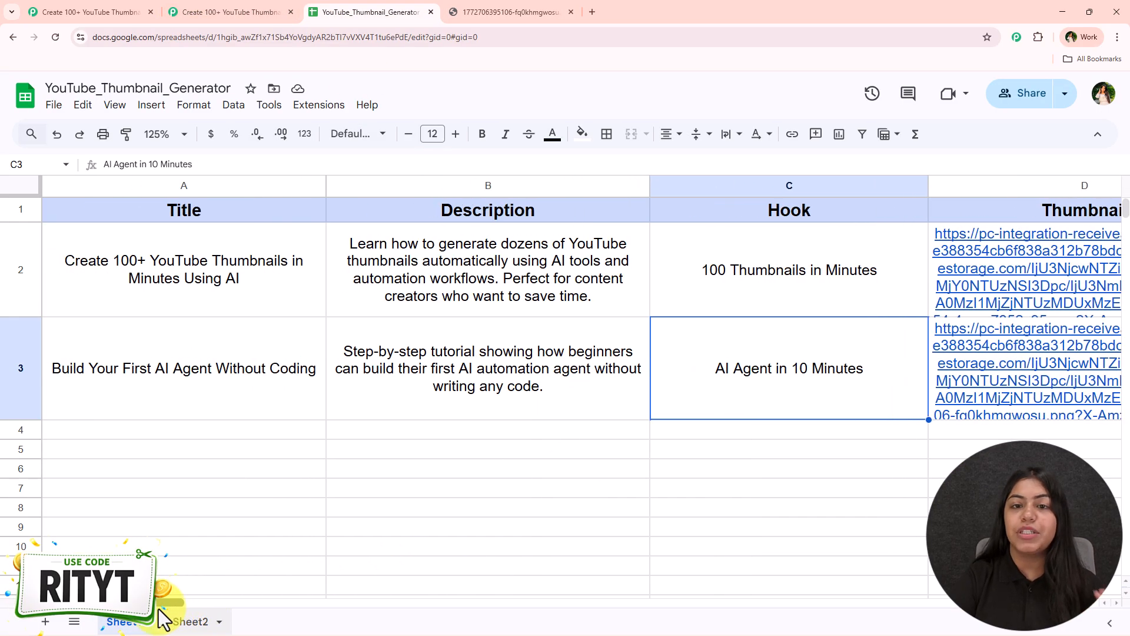
pyautogui.click(191, 379)
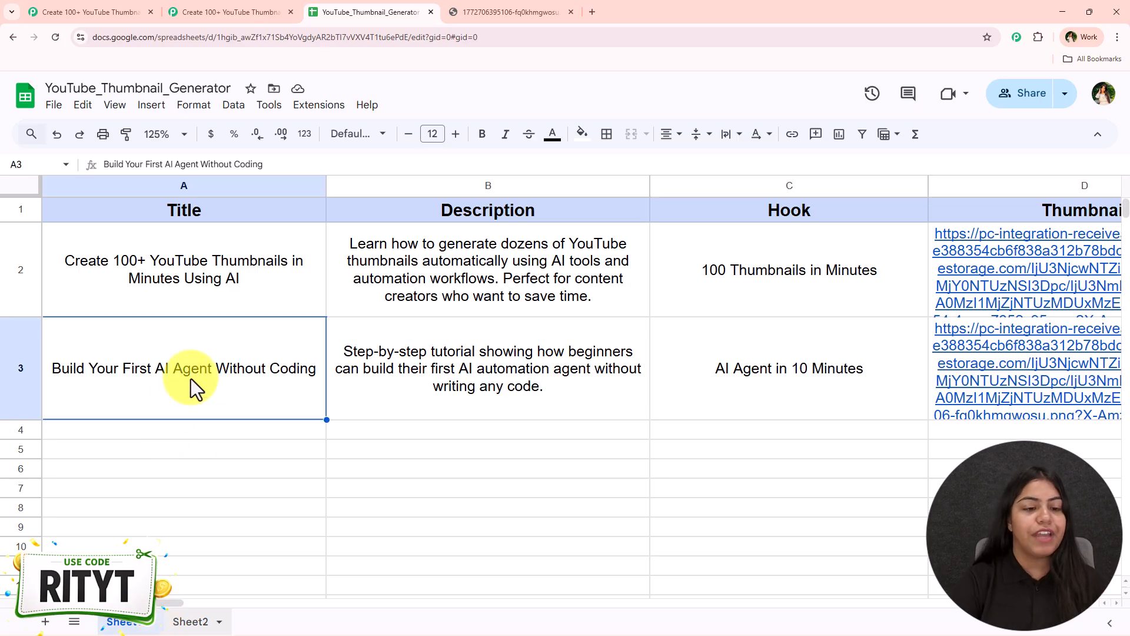
# - Fill row 4: title "Generate Product Descriptions Using AI", description "Learn how ecommerce businesses can automatically generate product descriptions using AI tools.", hook "AI Writes Product Descriptions"
pyautogui.click(238, 437)
pyautogui.click(548, 469)
pyautogui.moveTo(267, 432); pyautogui.dragTo(782, 429)
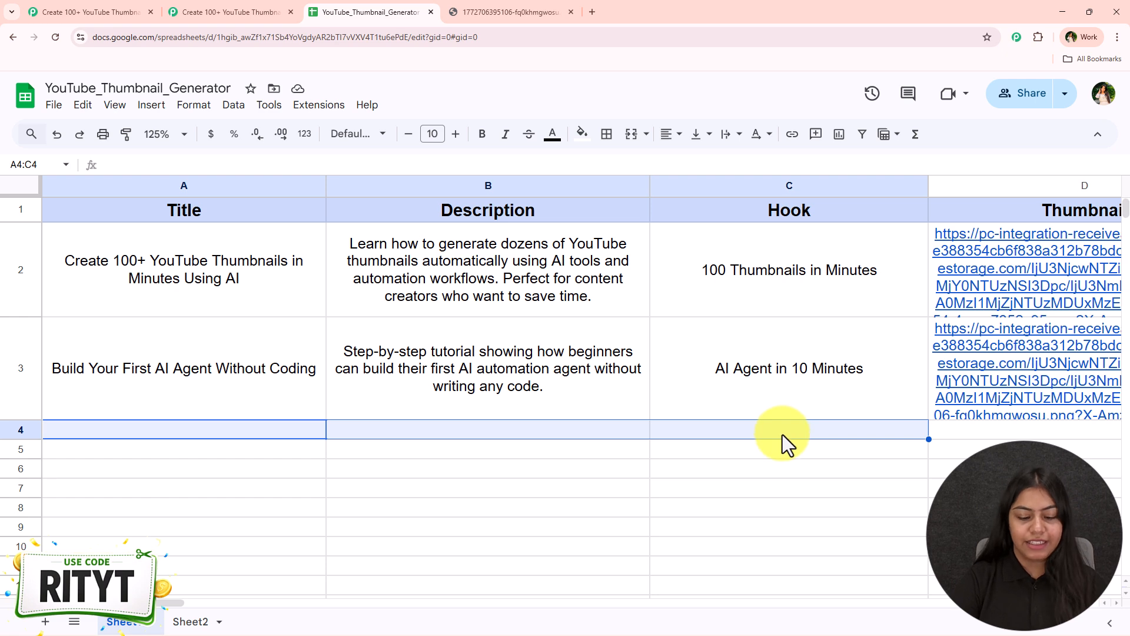
pyautogui.write('Generate Product Descriptions Using AI\tLearn how ecommerce businesses can automatically generate product descriptions using AI tools.\tAI Writes Product Descriptions')
pyautogui.click(410, 490)
# - Review row 4's title, description and hook, and open the thumbnail image linked in its Thumbnail cell
pyautogui.click(260, 433)
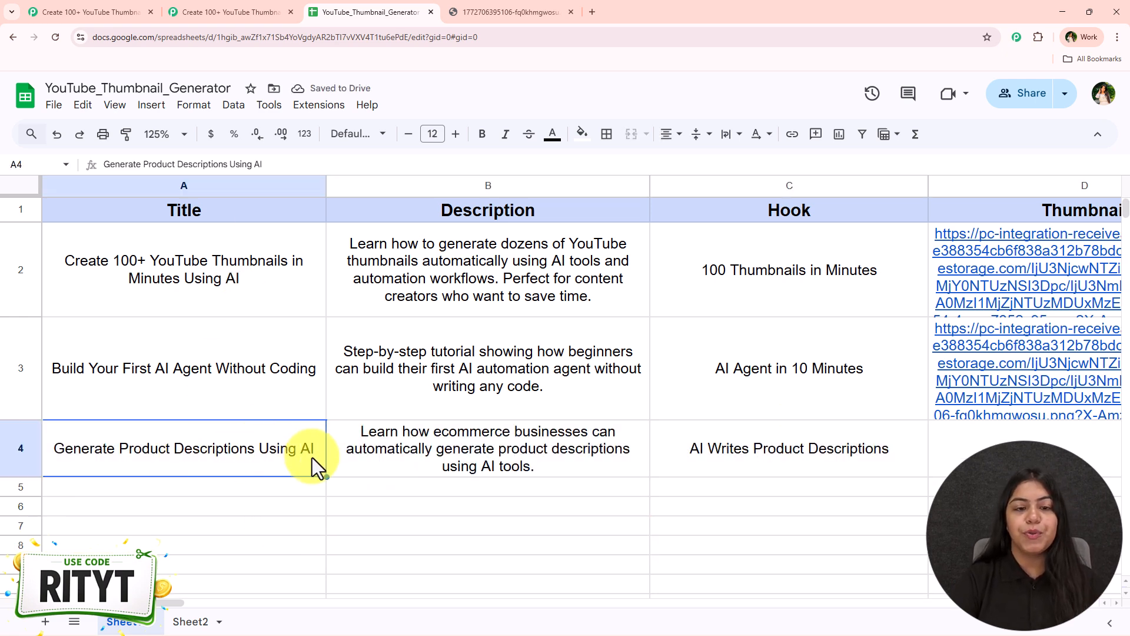
pyautogui.click(490, 472)
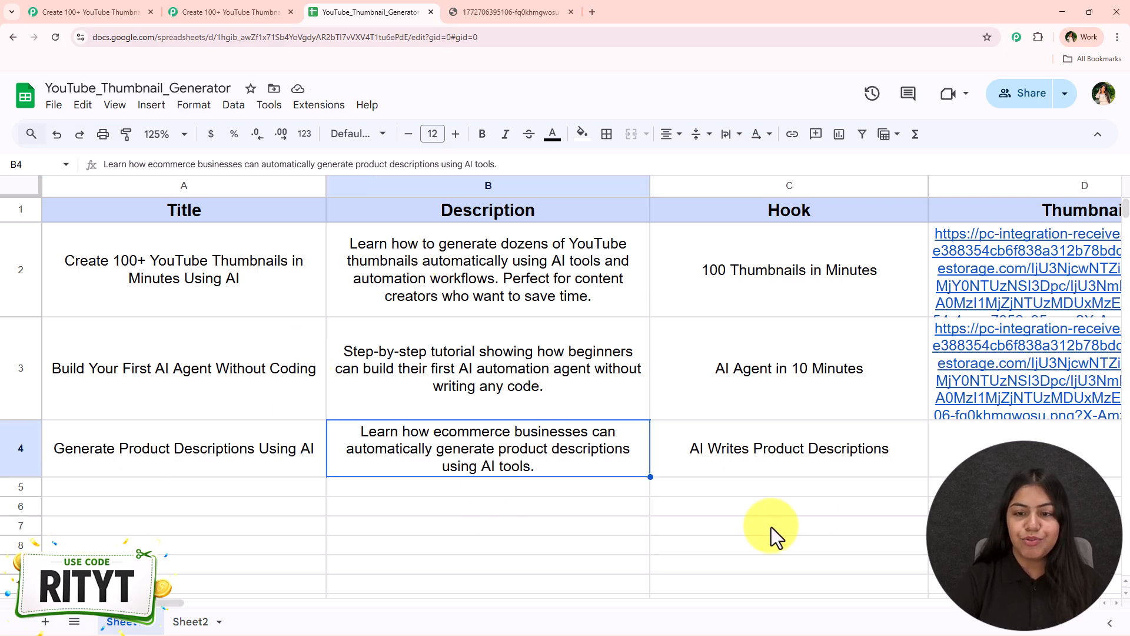
pyautogui.click(789, 440)
pyautogui.moveTo(171, 607); pyautogui.dragTo(235, 612)
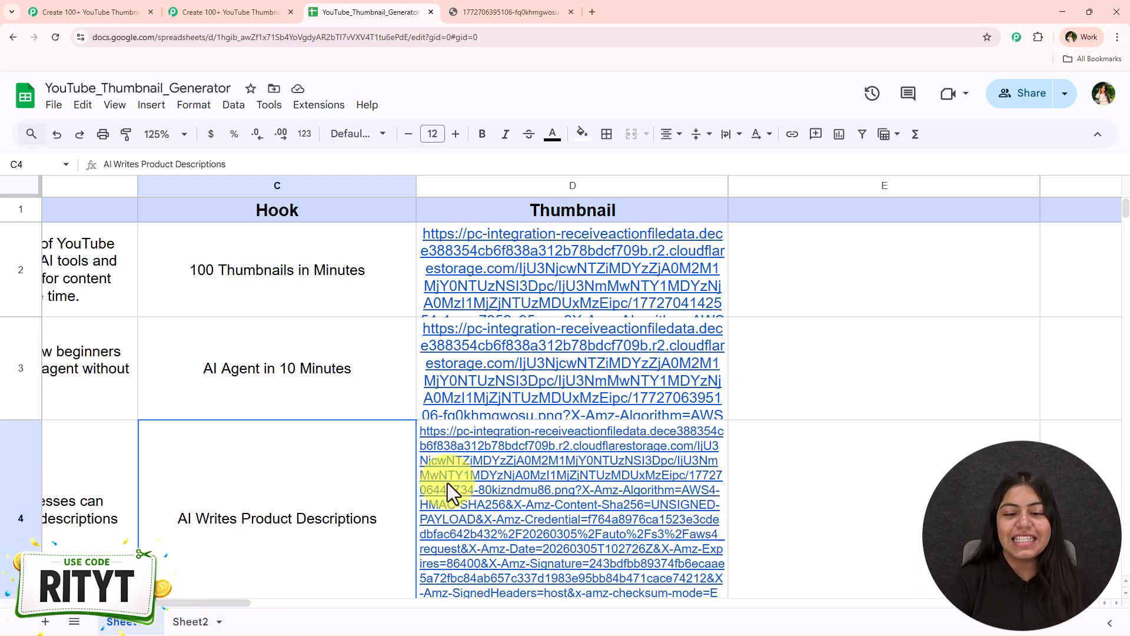
pyautogui.scroll(-3, 471, 471)
pyautogui.click(542, 435)
pyautogui.click(518, 492)
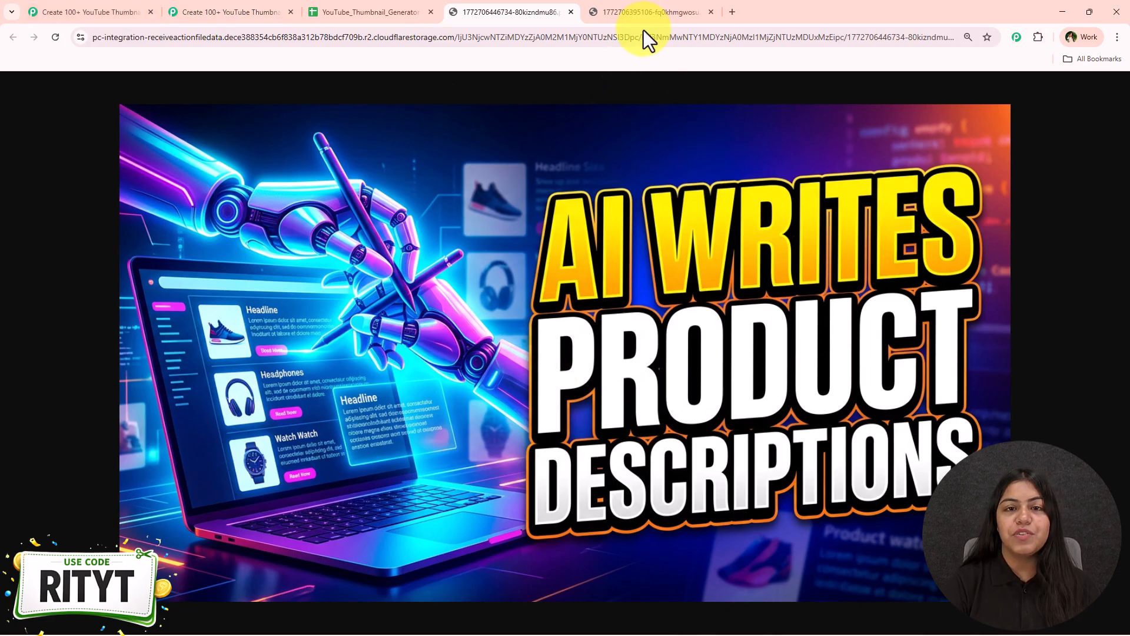
# - Close both thumbnail image tabs and switch from the spreadsheet to the empty Pabbly Connect workflow
pyautogui.click(573, 10)
pyautogui.click(499, 9)
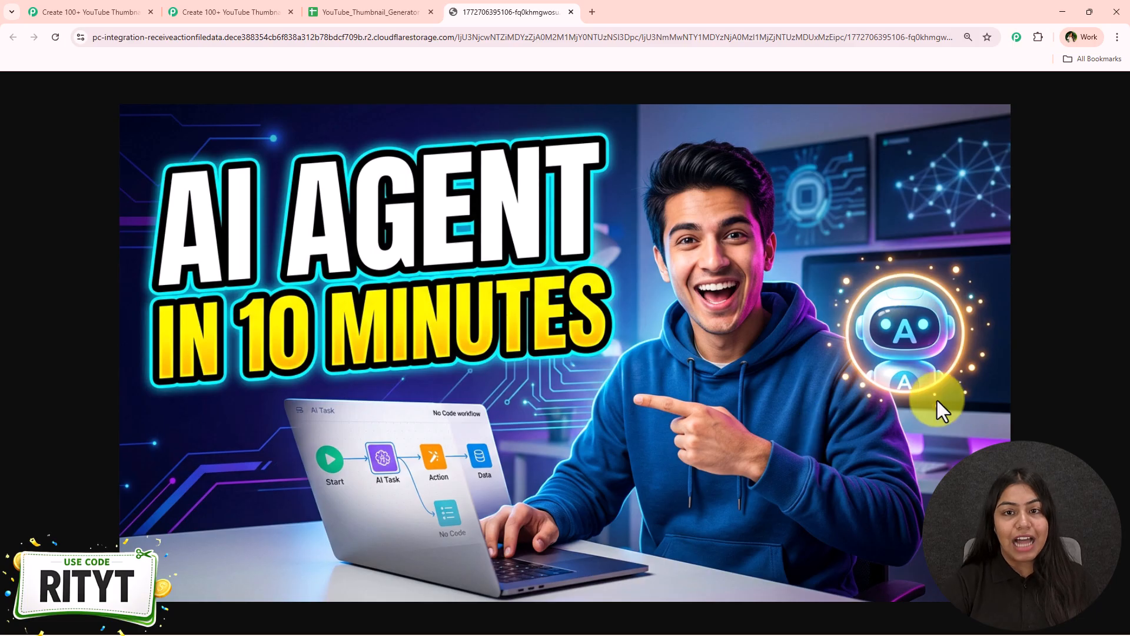
pyautogui.click(571, 10)
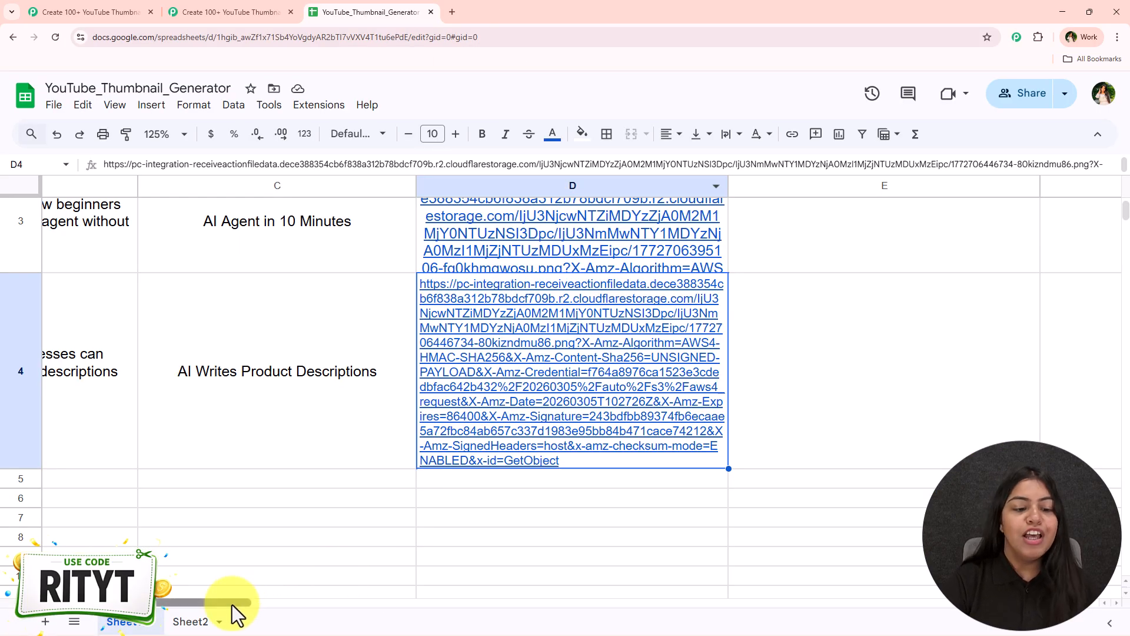
pyautogui.moveTo(232, 603); pyautogui.dragTo(164, 603)
pyautogui.scroll(3, 235, 353)
pyautogui.click(212, 11)
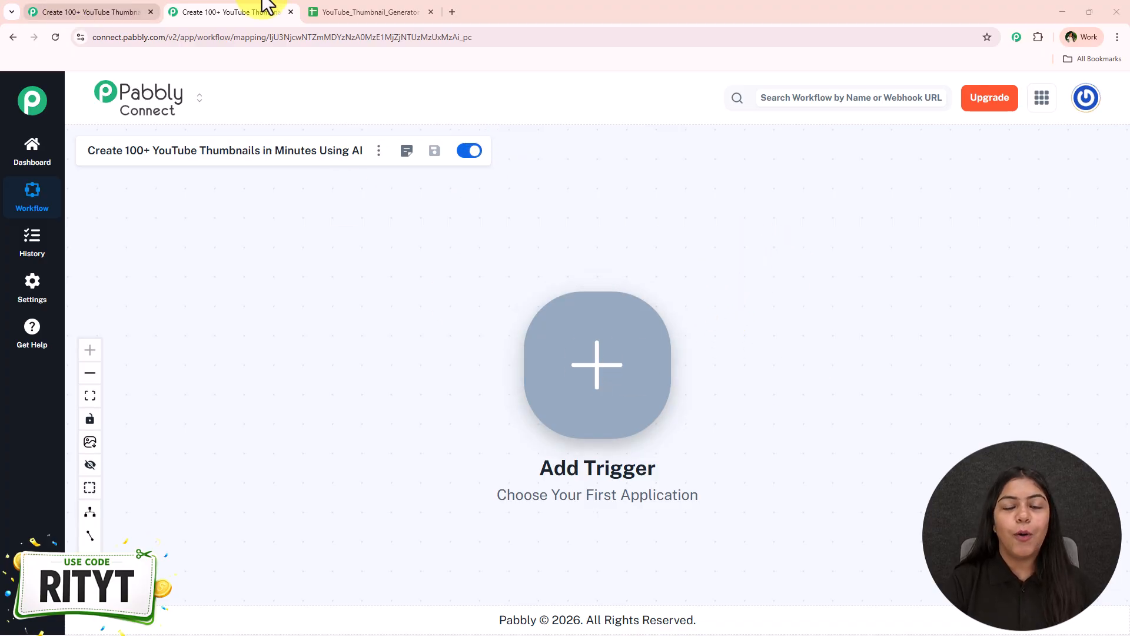
# - Open pabbly.com/connect in a new browser tab and dismiss the limited offer pop-up
pyautogui.click(453, 12)
pyautogui.write('pab')
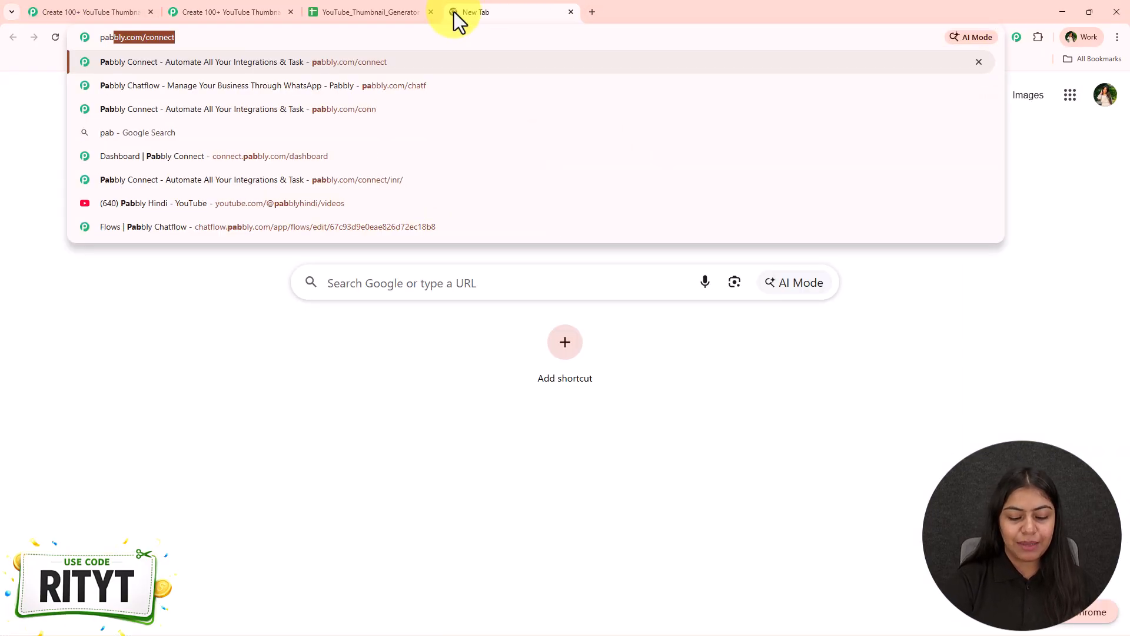
pyautogui.write('bly.com/conn')
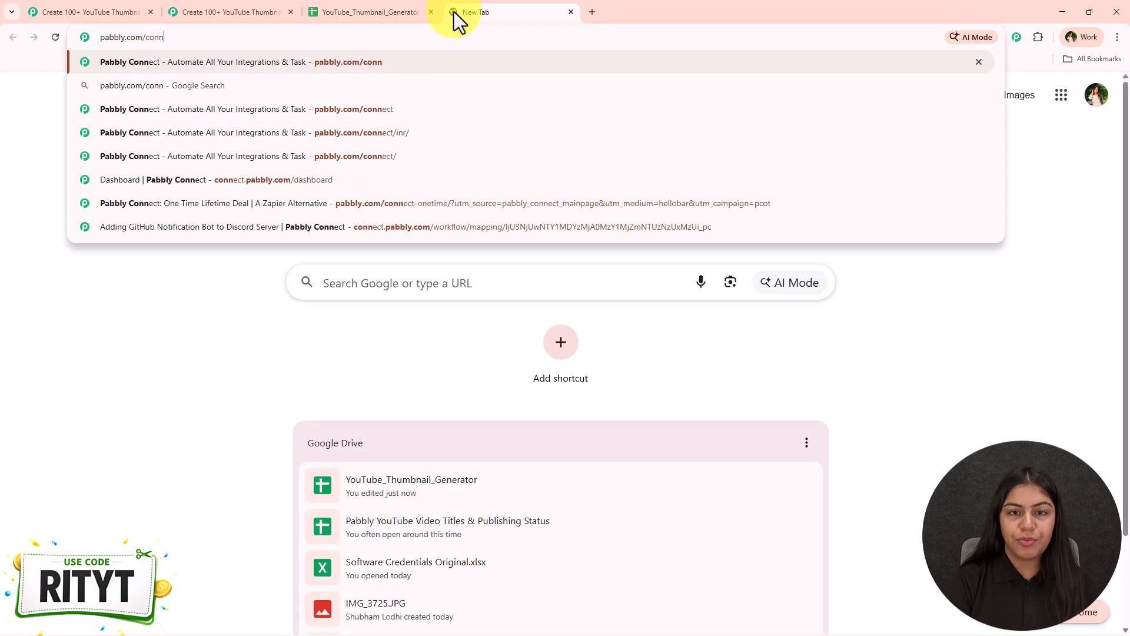
pyautogui.press('Return')
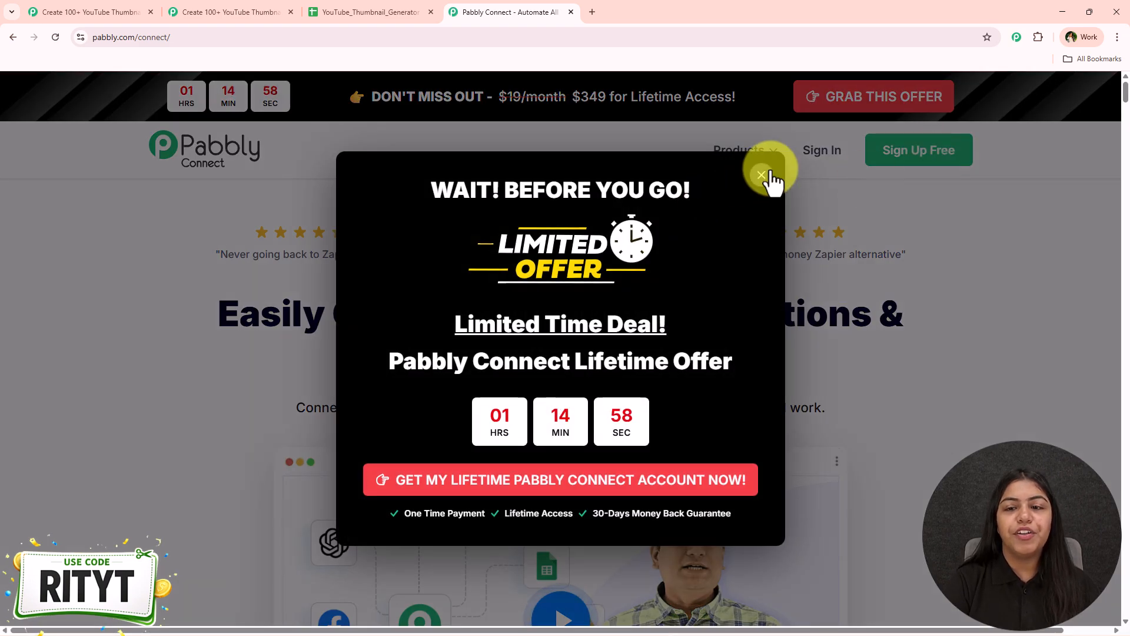
pyautogui.click(763, 176)
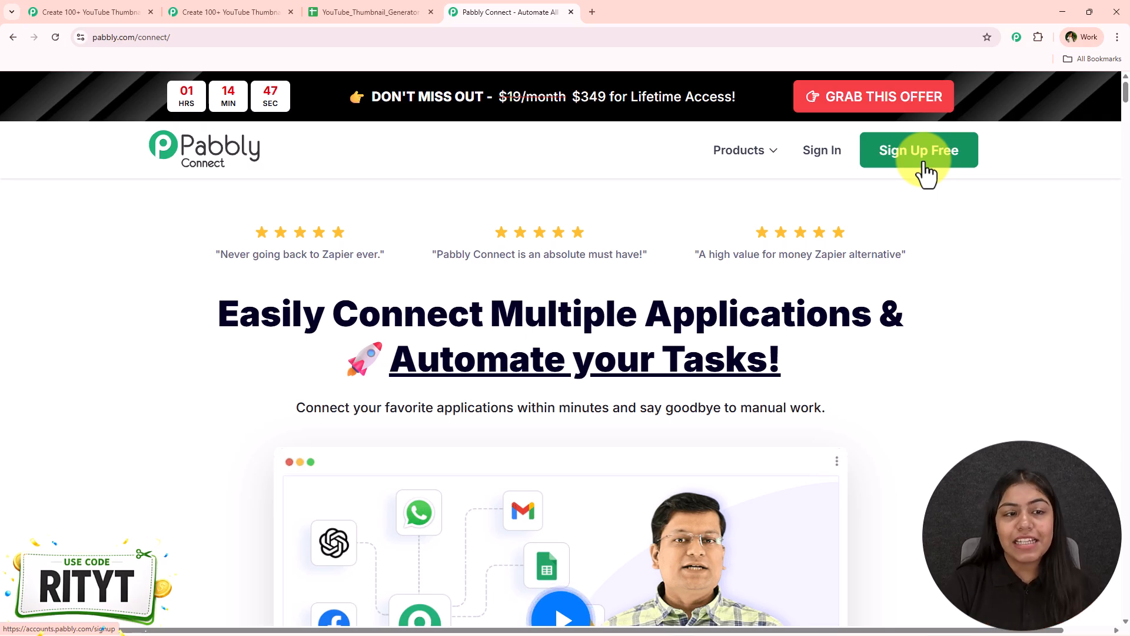
# - Open the lifetime access offer's pricing page from the Pabbly Connect website and dismiss its limited-time pop-up
pyautogui.click(246, 11)
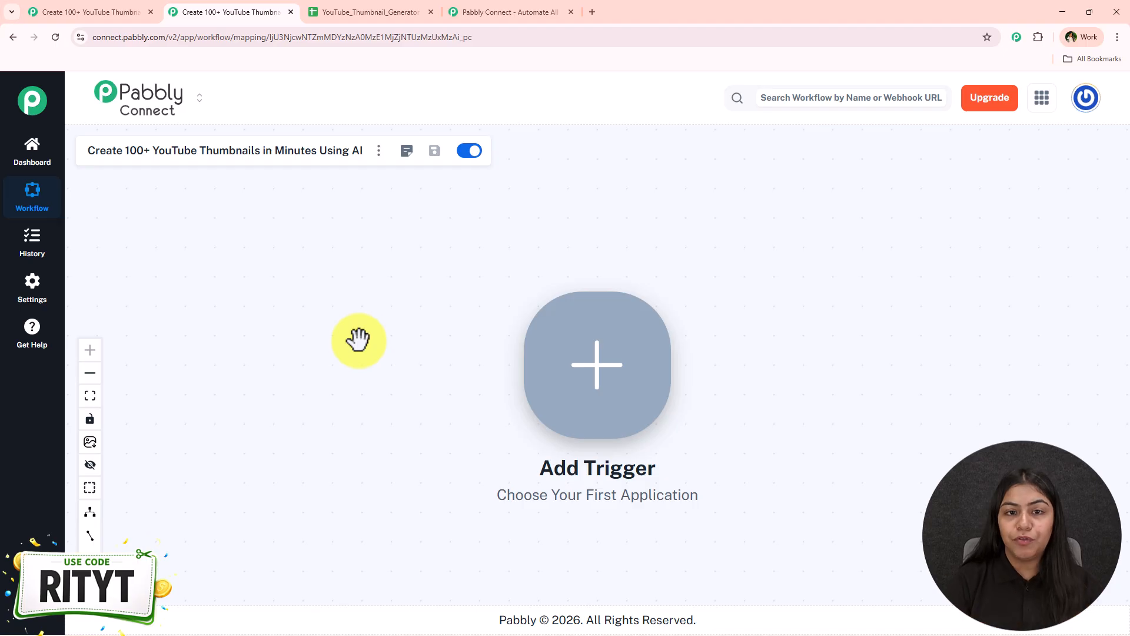
pyautogui.click(497, 11)
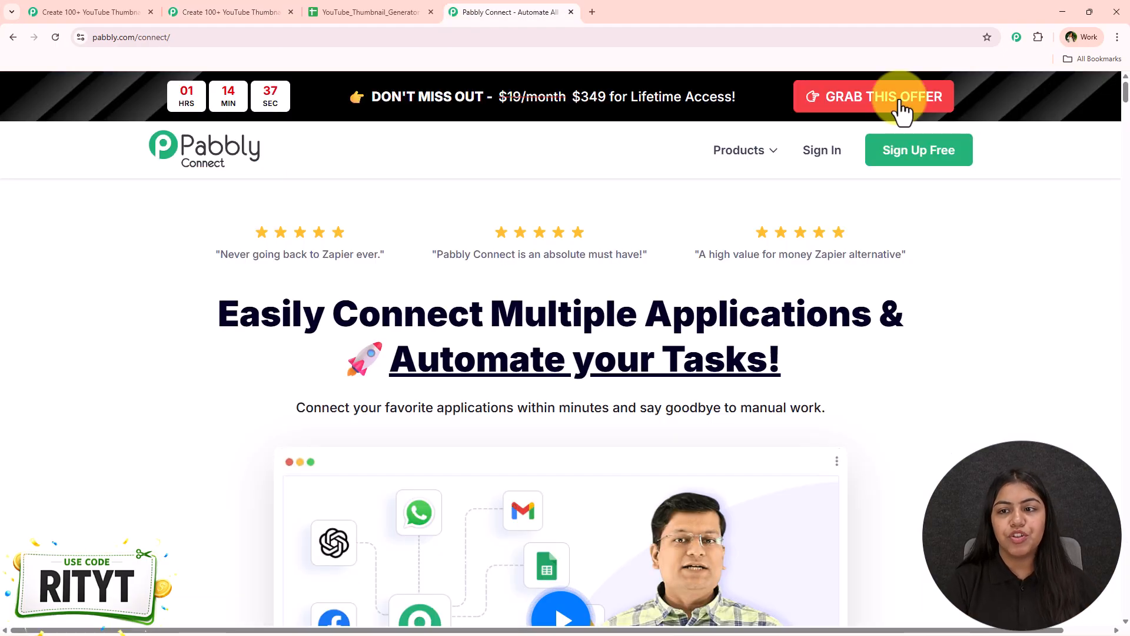
pyautogui.click(896, 103)
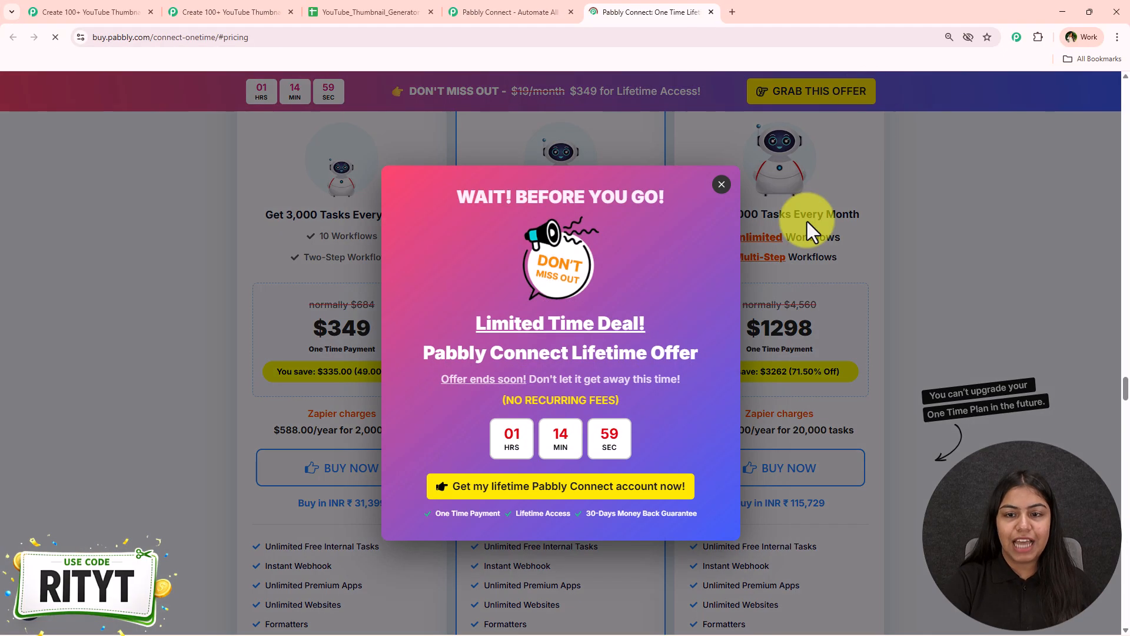
pyautogui.click(721, 185)
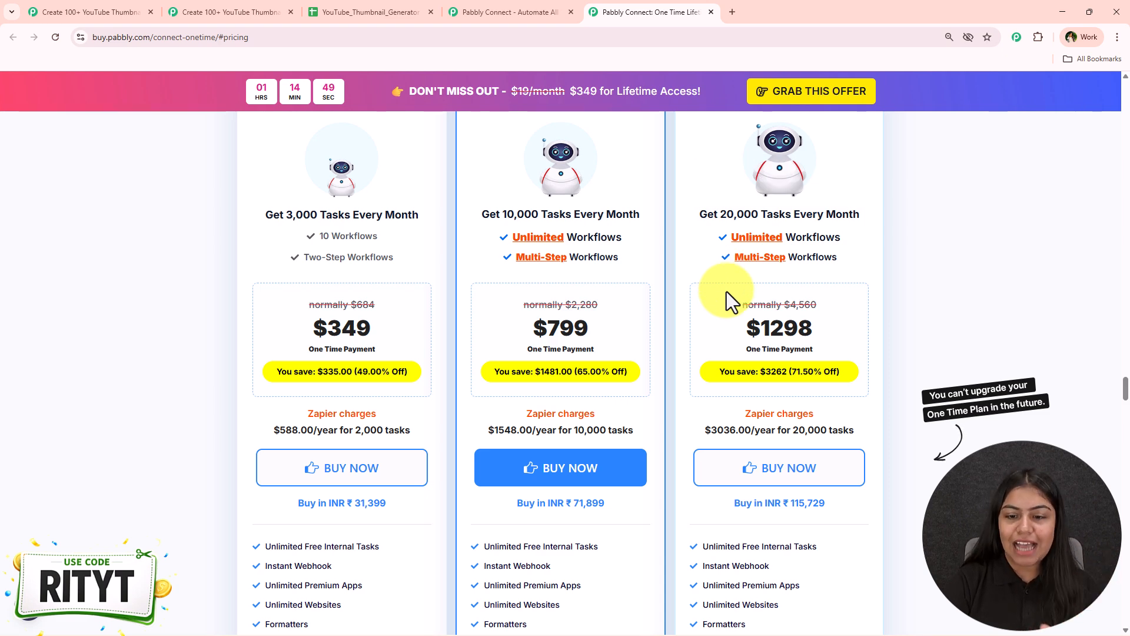
# - Start checkout for the 20,000 monthly tasks one-time plan and fill in the name, email, card number, expiry and CVV
pyautogui.click(813, 469)
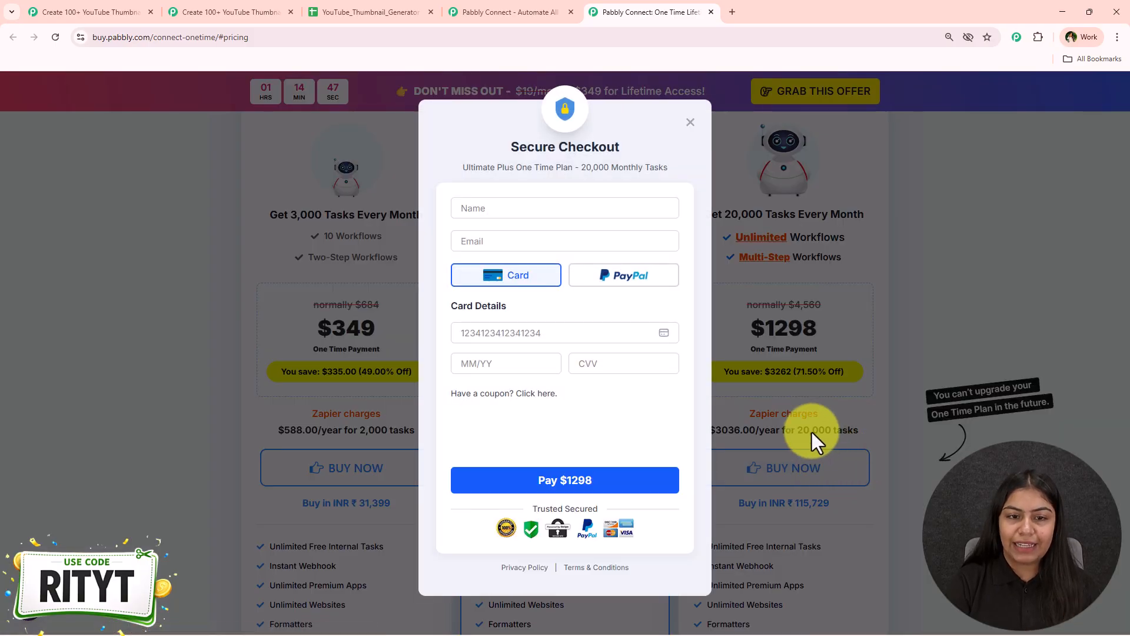
pyautogui.click(554, 209)
pyautogui.click(587, 261)
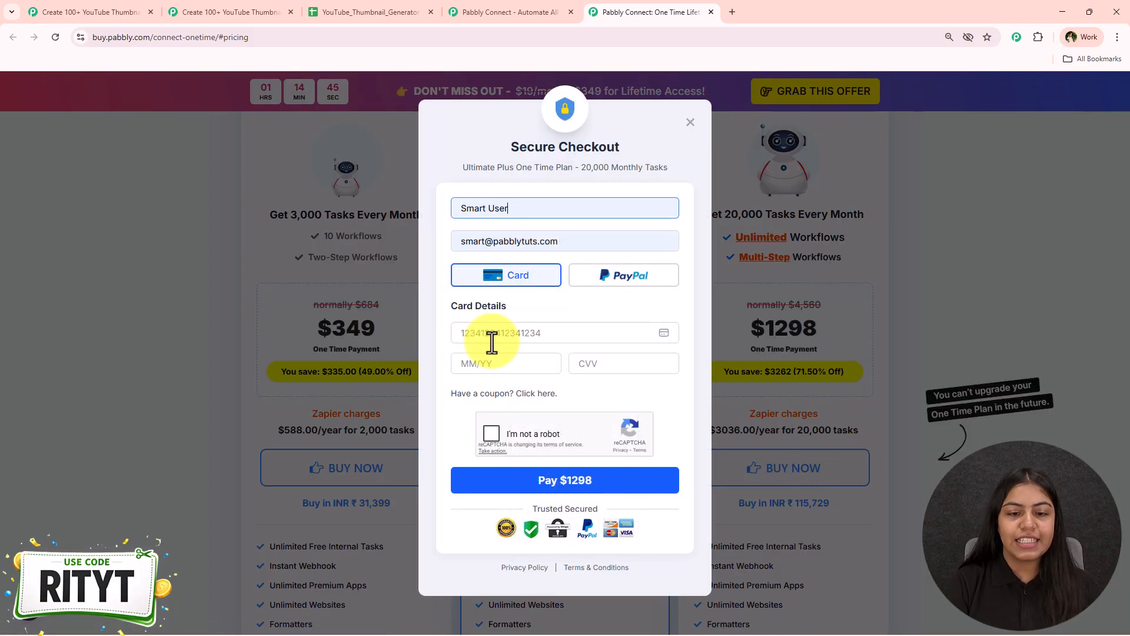
pyautogui.click(492, 335)
pyautogui.click(537, 372)
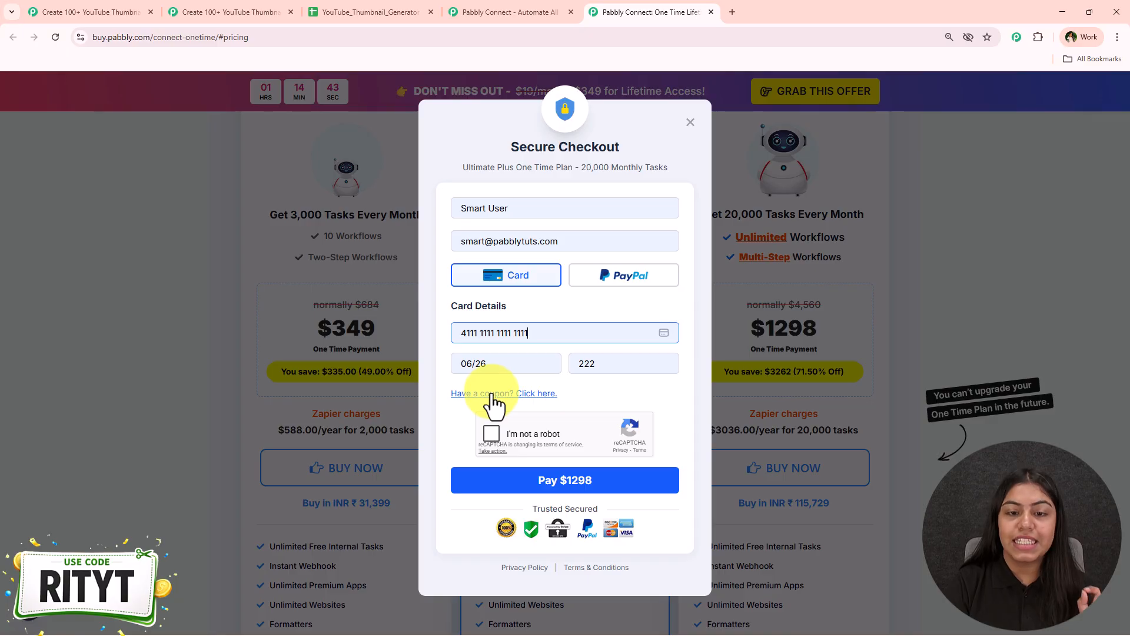
# - Apply the coupon code RITYT to the checkout and dismiss the alert
pyautogui.click(501, 393)
pyautogui.click(502, 421)
pyautogui.write('RITY')
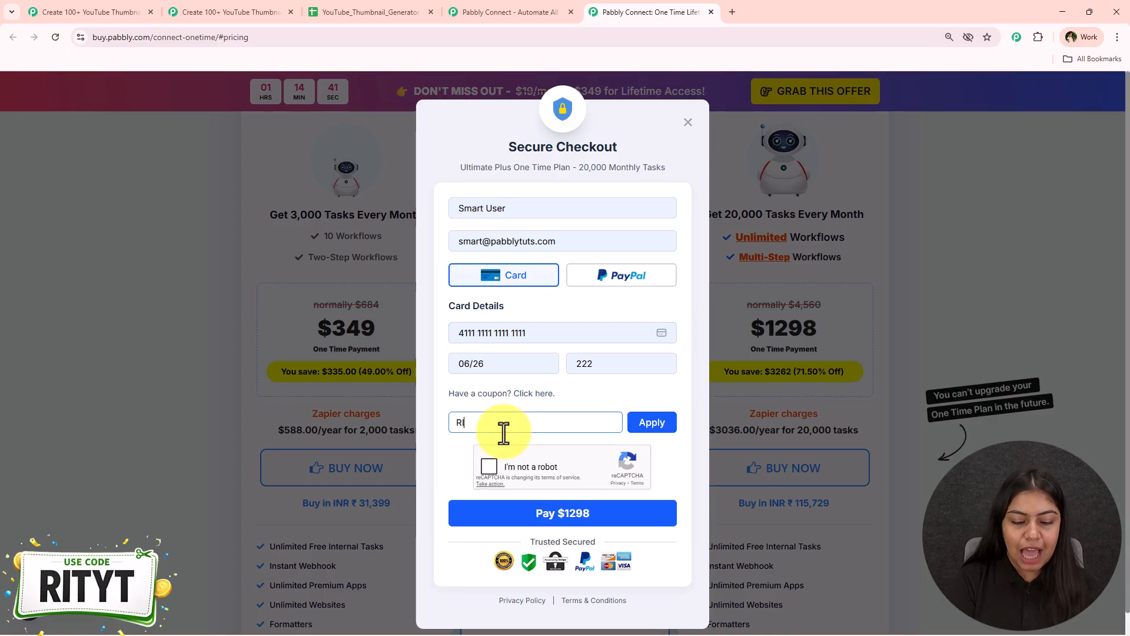
pyautogui.write('T')
pyautogui.click(646, 425)
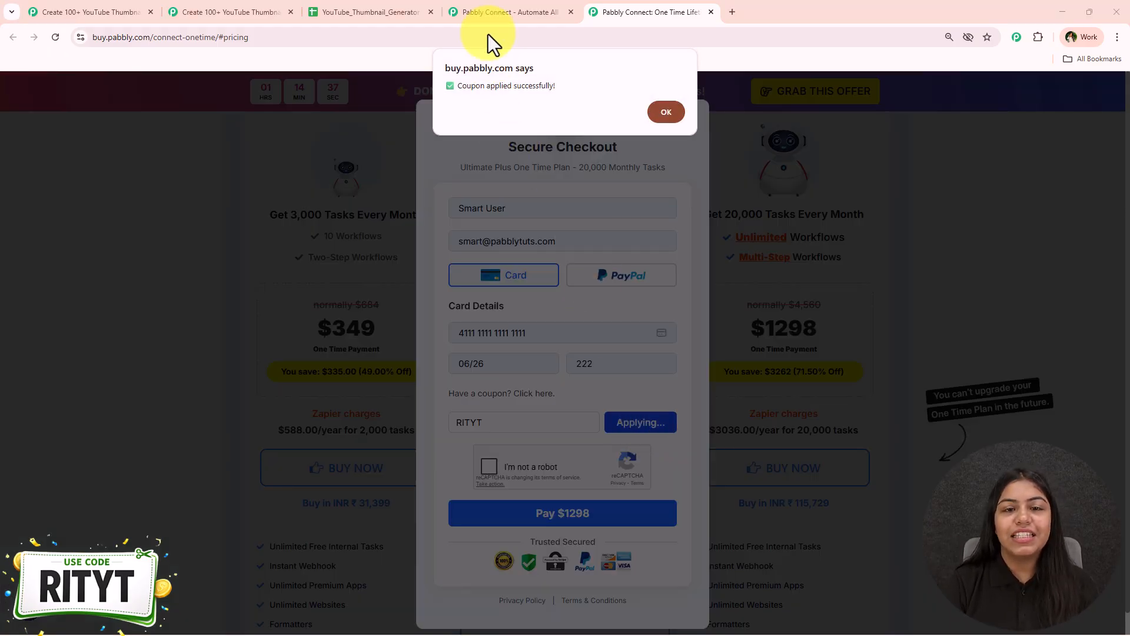
pyautogui.click(662, 109)
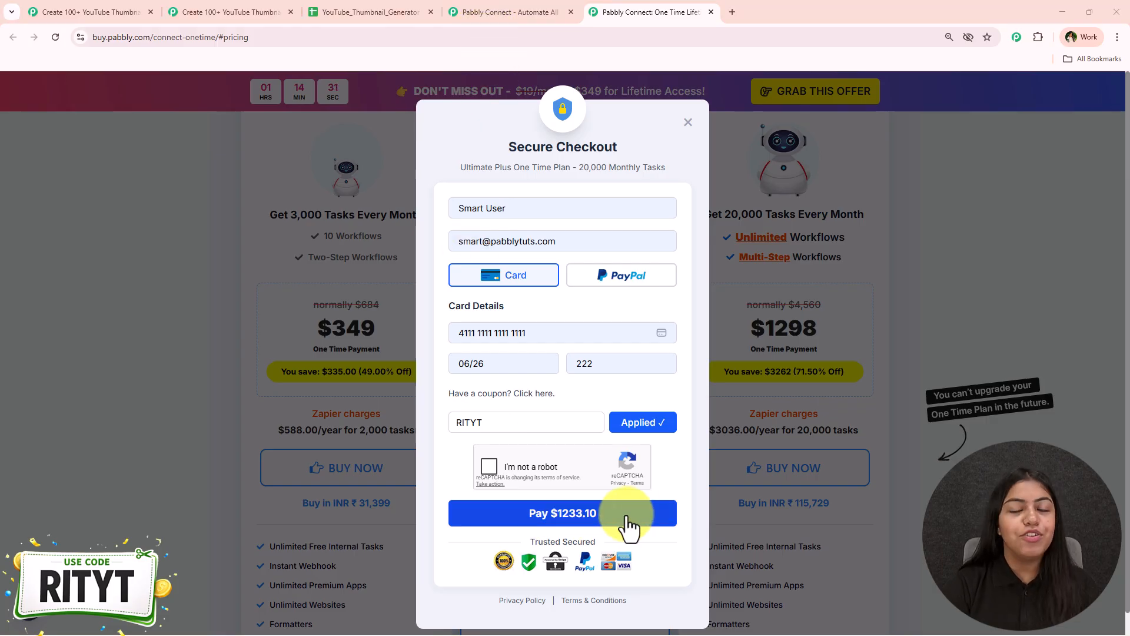
# - Close the checkout without paying and return to the empty workflow's Add Trigger node
pyautogui.click(800, 299)
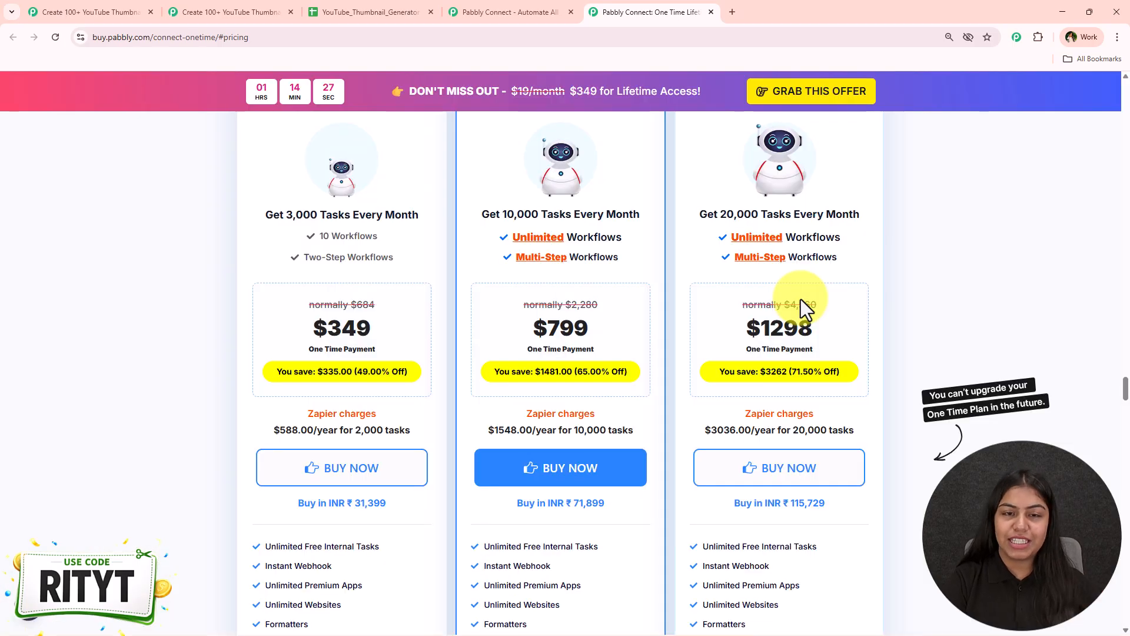
pyautogui.click(287, 12)
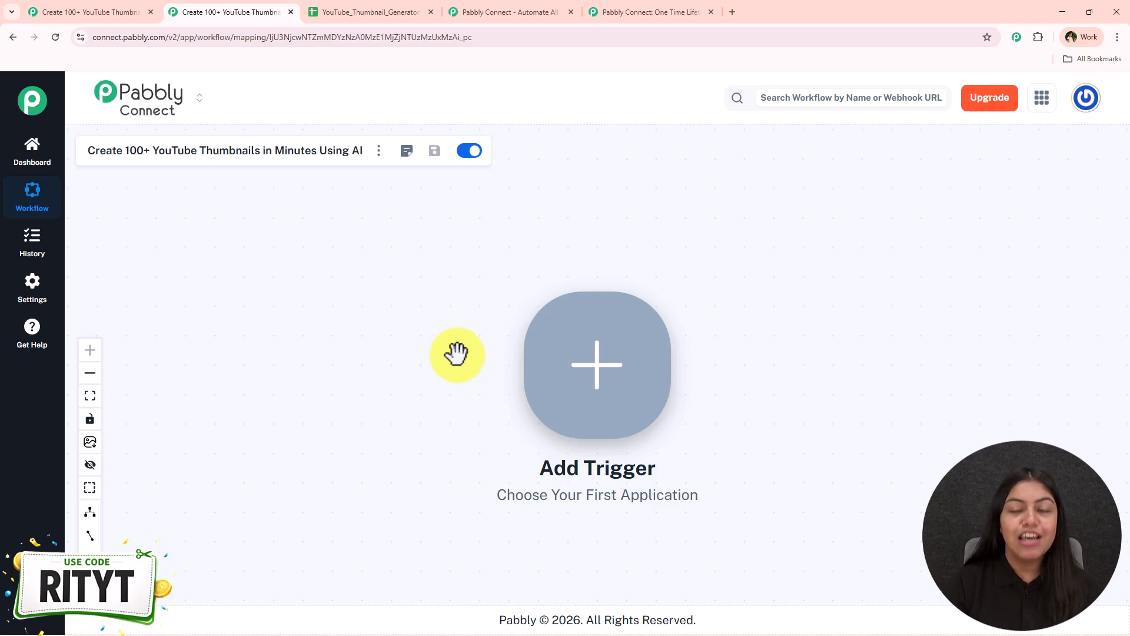
pyautogui.moveTo(848, 323); pyautogui.dragTo(505, 281)
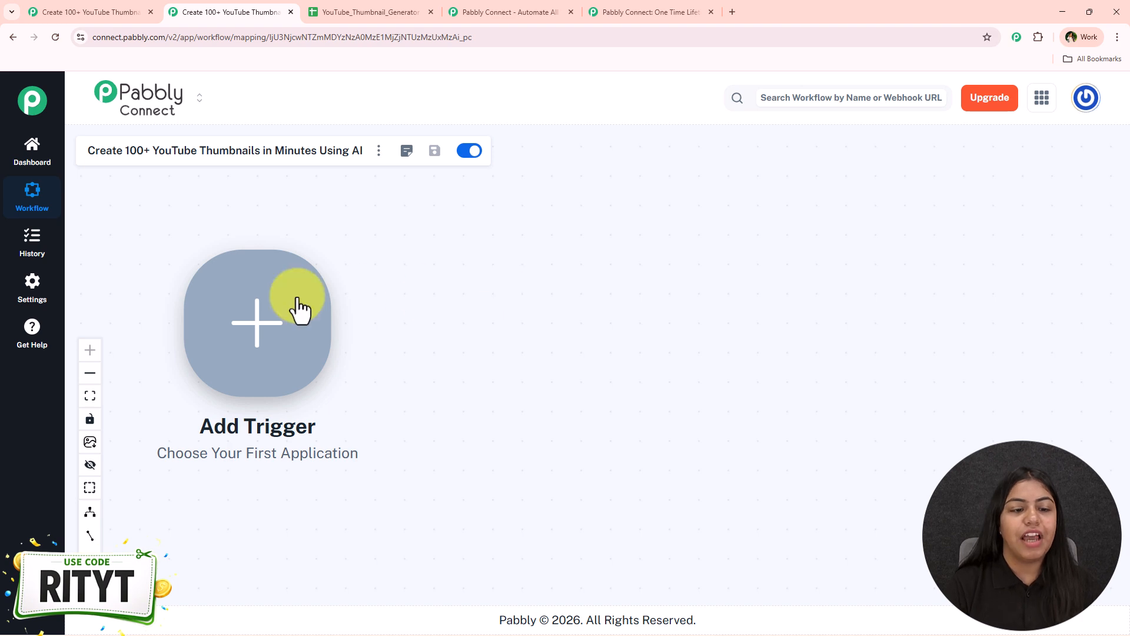
# - Set the workflow trigger to Google Sheets with the New or Updated Spreadsheet Row event
pyautogui.click(260, 318)
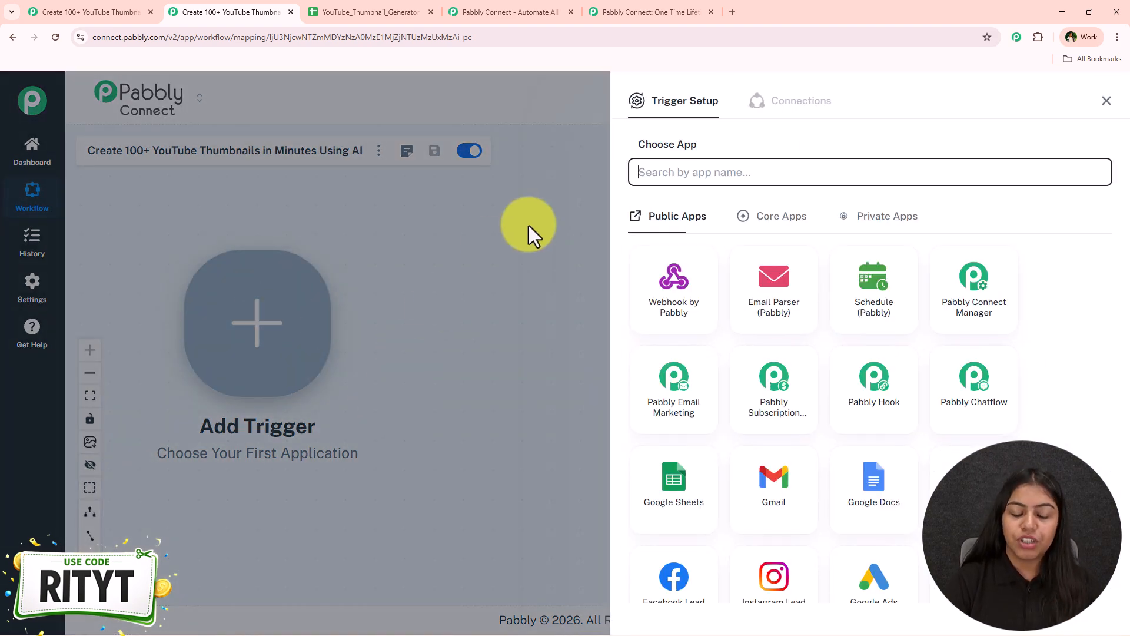
pyautogui.click(672, 476)
pyautogui.click(782, 230)
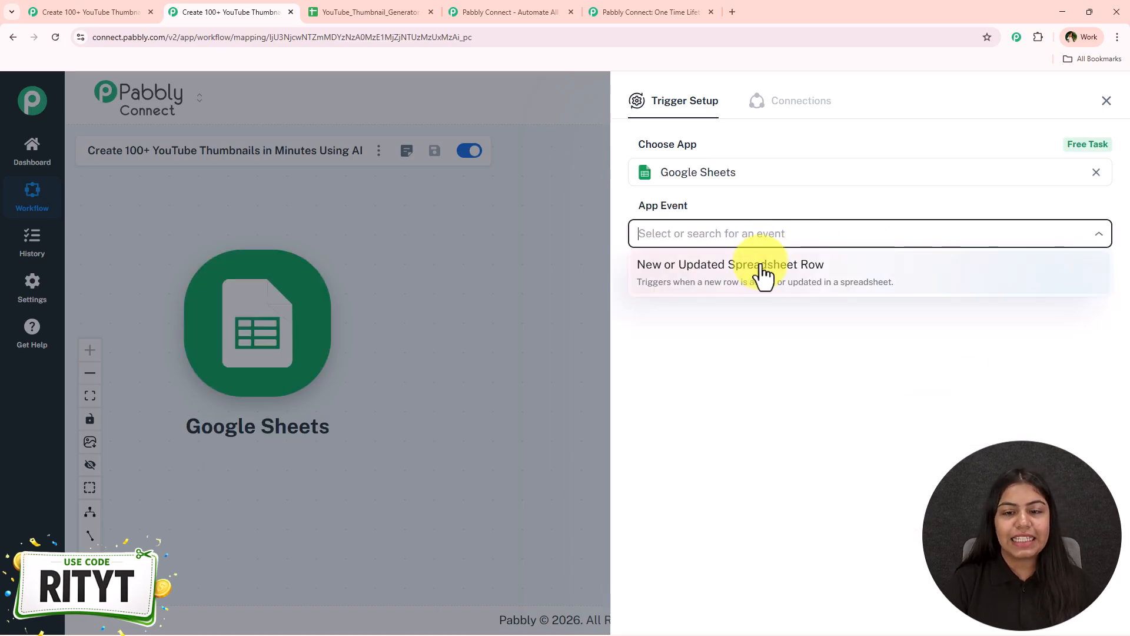
pyautogui.click(761, 266)
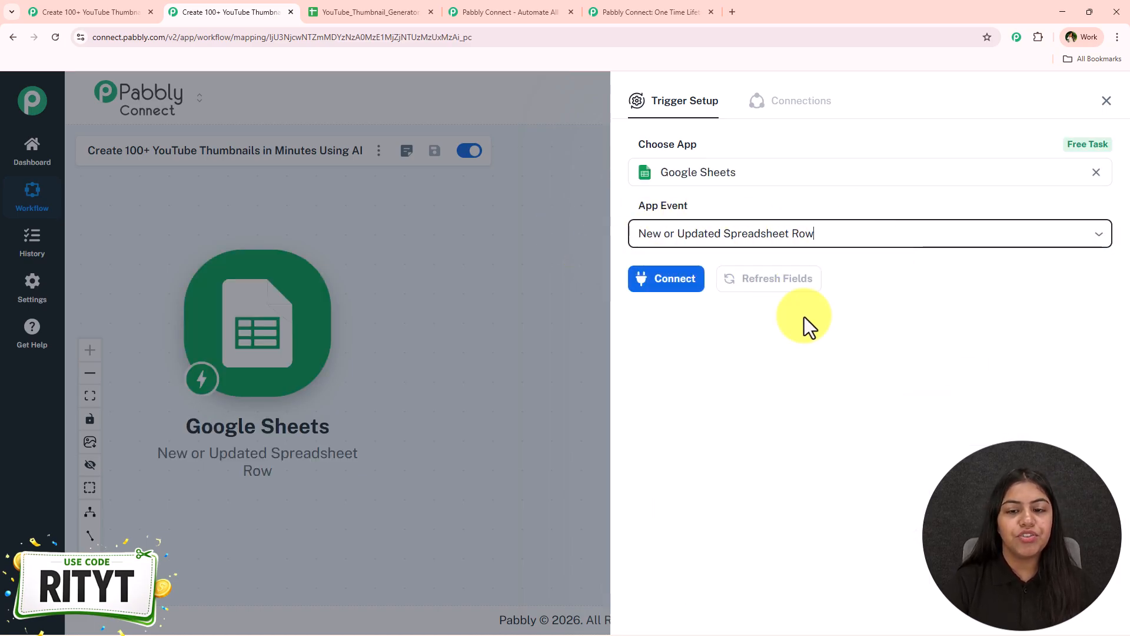
# - Connect the trigger through a new Google Sheets connection, signing in with the Google account and allowing Pabbly Connect Sheets access
pyautogui.click(658, 287)
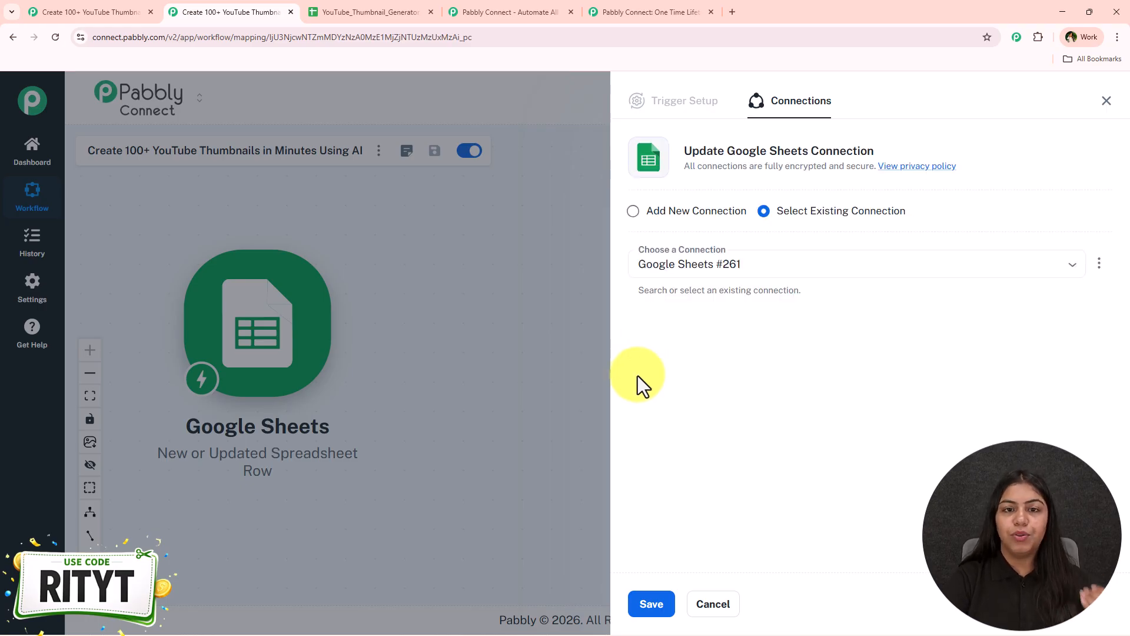
pyautogui.moveTo(910, 211); pyautogui.dragTo(787, 227)
pyautogui.click(652, 607)
pyautogui.click(689, 213)
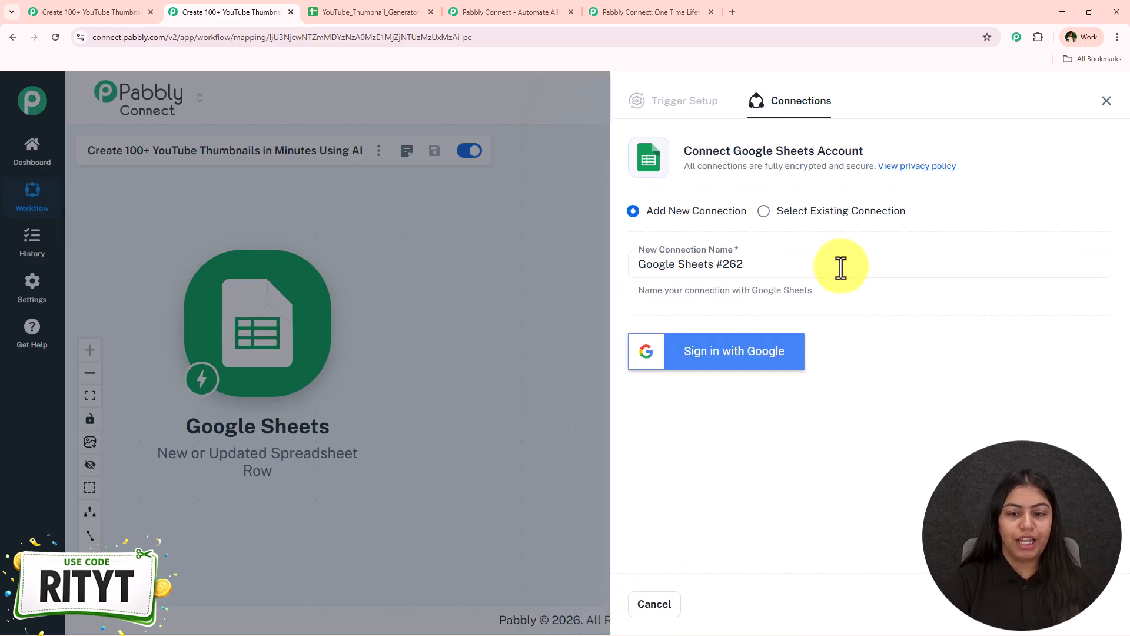
pyautogui.click(795, 359)
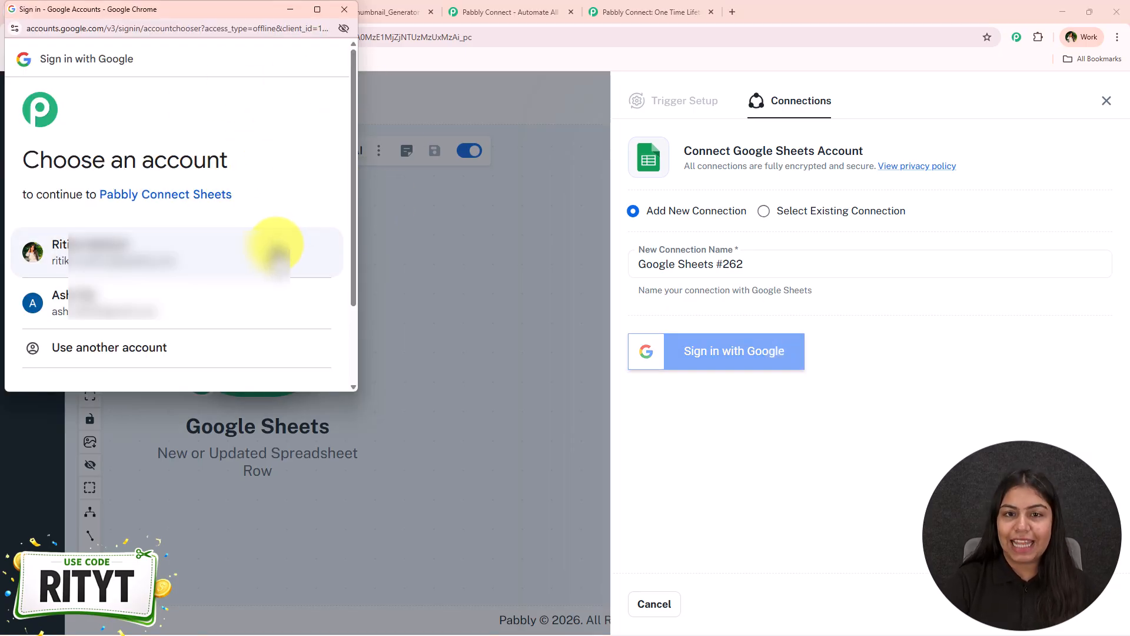
pyautogui.click(277, 251)
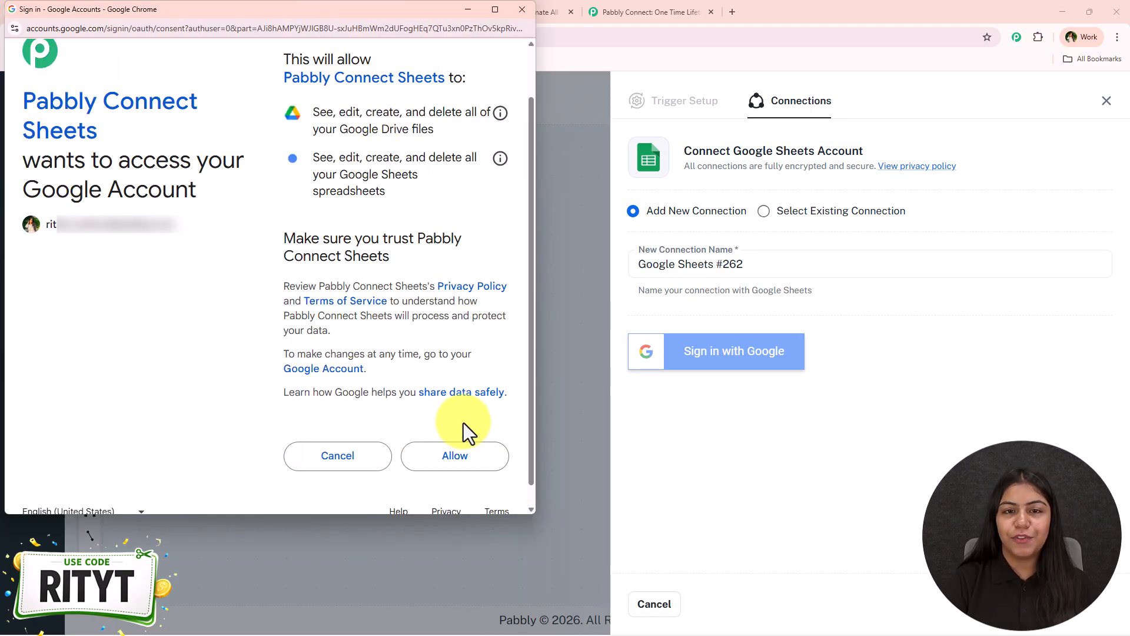
pyautogui.click(488, 468)
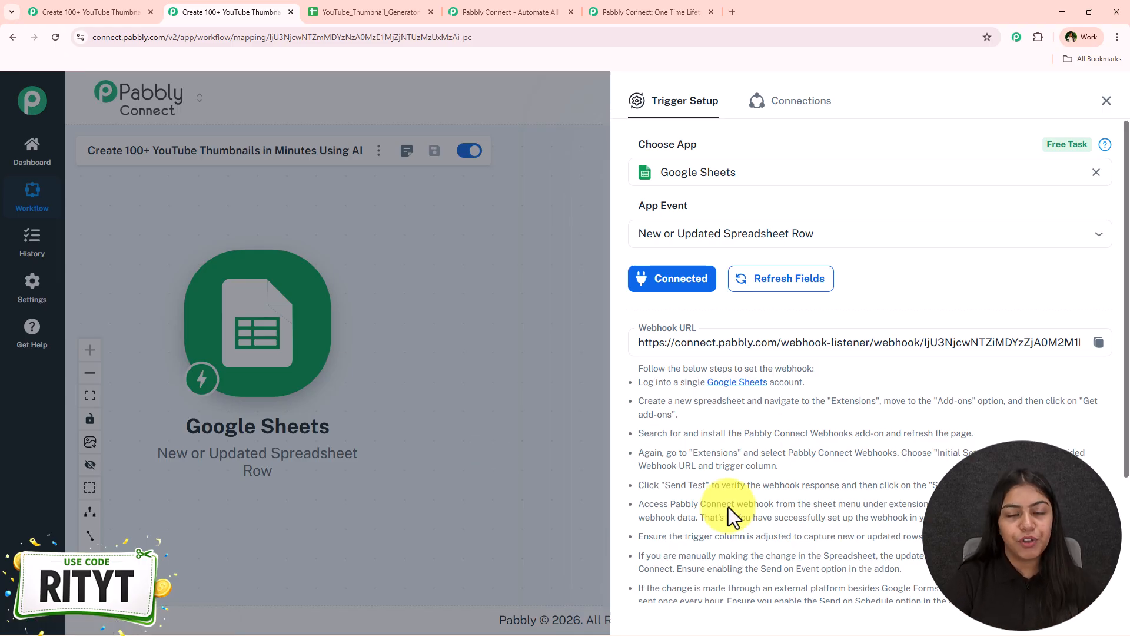
# - Copy the trigger's webhook URL and switch to the YouTube_Thumbnail_Generator spreadsheet
pyautogui.click(1099, 342)
pyautogui.click(89, 11)
pyautogui.moveTo(318, 11); pyautogui.dragTo(63, 12)
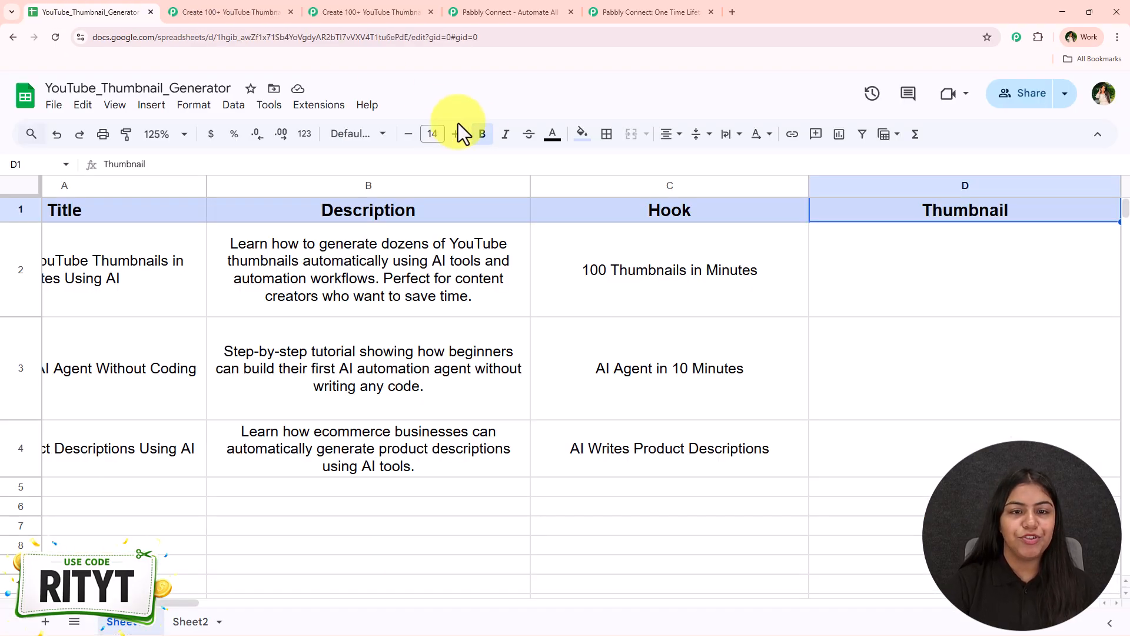
# - Search the Google Workspace Marketplace for the Pabbly Connect Webhooks add-on, then close the marketplace
pyautogui.click(327, 106)
pyautogui.moveTo(324, 131)
pyautogui.click(574, 142)
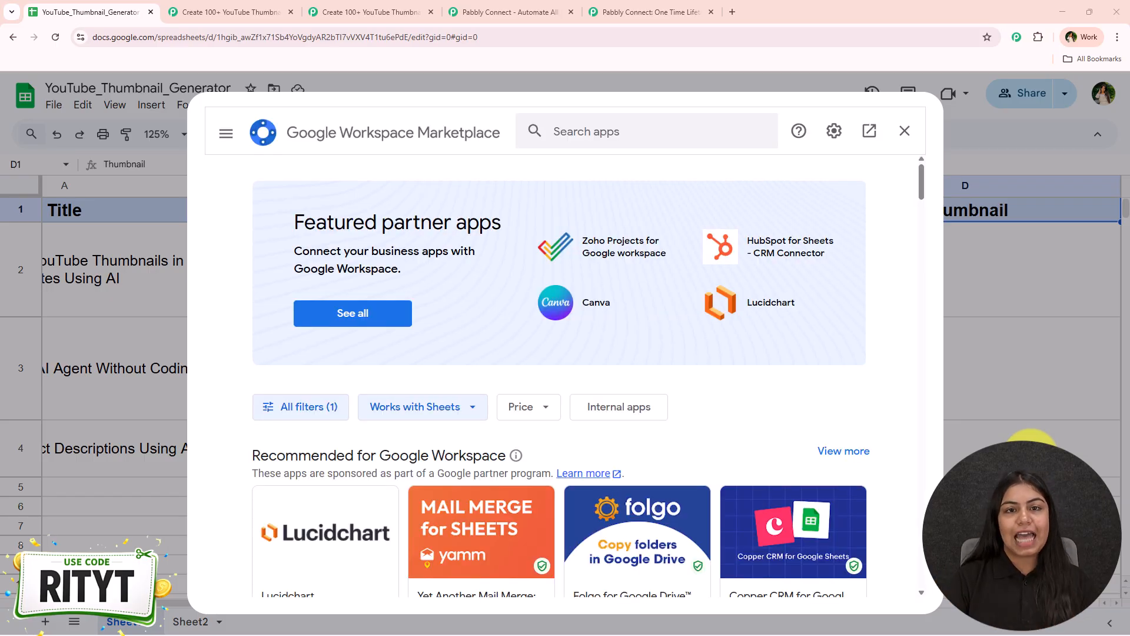
pyautogui.click(647, 130)
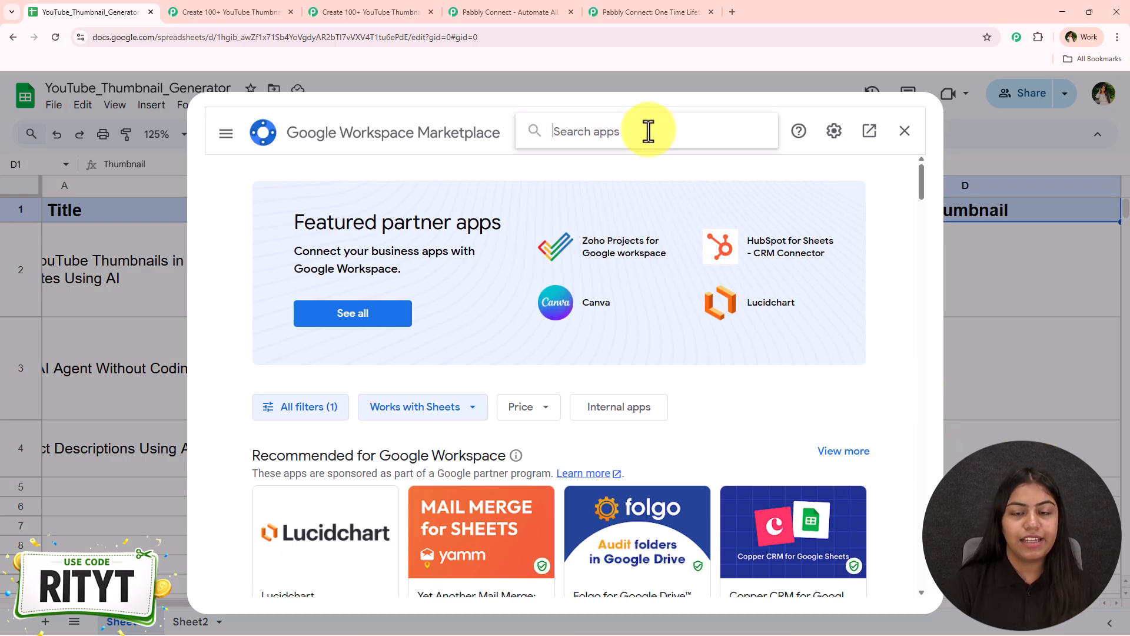
pyautogui.write('pabbly')
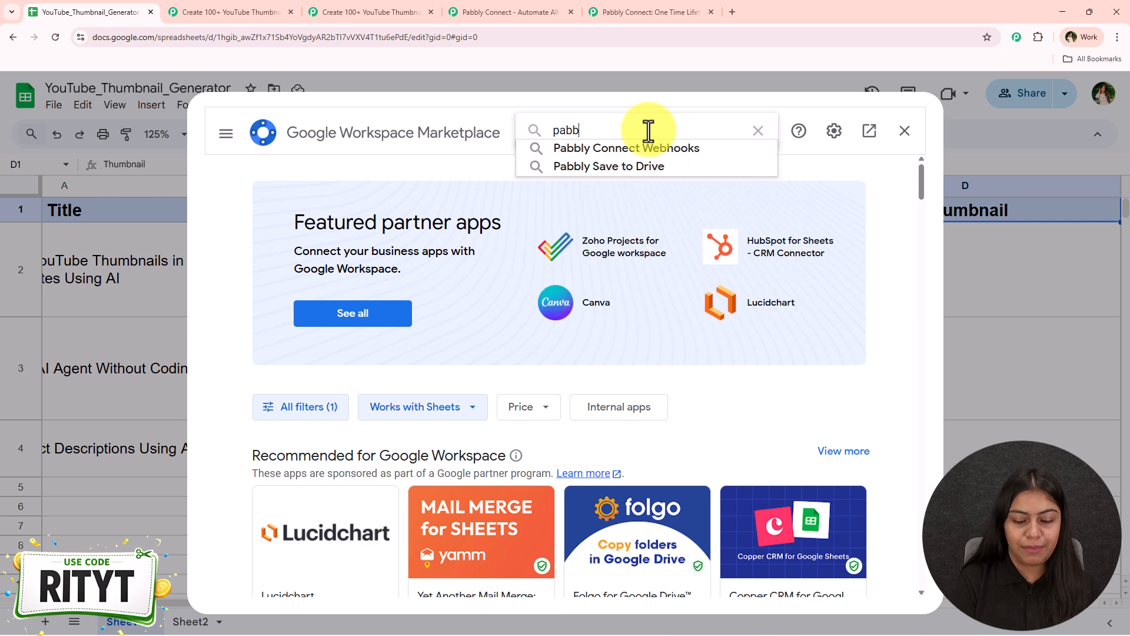
pyautogui.click(657, 148)
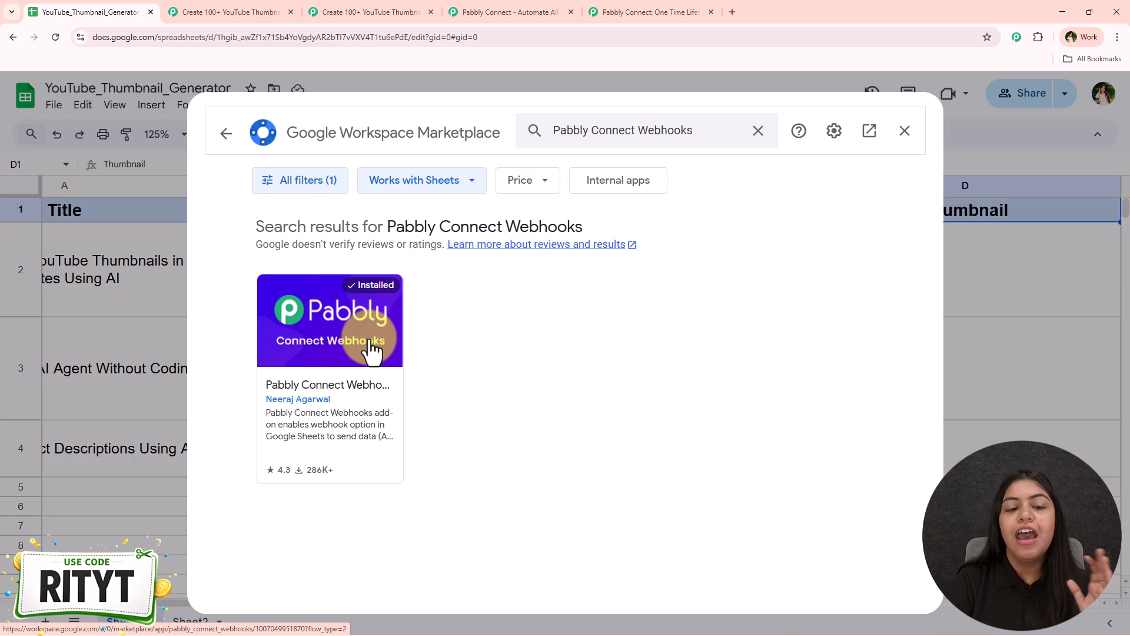
pyautogui.click(905, 131)
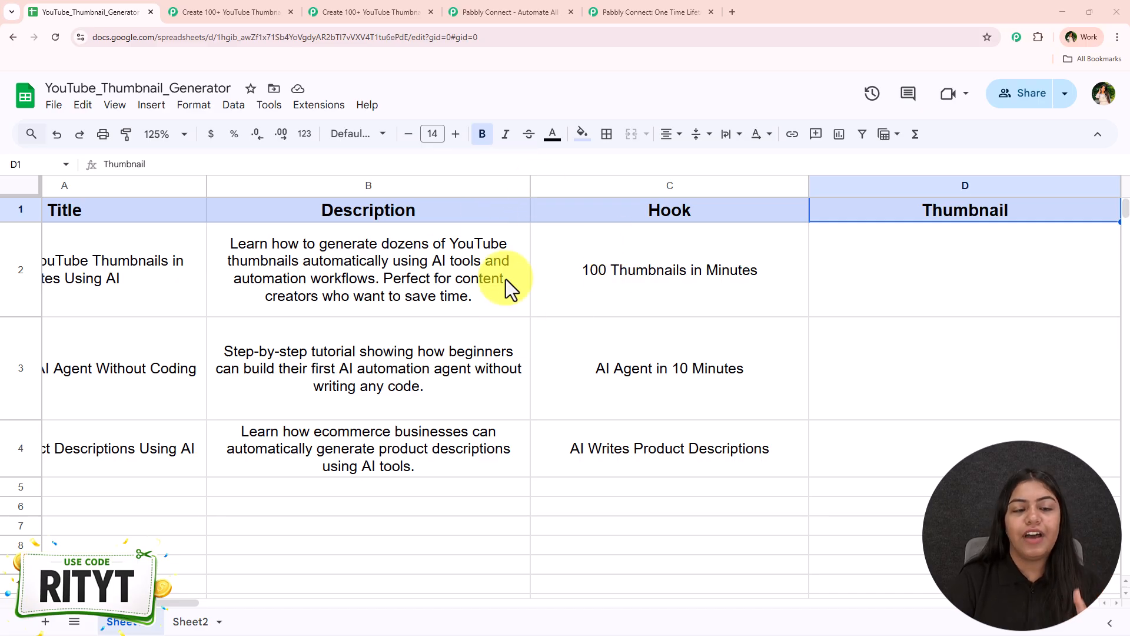
# - Open the Pabbly Connect Webhooks initial setup for Sheet1 and paste in the webhook URL copied from the workflow trigger
pyautogui.click(315, 106)
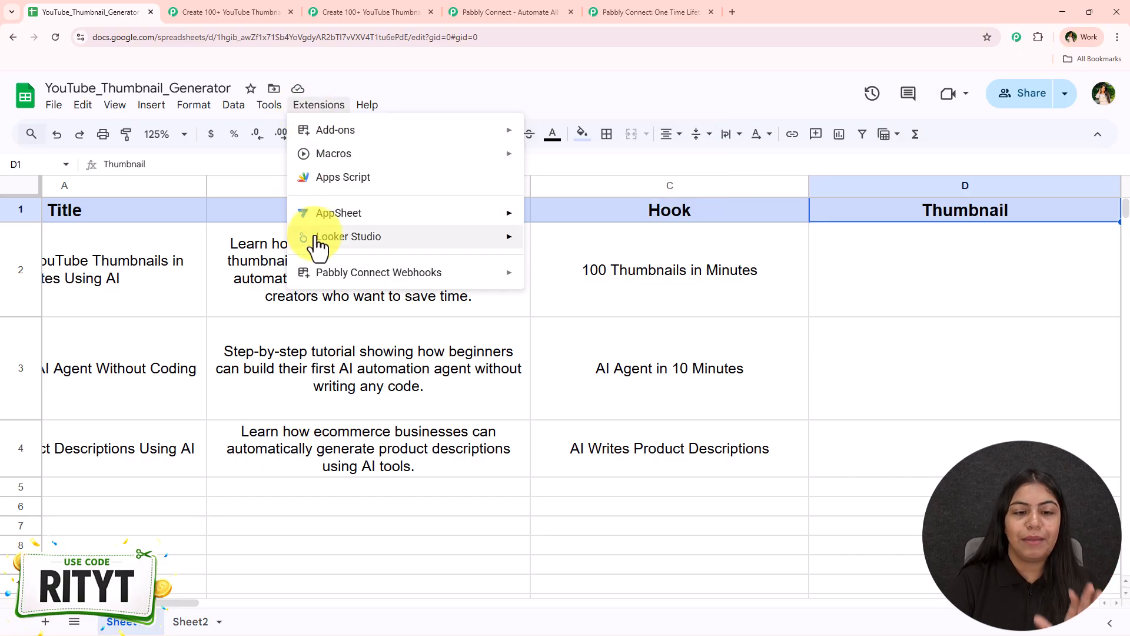
pyautogui.moveTo(383, 272)
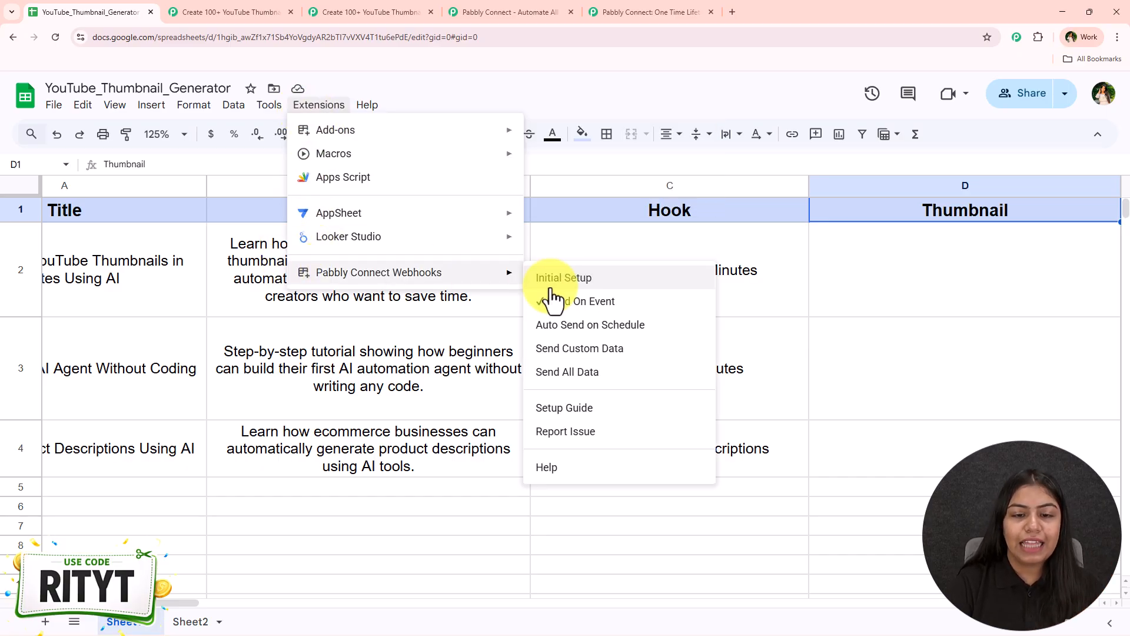
pyautogui.click(550, 288)
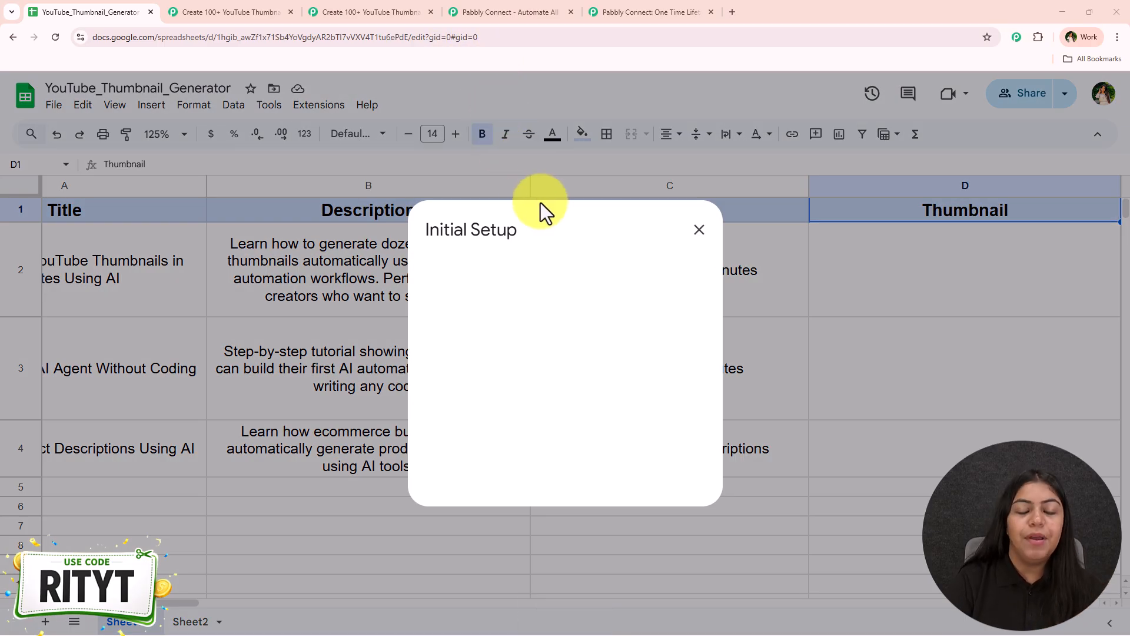
pyautogui.click(505, 342)
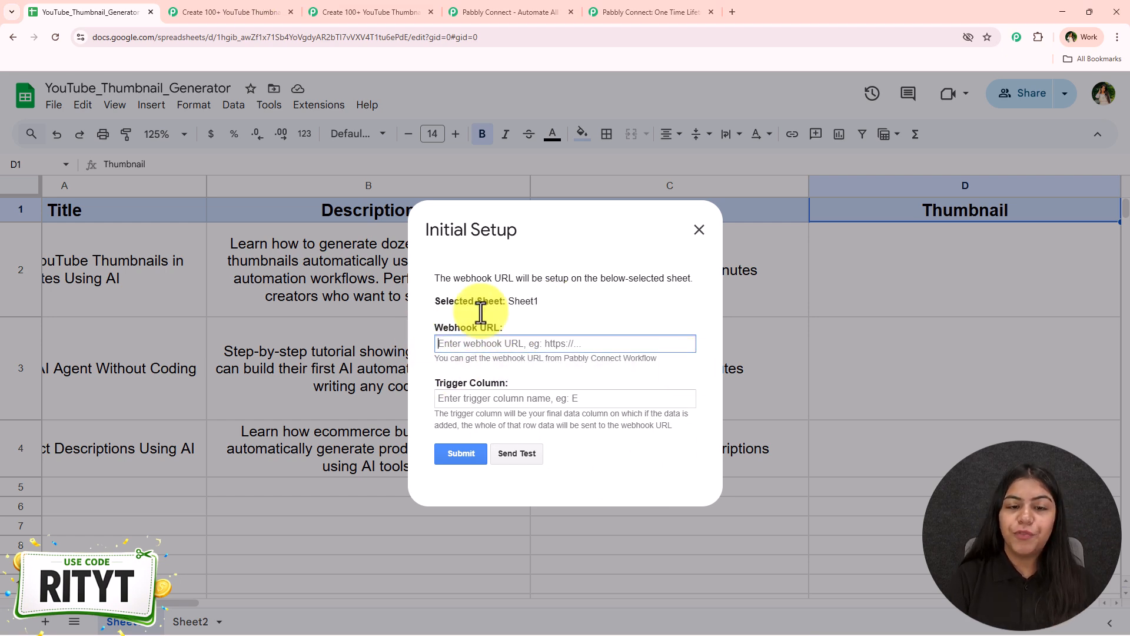
pyautogui.click(412, 12)
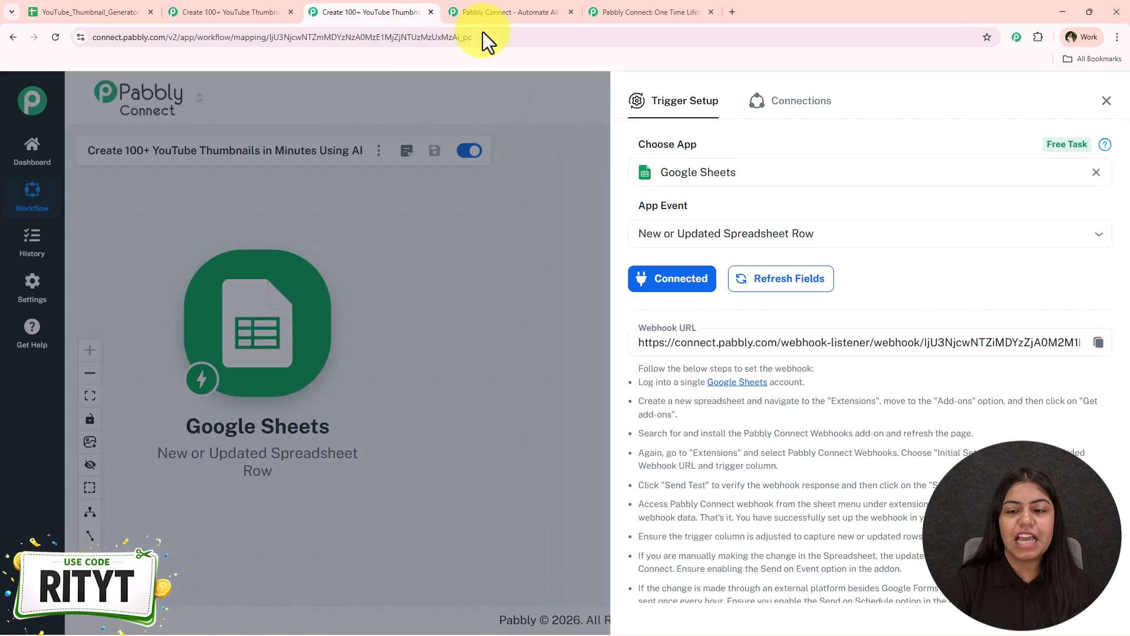
pyautogui.click(1078, 340)
pyautogui.click(135, 11)
pyautogui.rightClick(481, 341)
pyautogui.click(513, 481)
# - Set the trigger column to C and submit the webhook setup
pyautogui.click(485, 398)
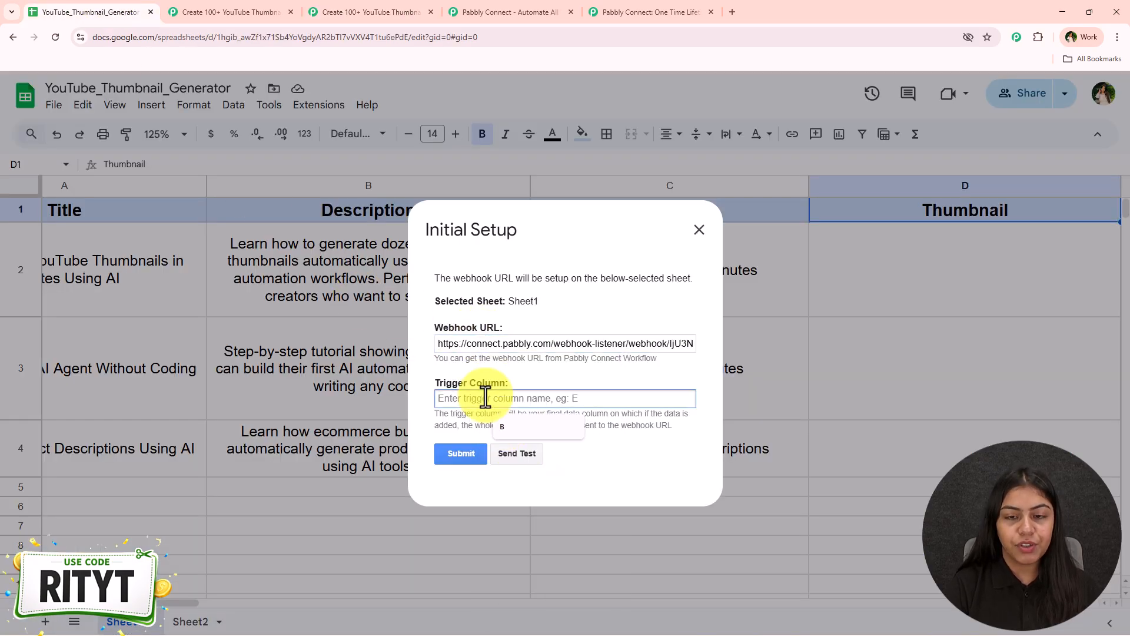
pyautogui.write('C')
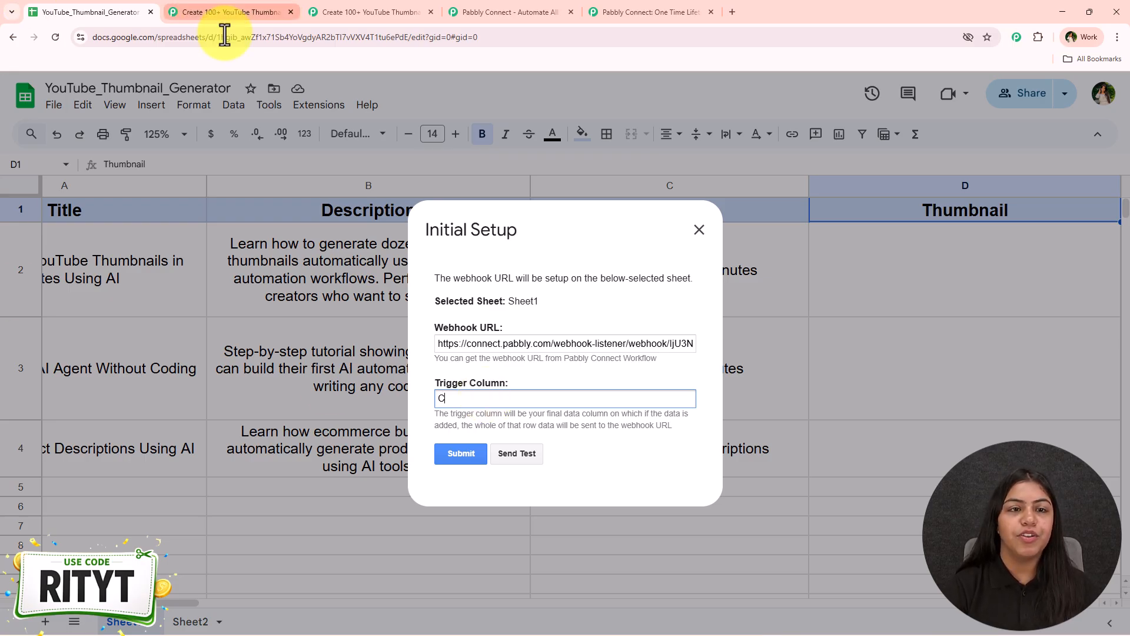
pyautogui.click(330, 10)
pyautogui.click(139, 9)
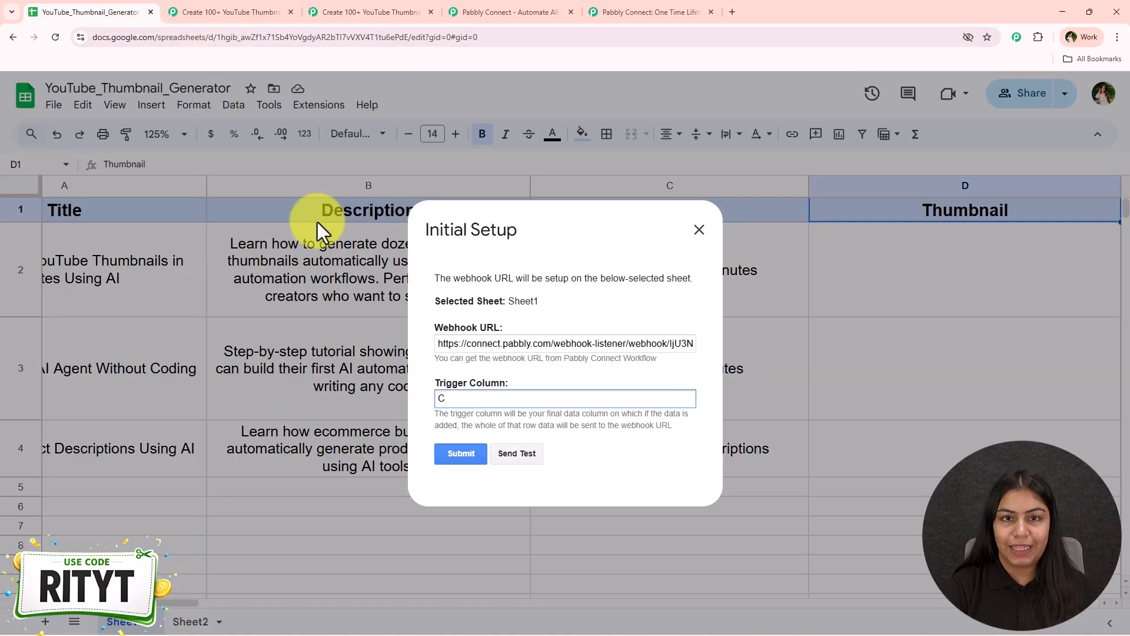
pyautogui.click(464, 404)
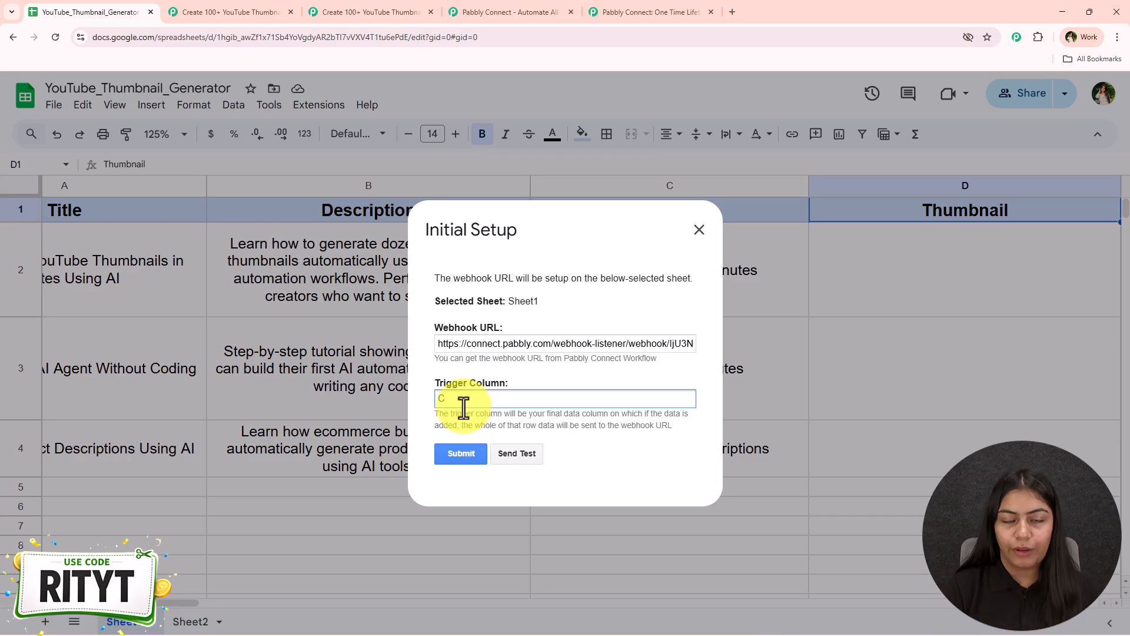
pyautogui.click(459, 457)
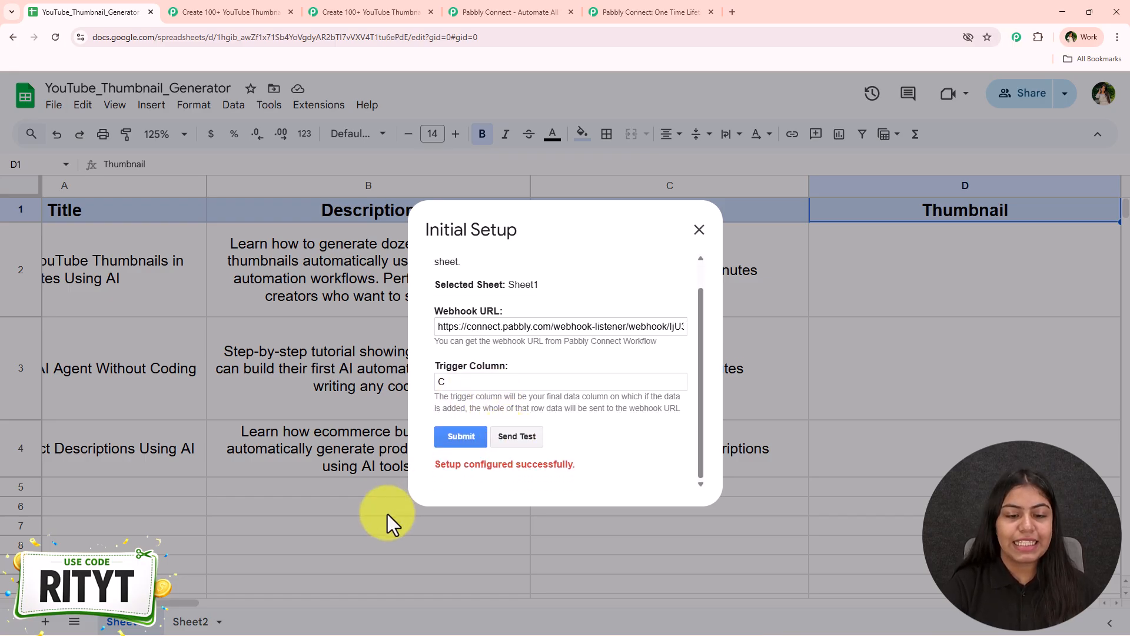
pyautogui.moveTo(574, 465); pyautogui.dragTo(433, 465)
# - Check that the workflow trigger is listening for a webhook response, and send test data from the spreadsheet's webhook setup
pyautogui.click(517, 437)
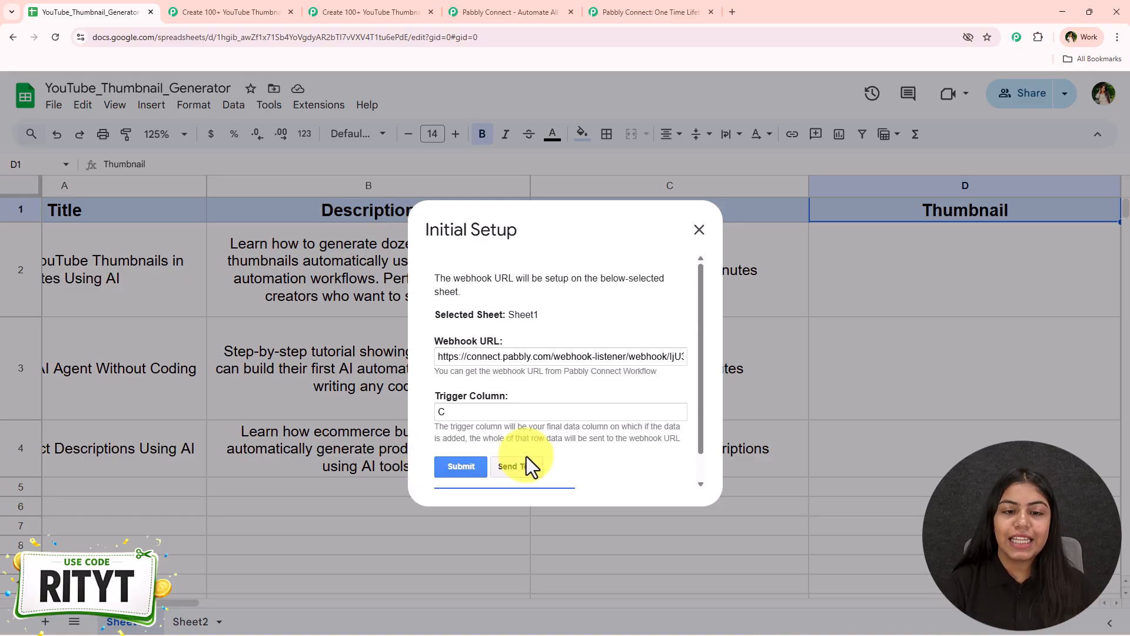
pyautogui.click(419, 11)
pyautogui.scroll(-3, 835, 235)
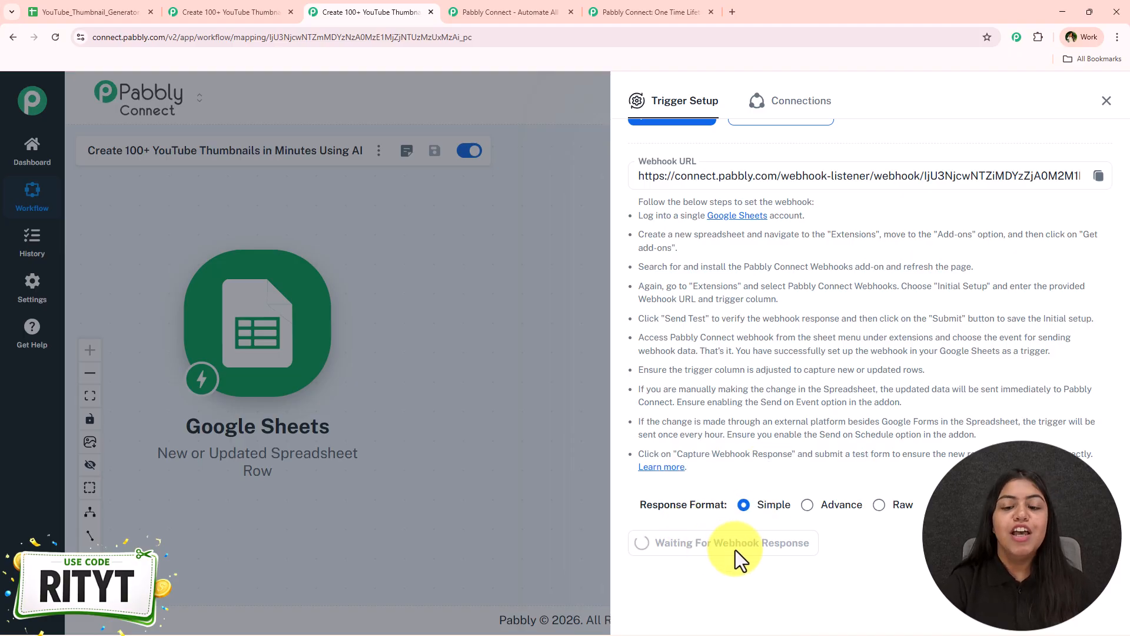
pyautogui.click(135, 13)
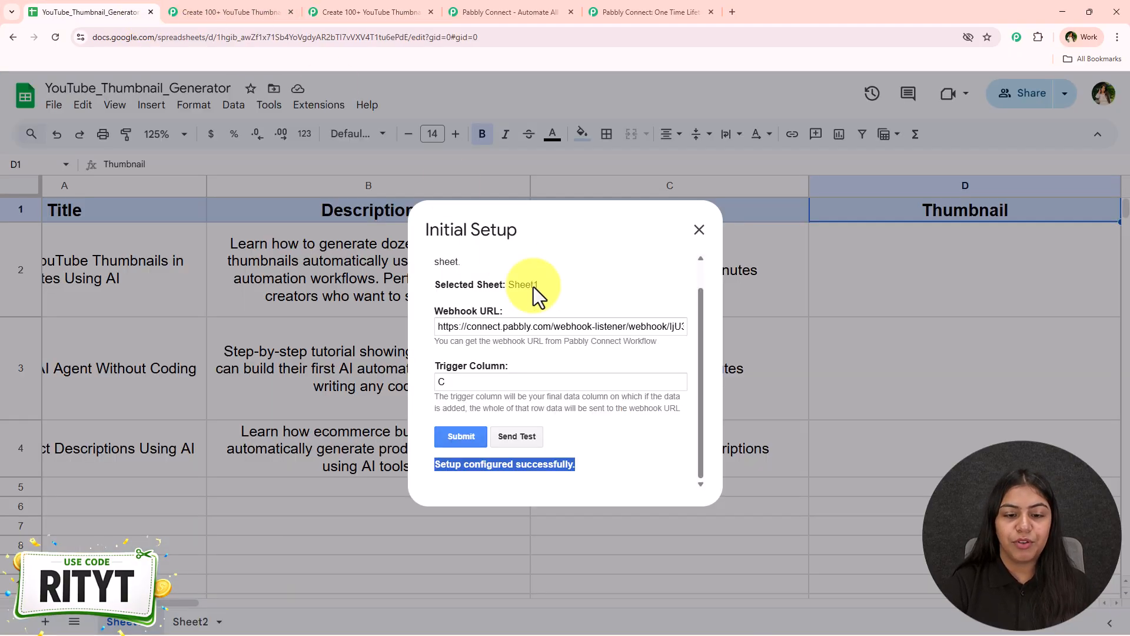
pyautogui.click(518, 438)
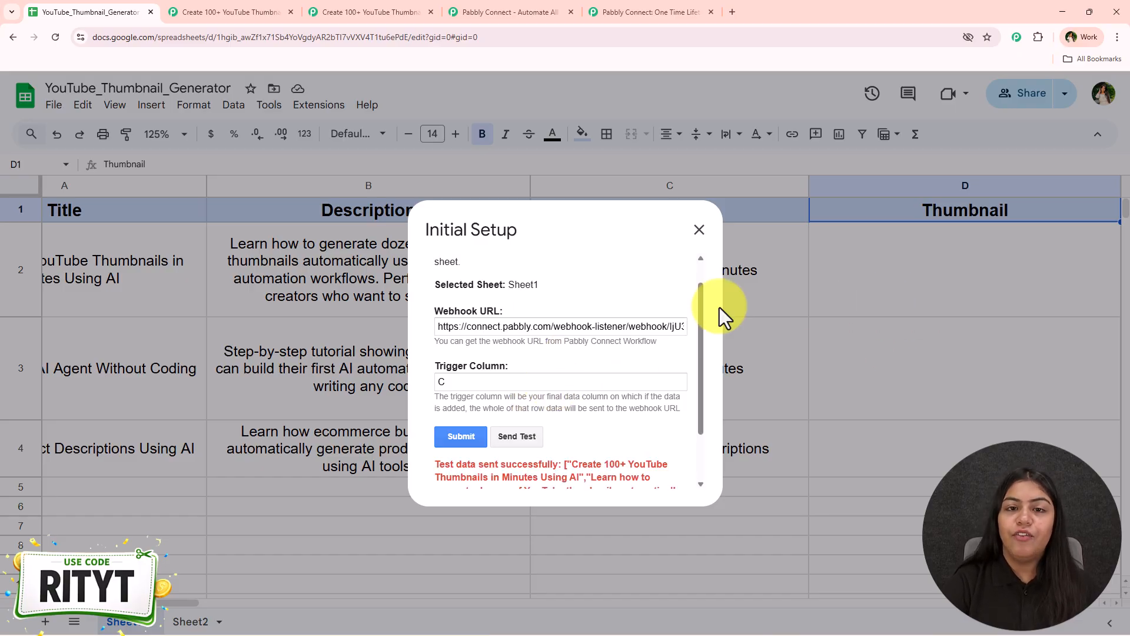
pyautogui.moveTo(436, 397); pyautogui.dragTo(567, 397)
pyautogui.moveTo(577, 466); pyautogui.dragTo(559, 405)
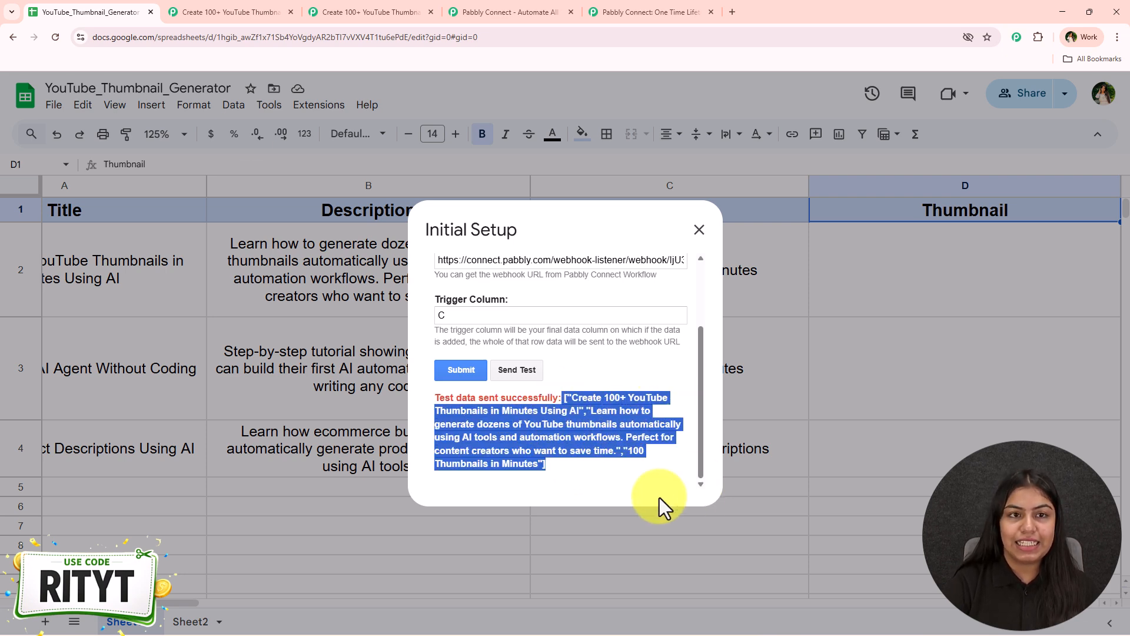
# - Examine the Title and Description values in the Google Sheets trigger's received response
pyautogui.click(371, 12)
pyautogui.scroll(-10, 863, 495)
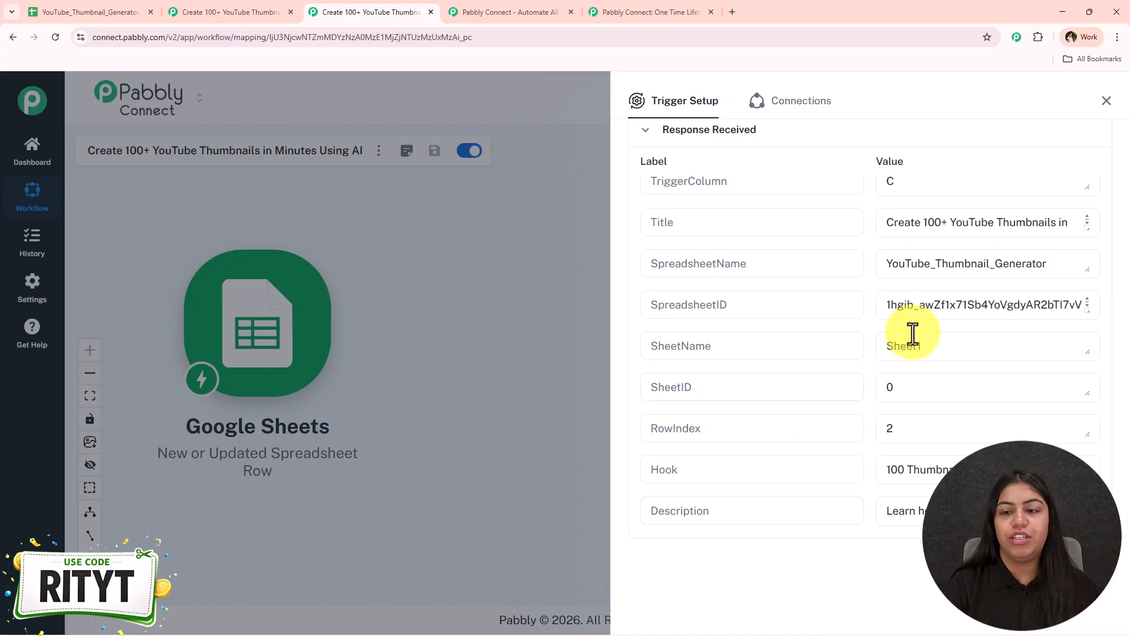
pyautogui.click(923, 222)
pyautogui.click(897, 510)
# - Close the webhook setup dialog and compare row 2's Title, Description and Hook cells with the received response
pyautogui.click(113, 3)
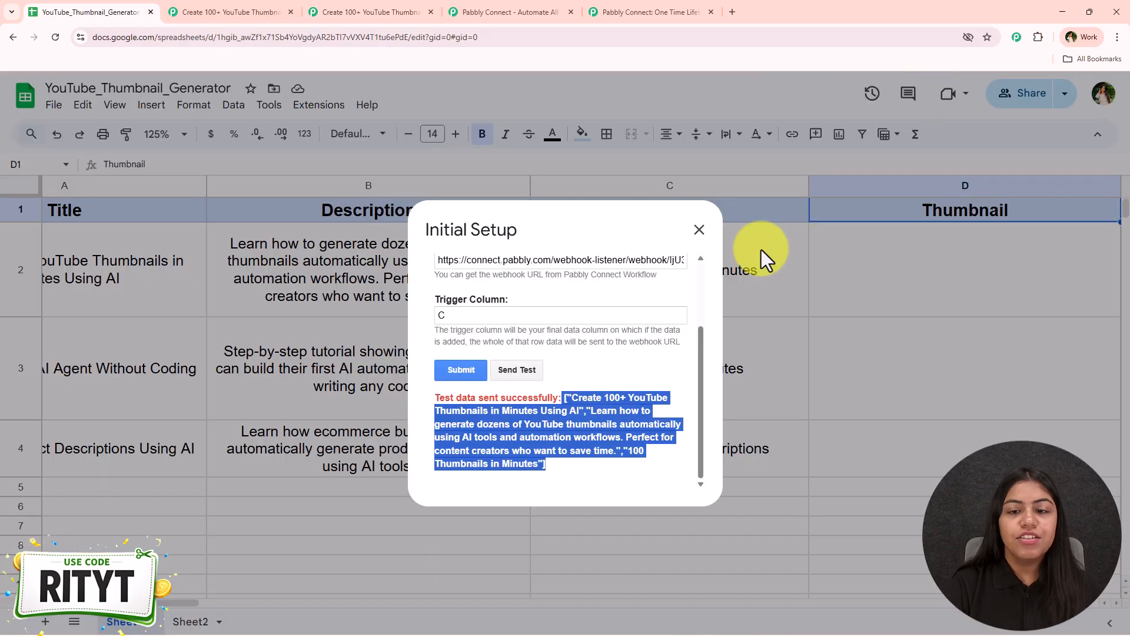
pyautogui.click(698, 227)
pyautogui.keyDown('shift'); pyautogui.click(693, 274); pyautogui.keyUp('shift')
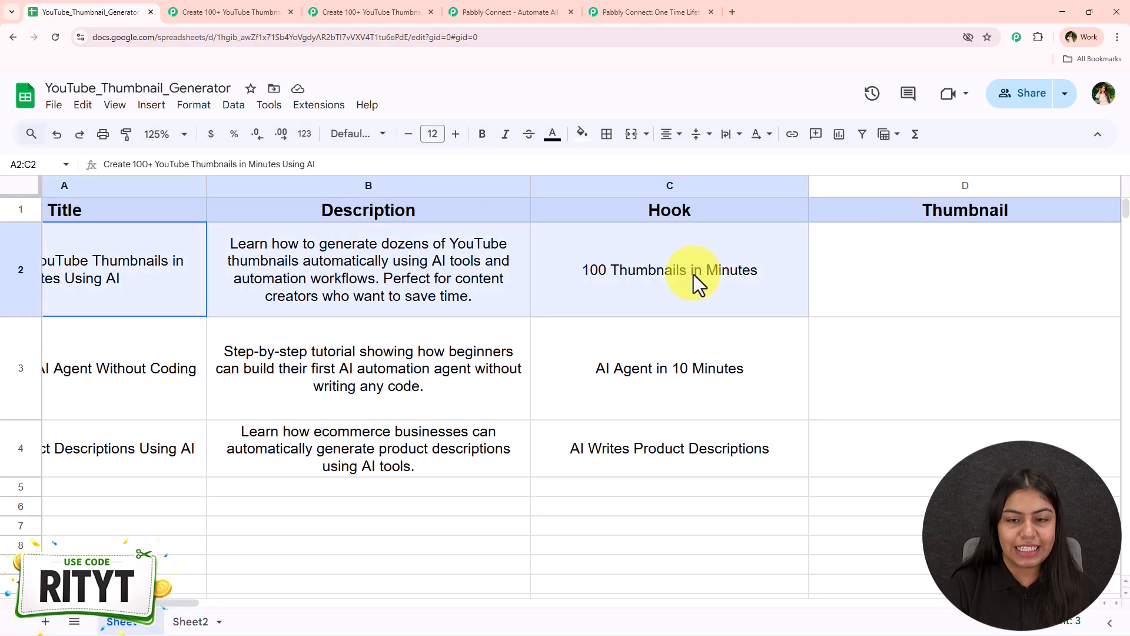
pyautogui.click(949, 280)
# - Return to the workflow, close the trigger setup and add an action step after the Google Sheets trigger
pyautogui.click(412, 13)
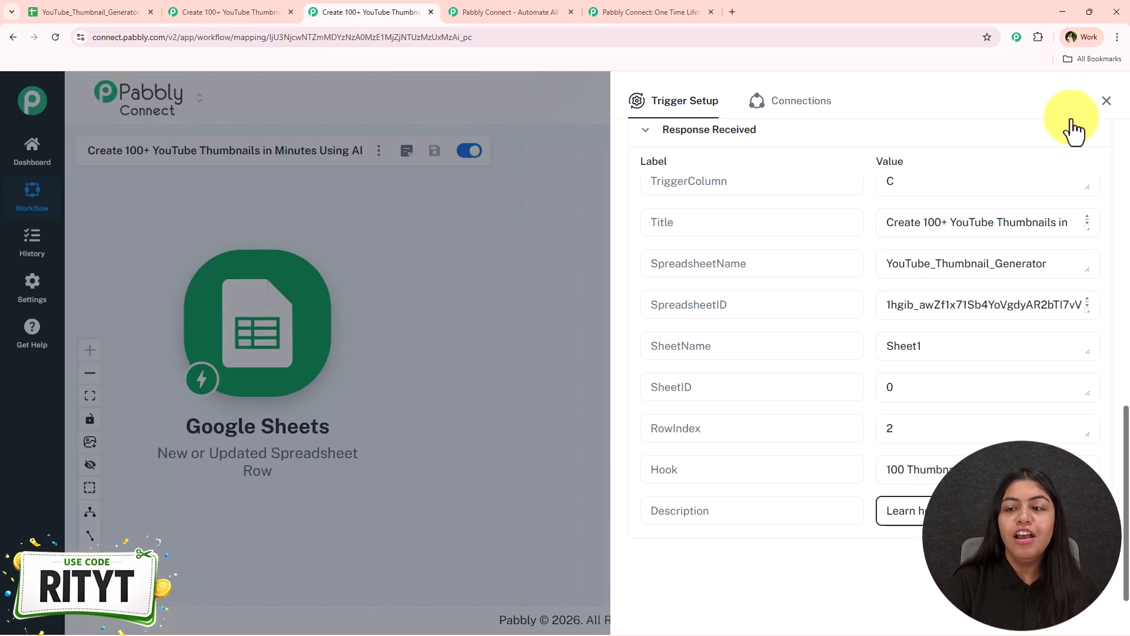
pyautogui.click(1106, 101)
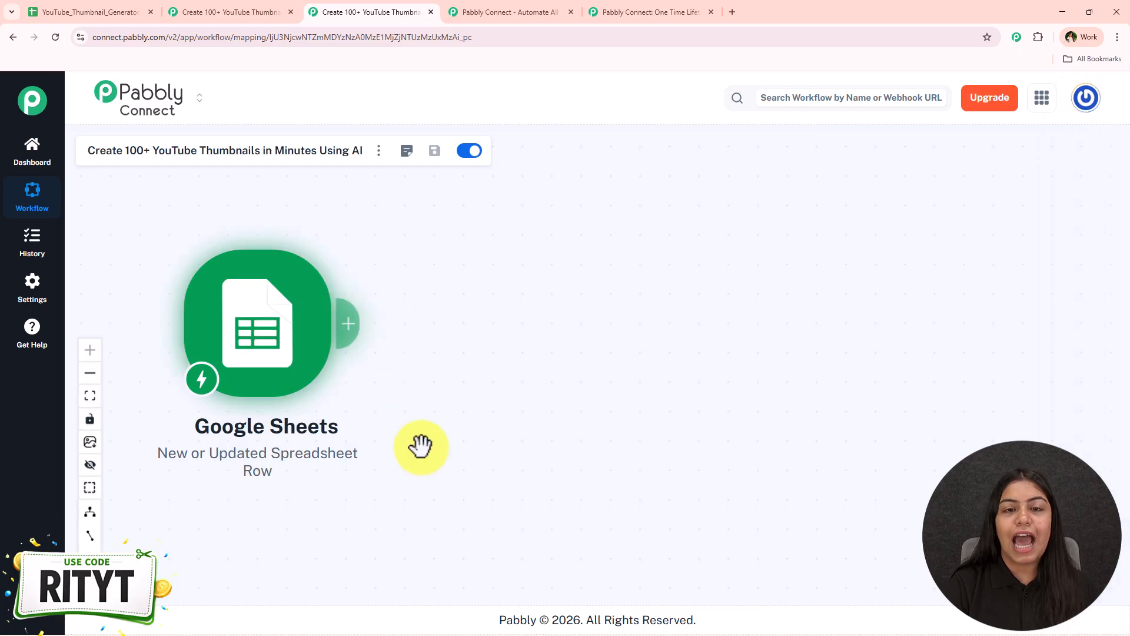
pyautogui.click(348, 323)
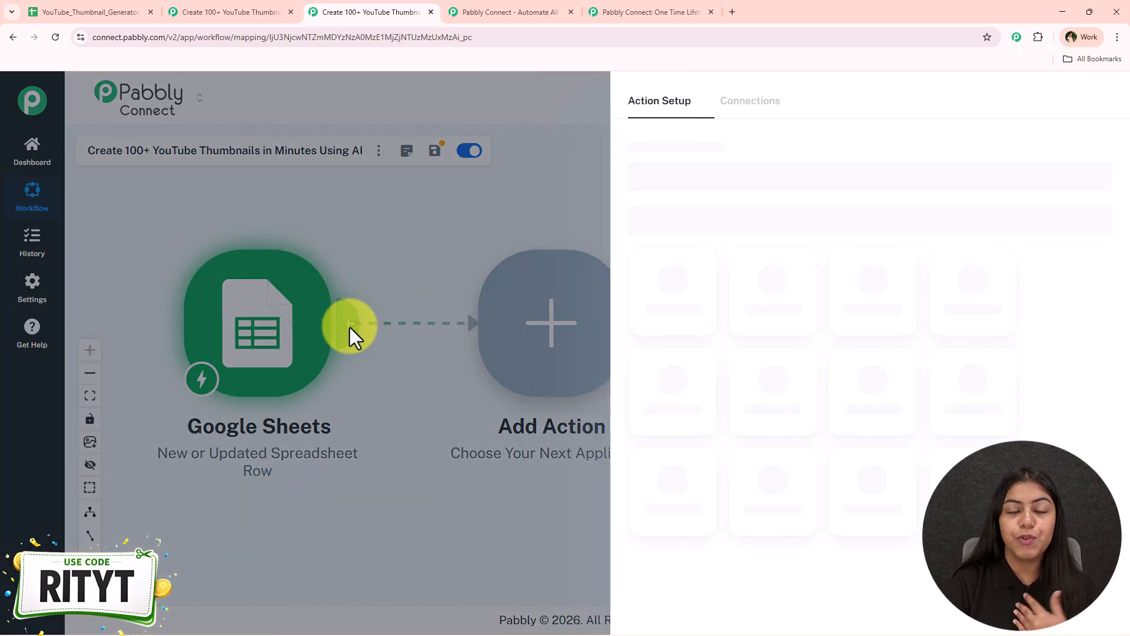
# - Choose Google AI Studio (Gemini) as the action app with the event Generate & Edit Images (Nano Banana)
pyautogui.write('Gemini')
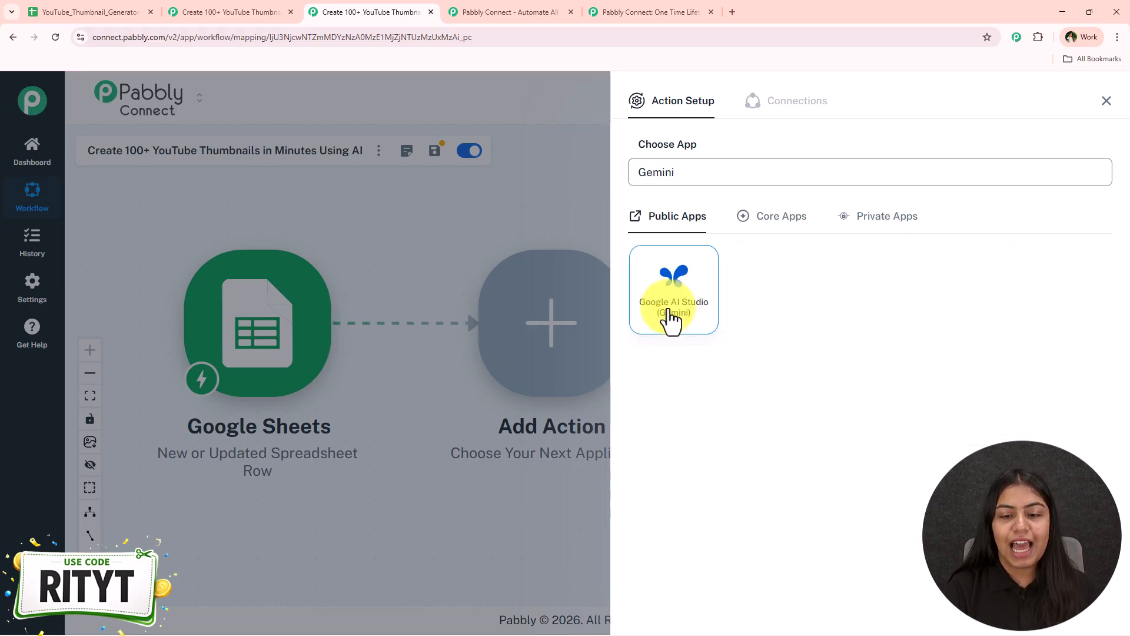
pyautogui.click(671, 321)
pyautogui.click(721, 235)
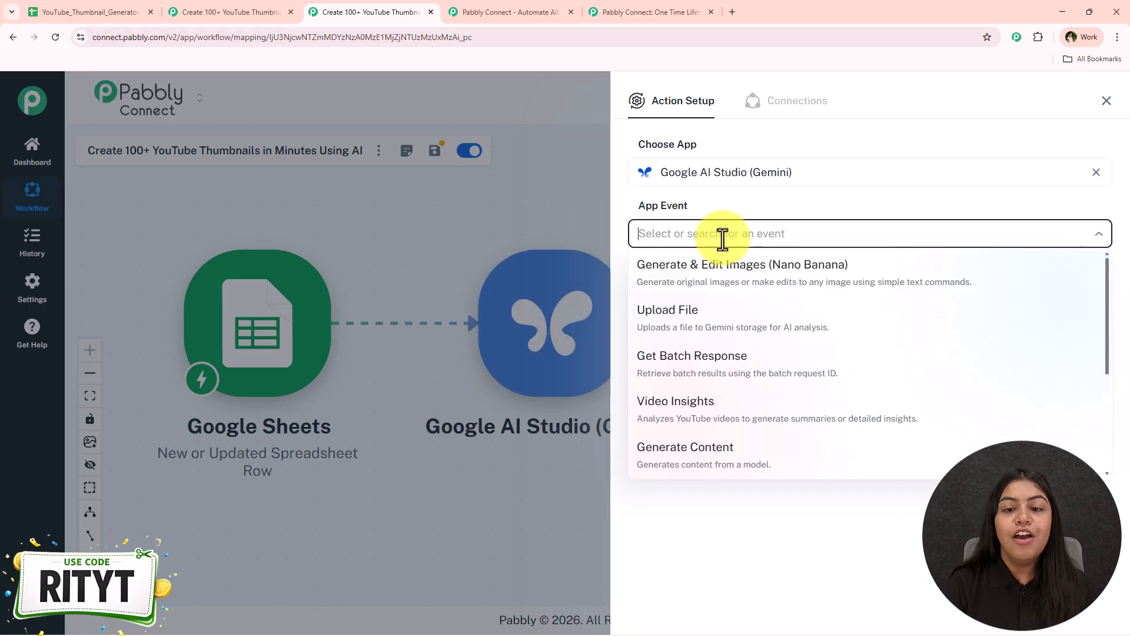
pyautogui.click(843, 293)
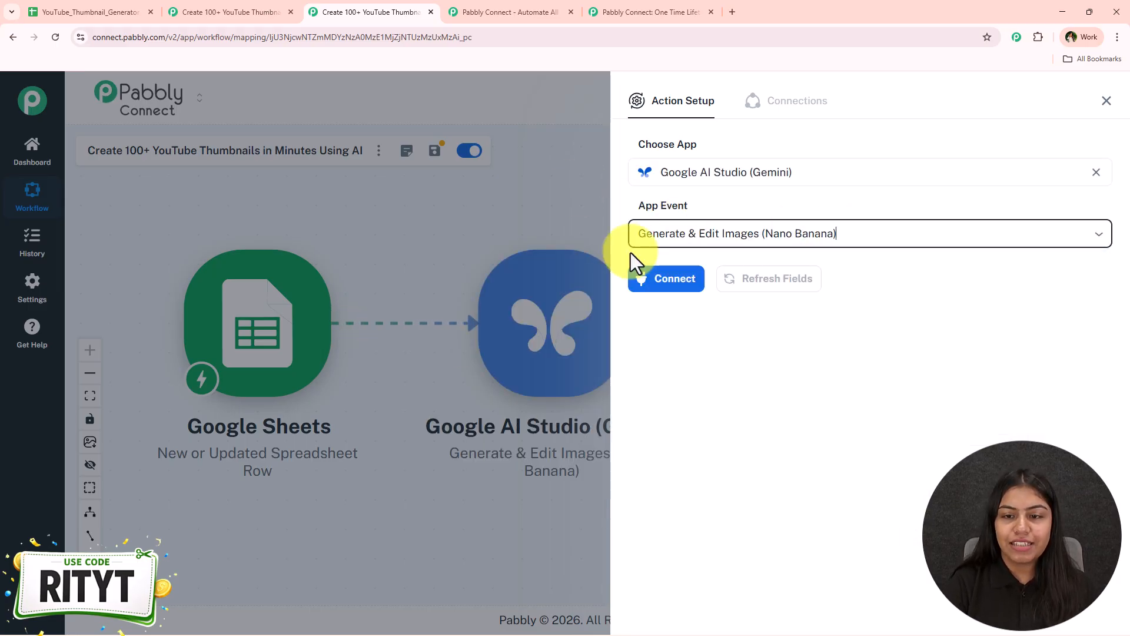
# - Start a new Google AI Studio (Gemini) connection and create a Gemini API key for the Test project in Google AI Studio
pyautogui.click(654, 282)
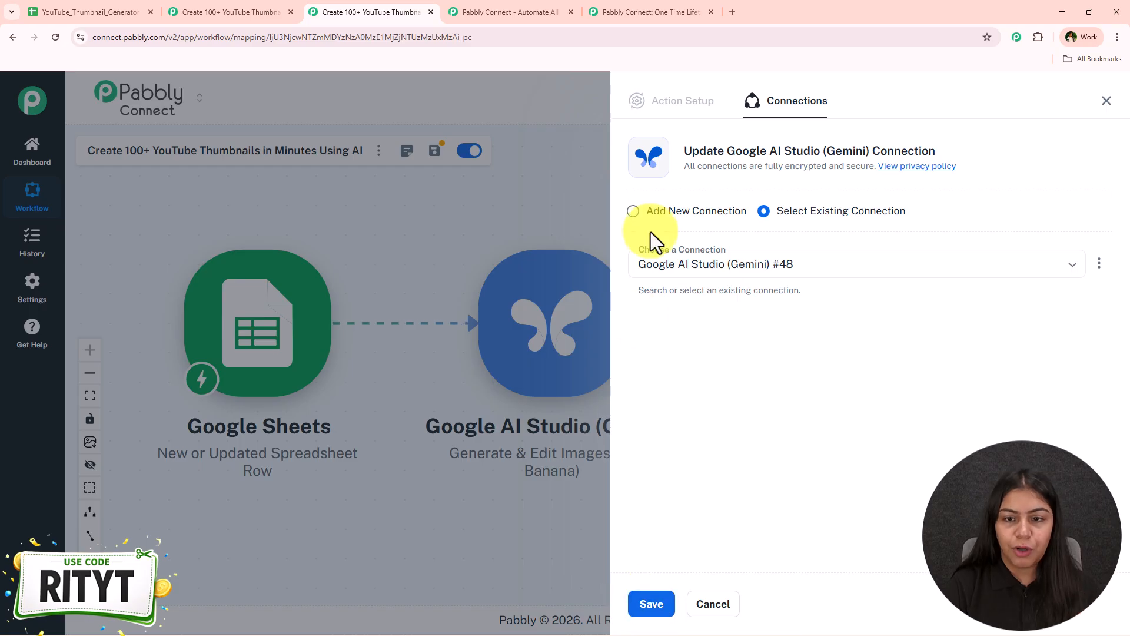
pyautogui.click(676, 211)
pyautogui.click(674, 348)
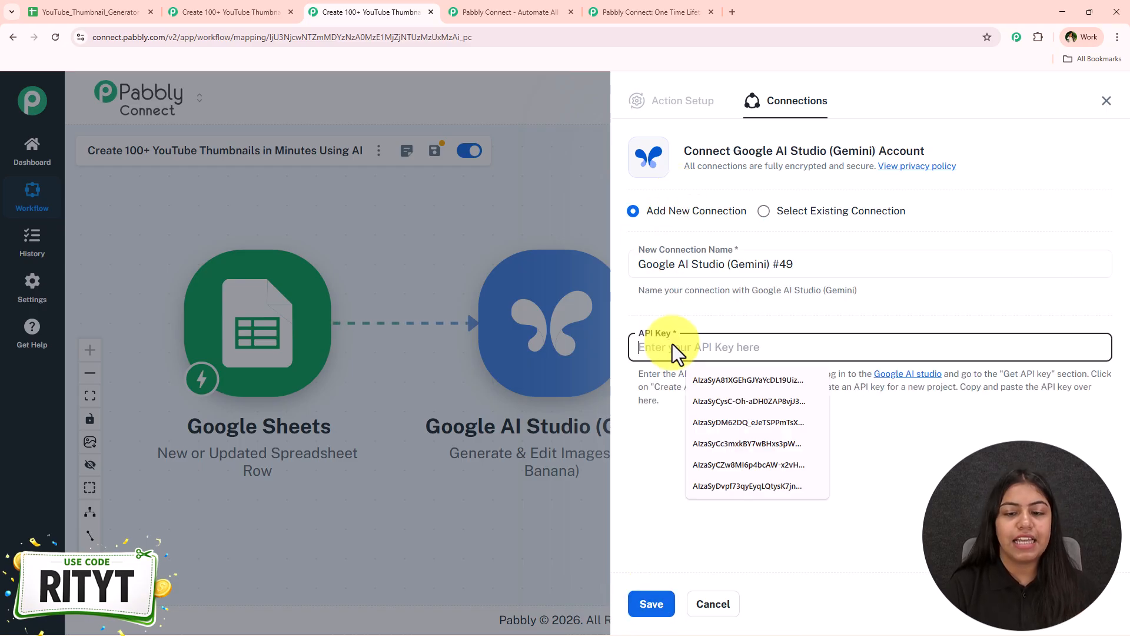
pyautogui.click(908, 375)
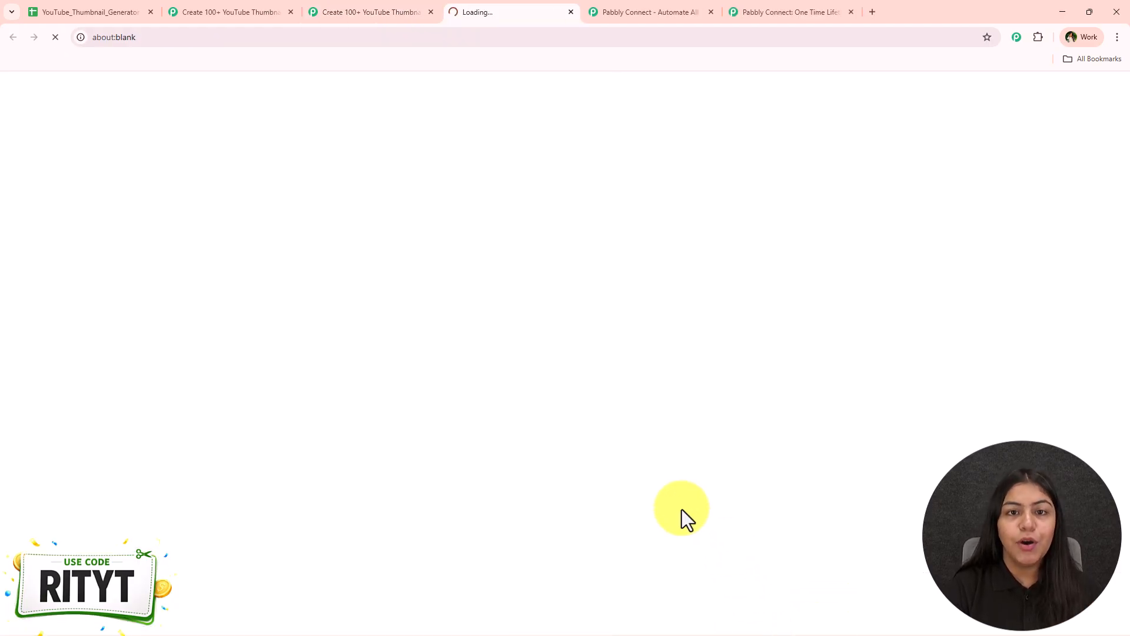
pyautogui.click(50, 539)
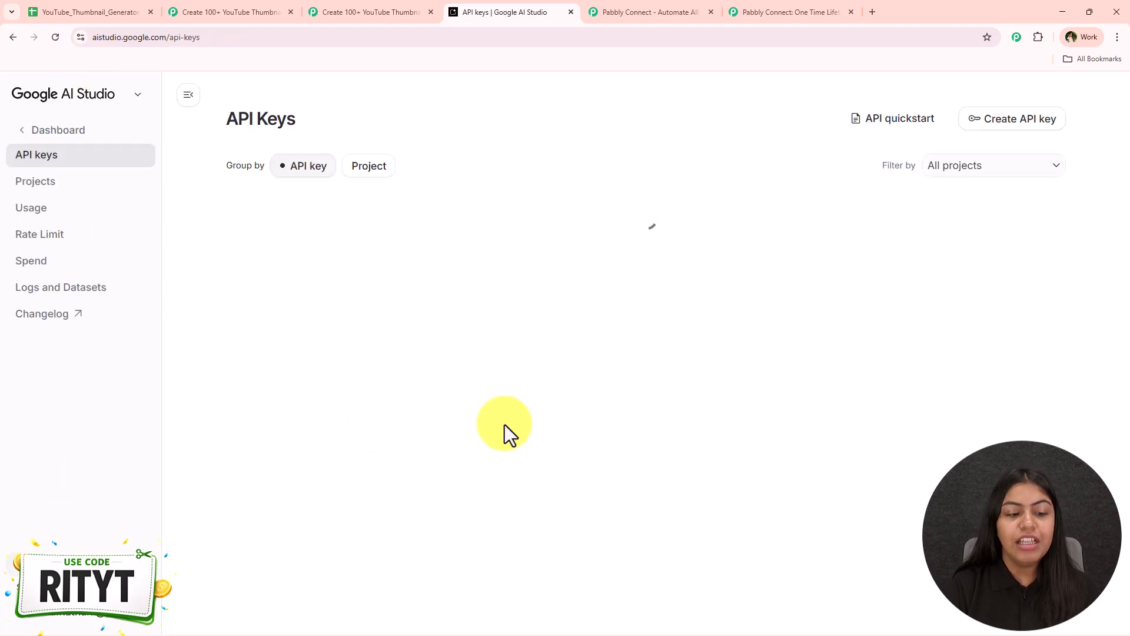
pyautogui.click(1038, 121)
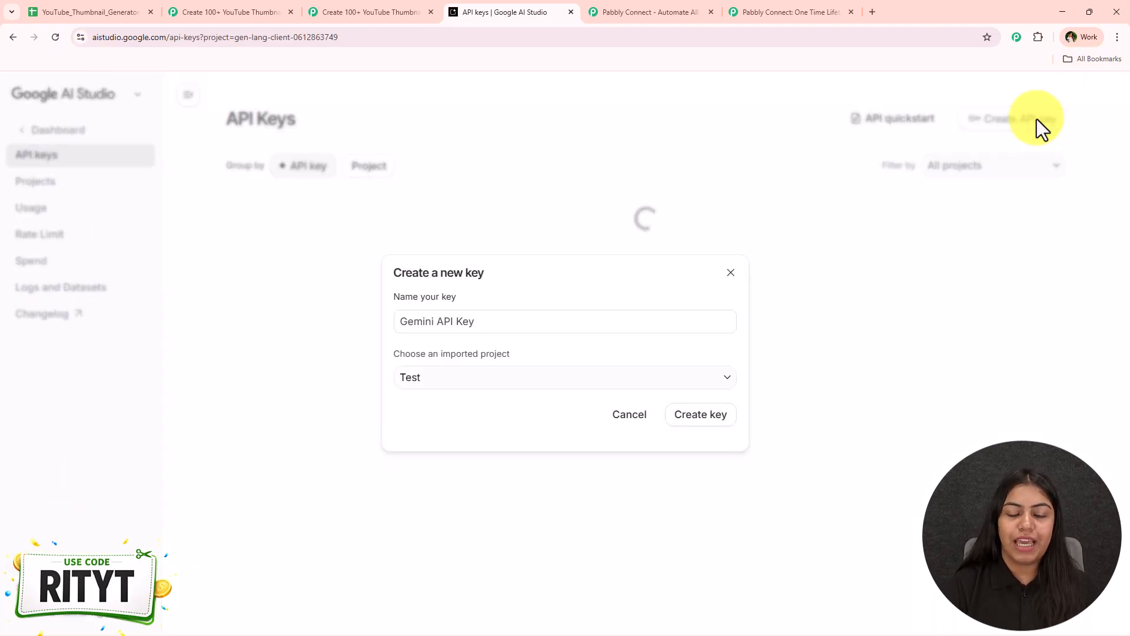
pyautogui.click(703, 414)
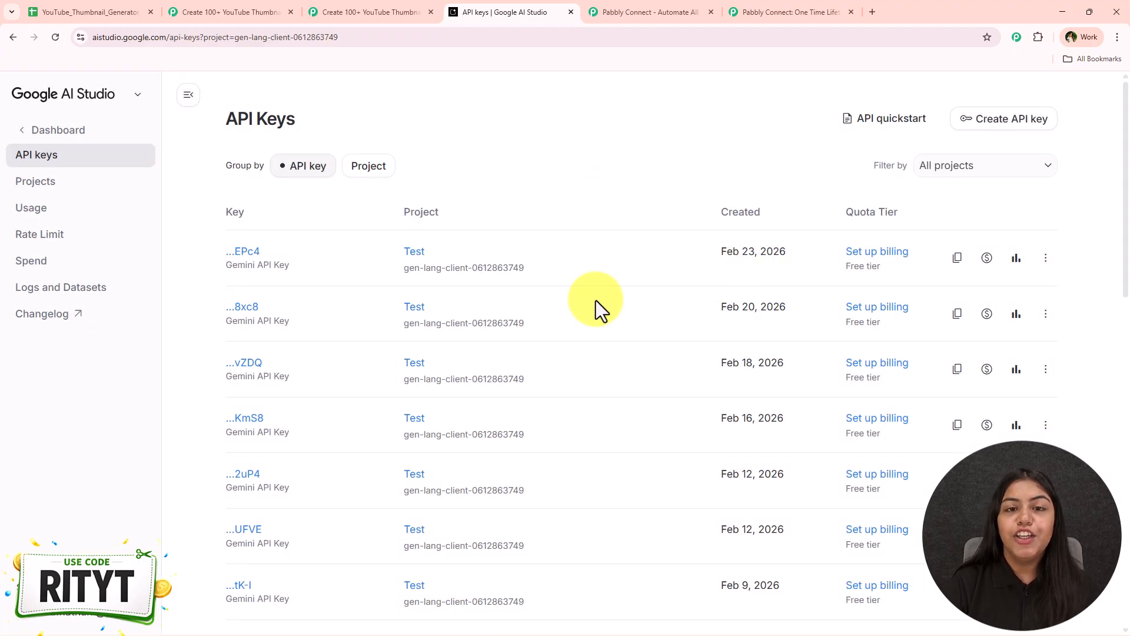
# - Return to the workflow, paste the API key into the new Gemini connection and save it
pyautogui.click(391, 12)
pyautogui.click(714, 347)
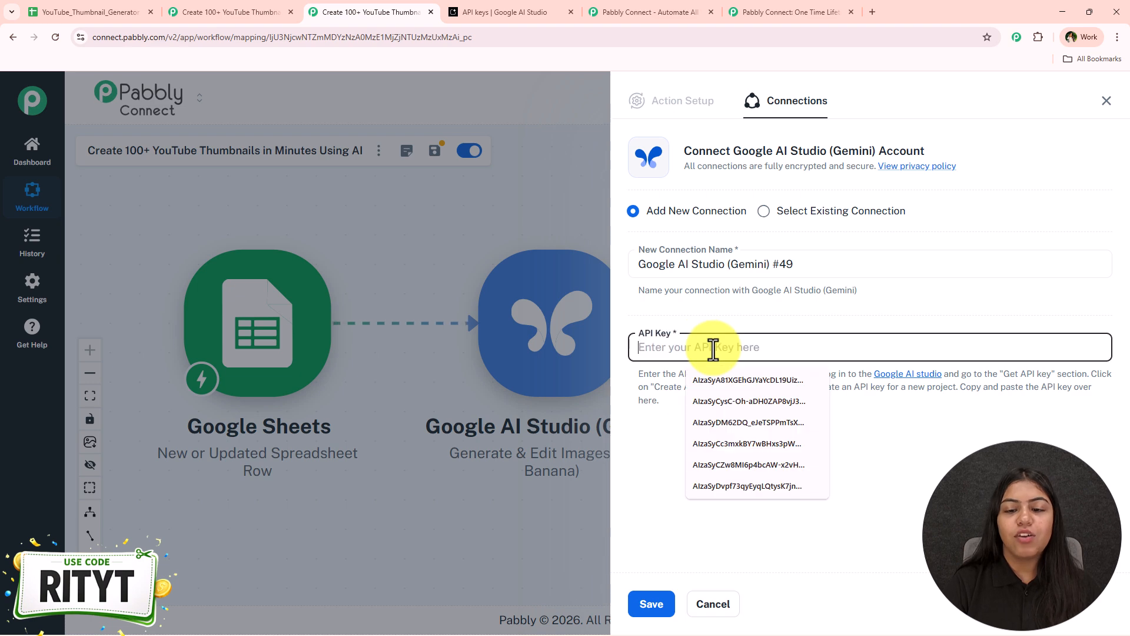
pyautogui.hotkey('ctrl', 'v')
pyautogui.click(654, 604)
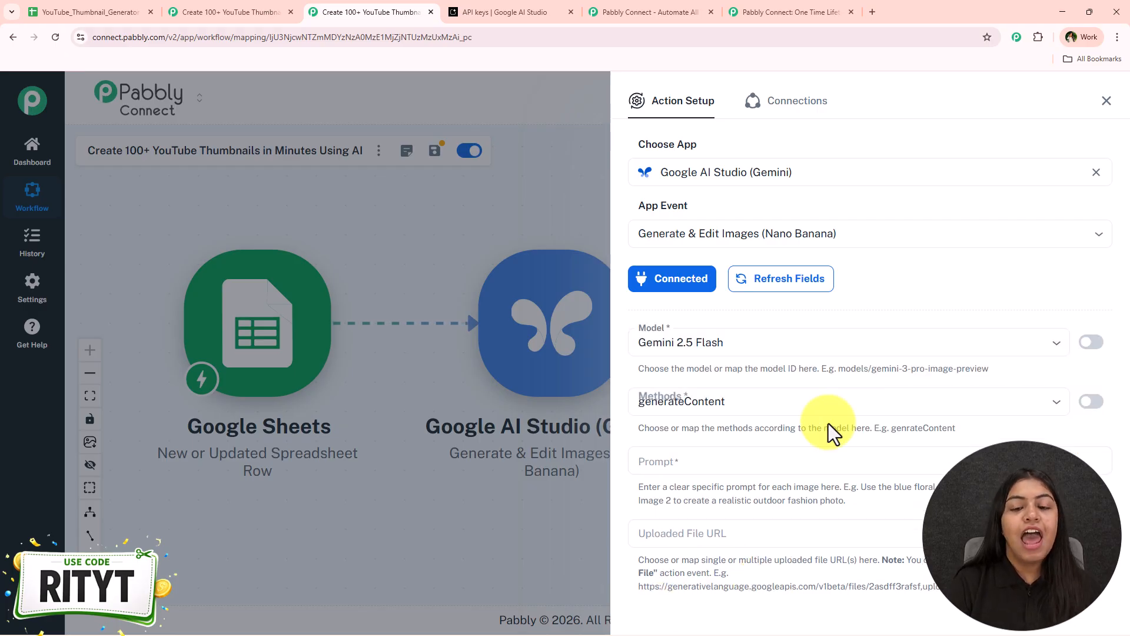
pyautogui.click(719, 343)
pyautogui.click(749, 330)
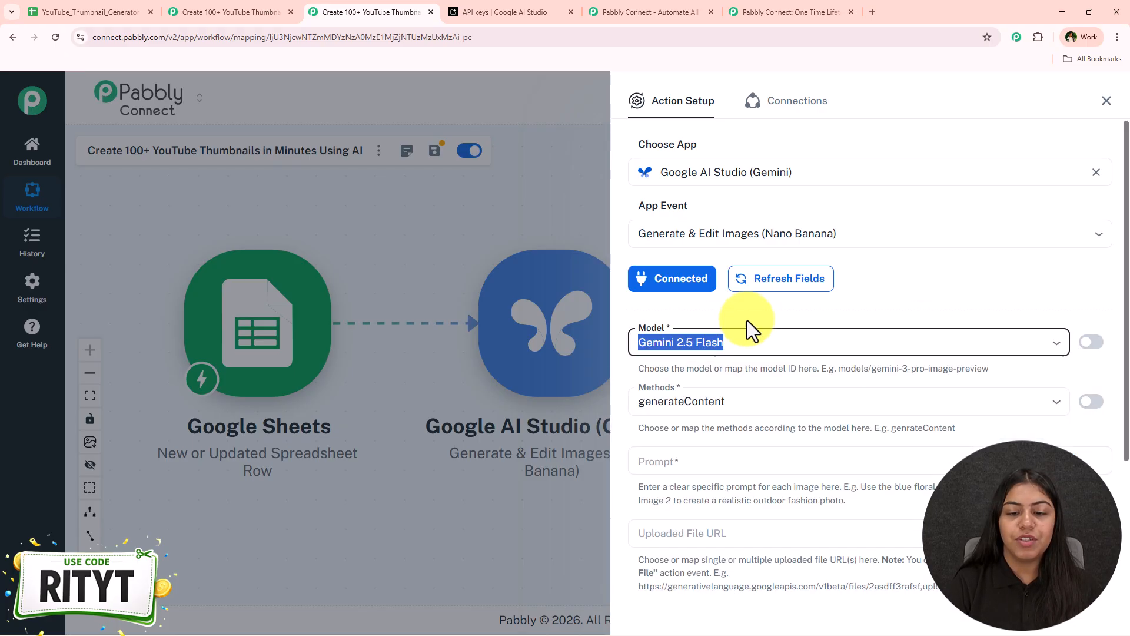
pyautogui.scroll(-2, 717, 284)
pyautogui.click(717, 283)
pyautogui.scroll(2, 724, 306)
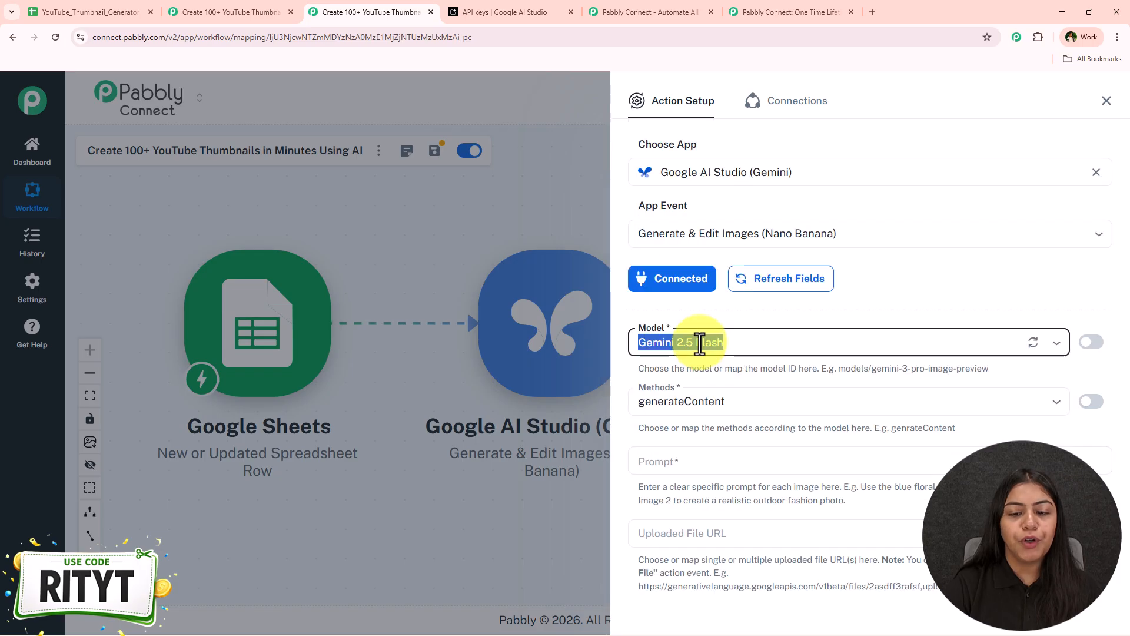
pyautogui.click(699, 342)
pyautogui.scroll(-1, 783, 406)
pyautogui.scroll(1, 786, 413)
pyautogui.write('na')
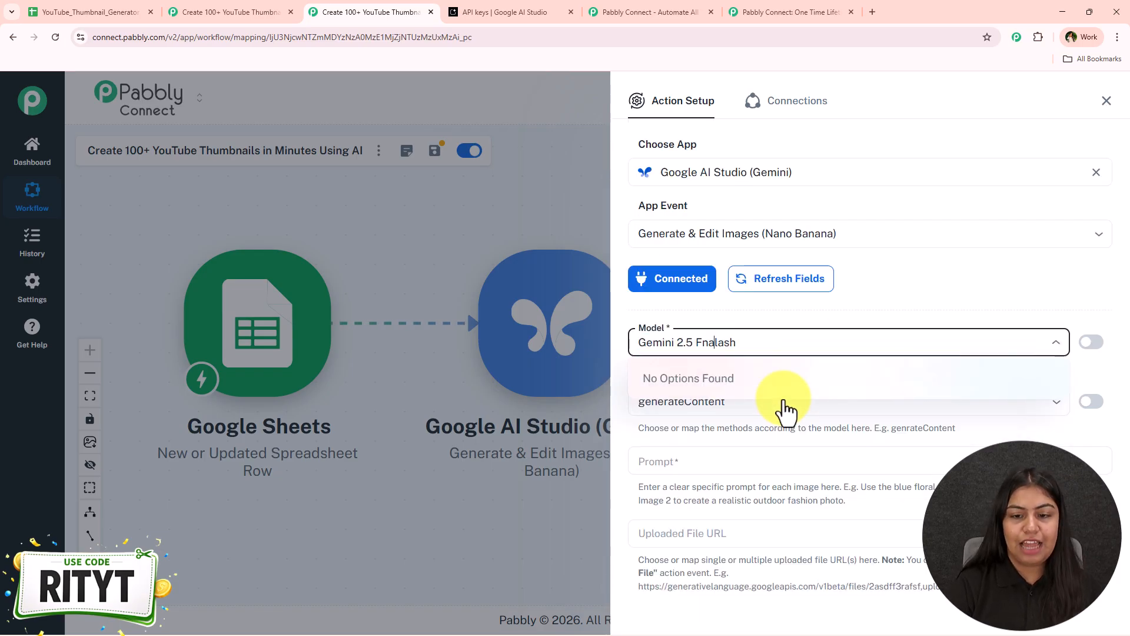
# - Set the Gemini action's model to Nano Banana 2 and its method to generateContent
pyautogui.doubleClick(768, 342)
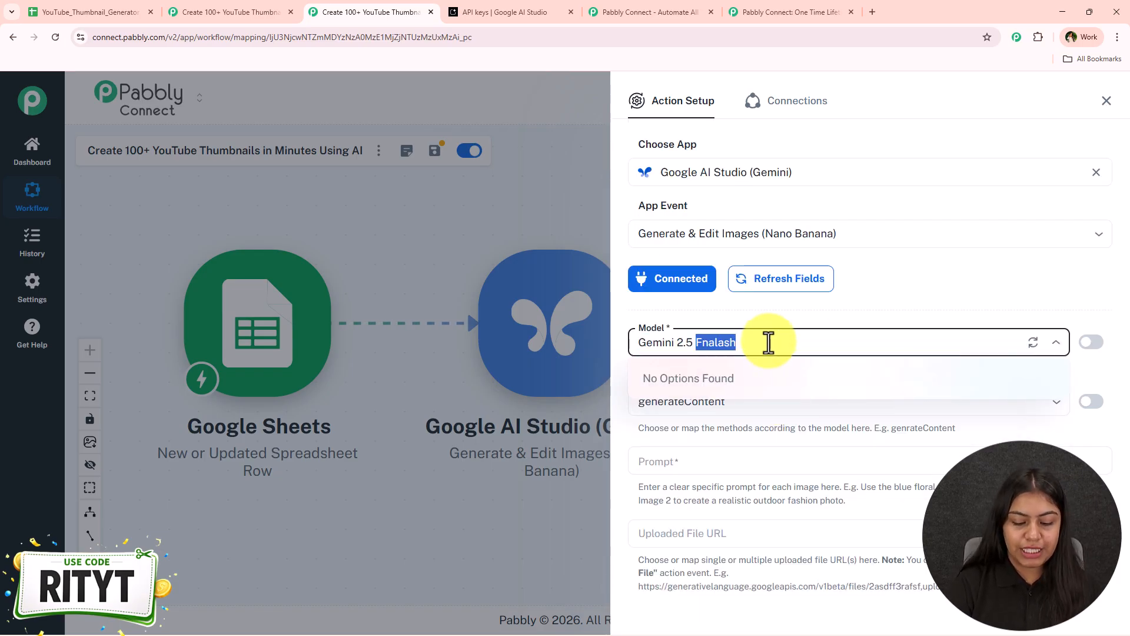
pyautogui.hotkey('ctrl', 'a')
pyautogui.write('nan')
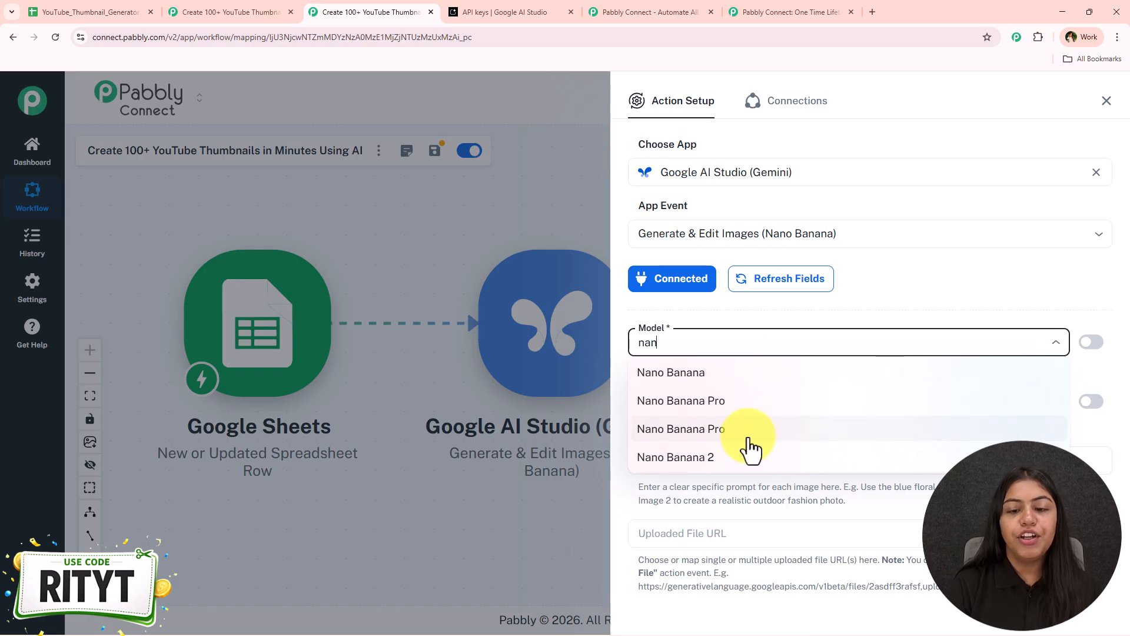
pyautogui.click(753, 457)
pyautogui.scroll(-1, 747, 342)
pyautogui.scroll(-1, 748, 342)
pyautogui.click(743, 281)
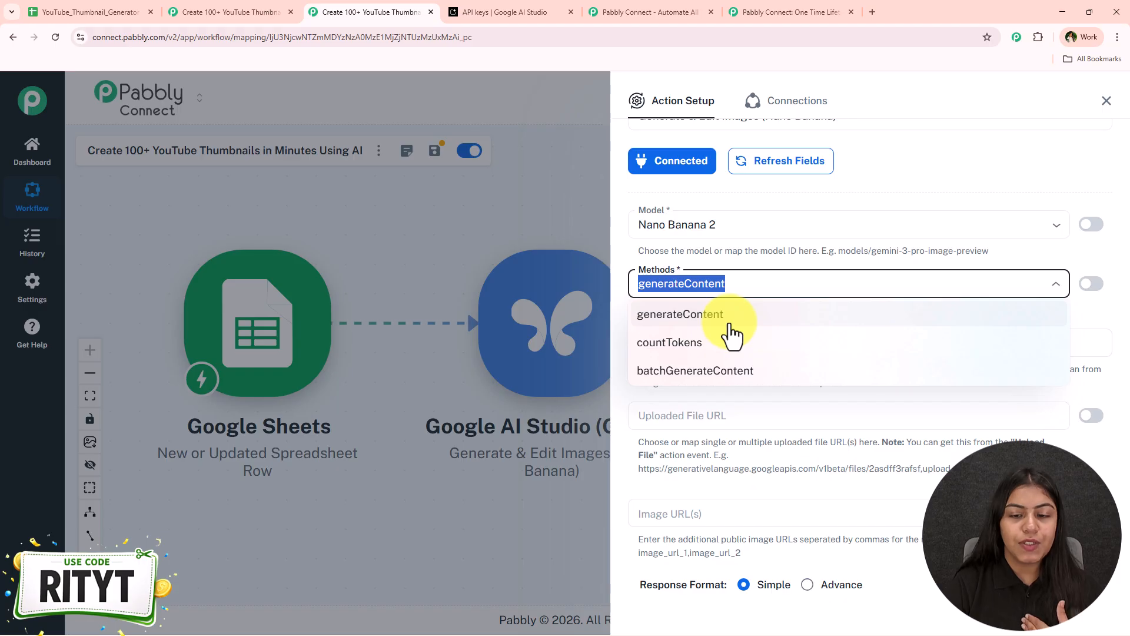
pyautogui.click(730, 323)
pyautogui.scroll(-1, 692, 333)
pyautogui.click(695, 293)
# - Open the Google AI Studio action in the ready-made workflow and examine its thumbnail prompt from the video details to the image rules
pyautogui.click(230, 12)
pyautogui.click(500, 318)
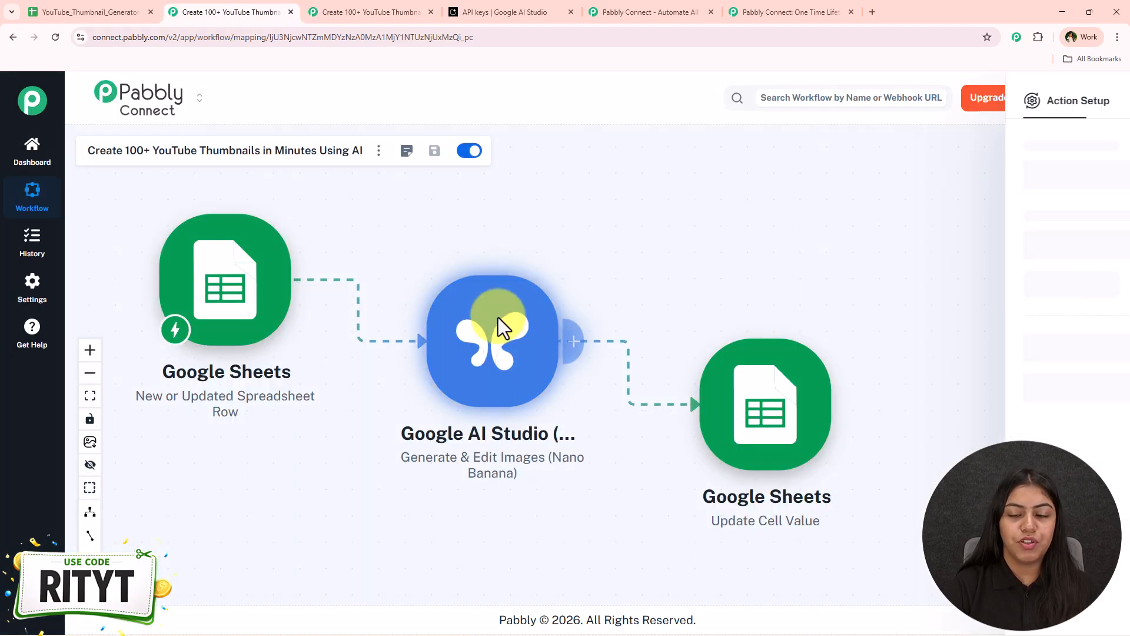
pyautogui.click(783, 351)
pyautogui.scroll(-3, 773, 369)
pyautogui.scroll(3, 769, 390)
pyautogui.scroll(3, 769, 430)
pyautogui.scroll(-3, 757, 391)
pyautogui.scroll(2, 689, 353)
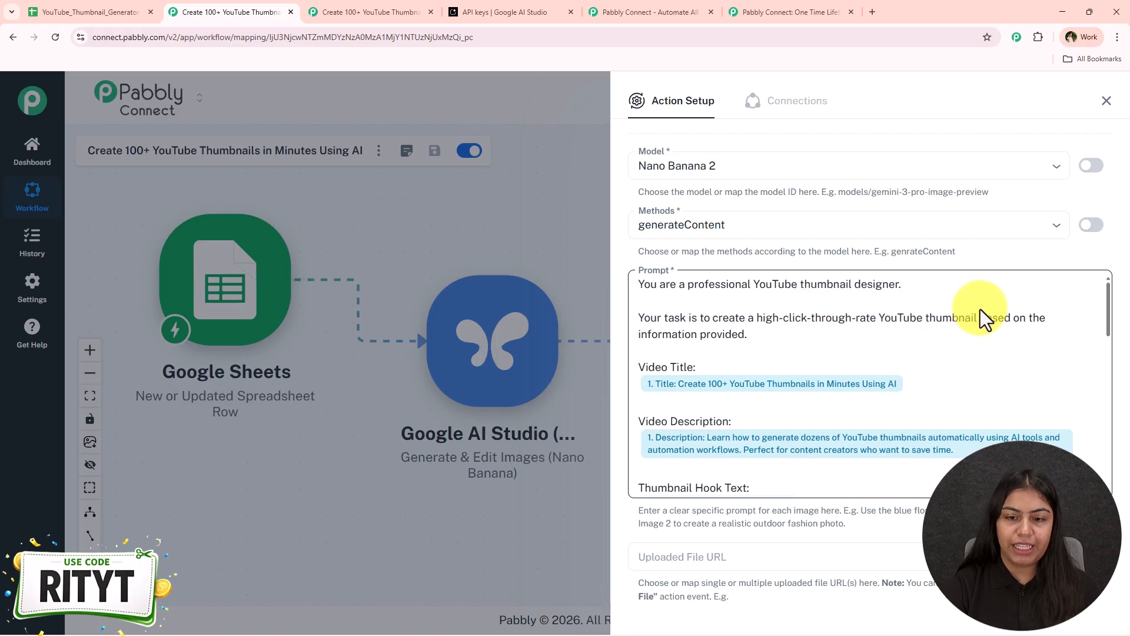
pyautogui.scroll(-1, 771, 362)
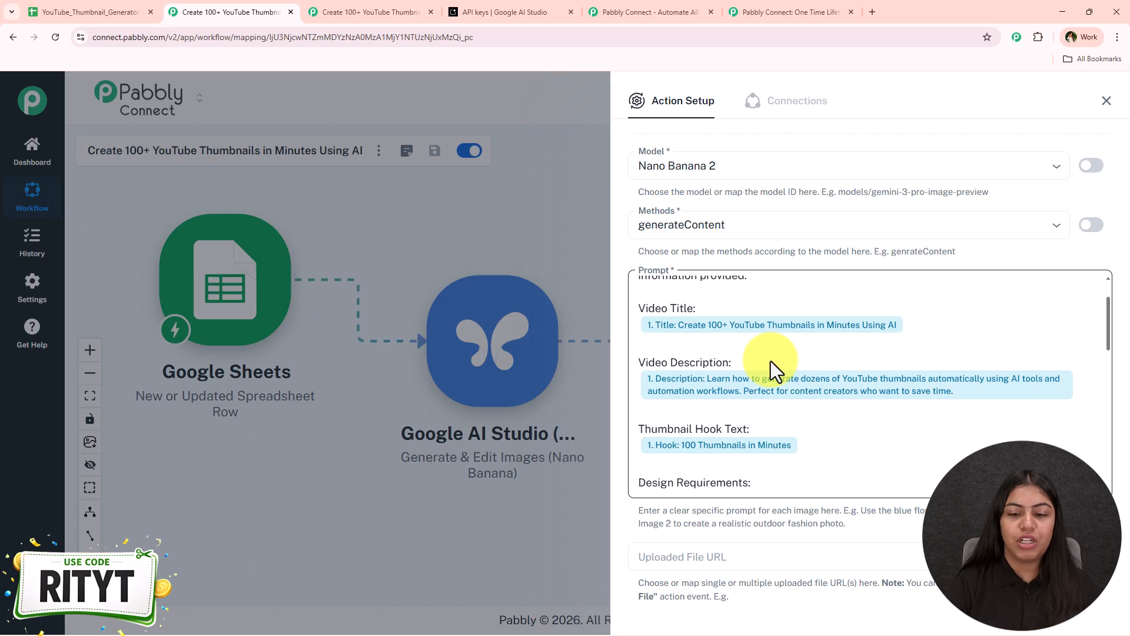
pyautogui.scroll(-3, 771, 362)
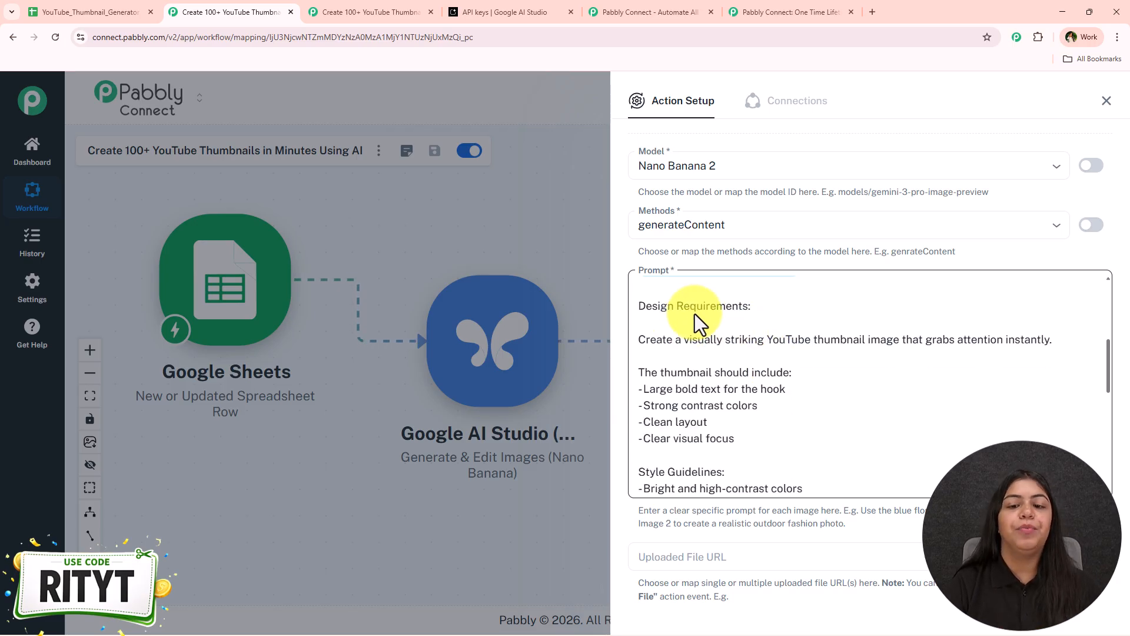
pyautogui.scroll(-1, 798, 334)
pyautogui.scroll(-2, 654, 356)
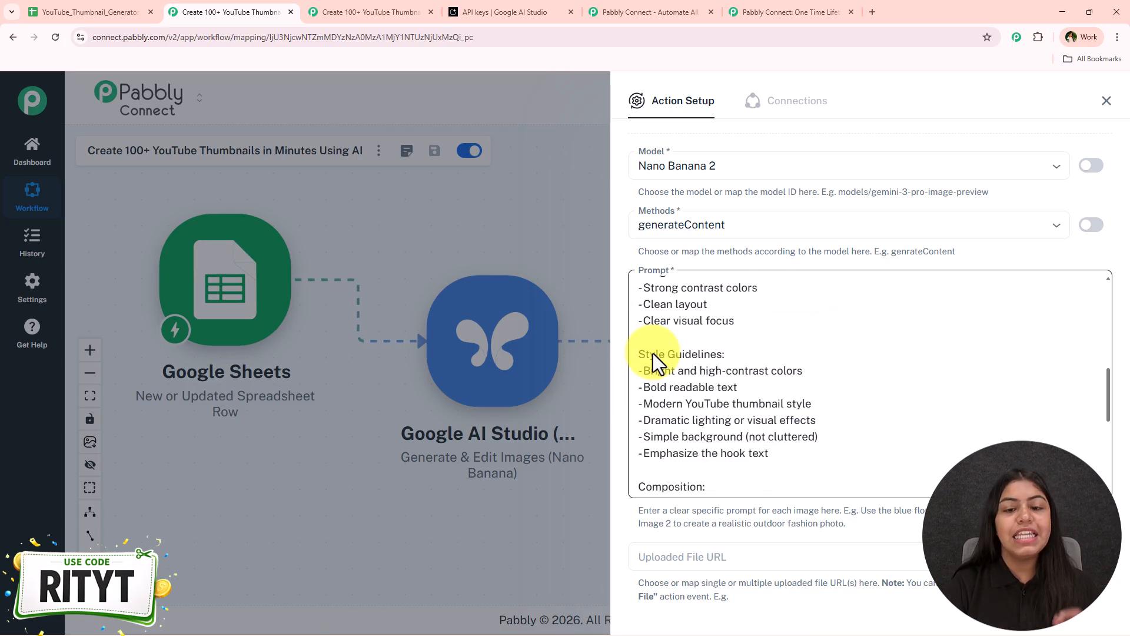
pyautogui.scroll(-4, 733, 354)
pyautogui.scroll(-5, 670, 350)
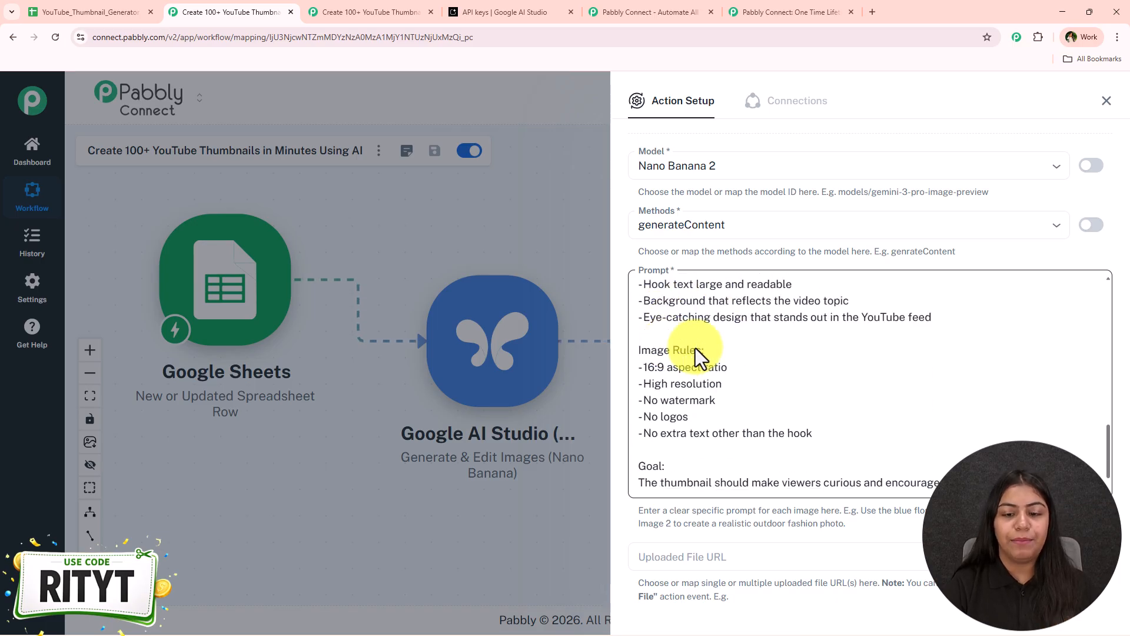
# - Copy the entire thumbnail prompt from the ready-made workflow and paste it into the new workflow's Gemini prompt
pyautogui.click(778, 314)
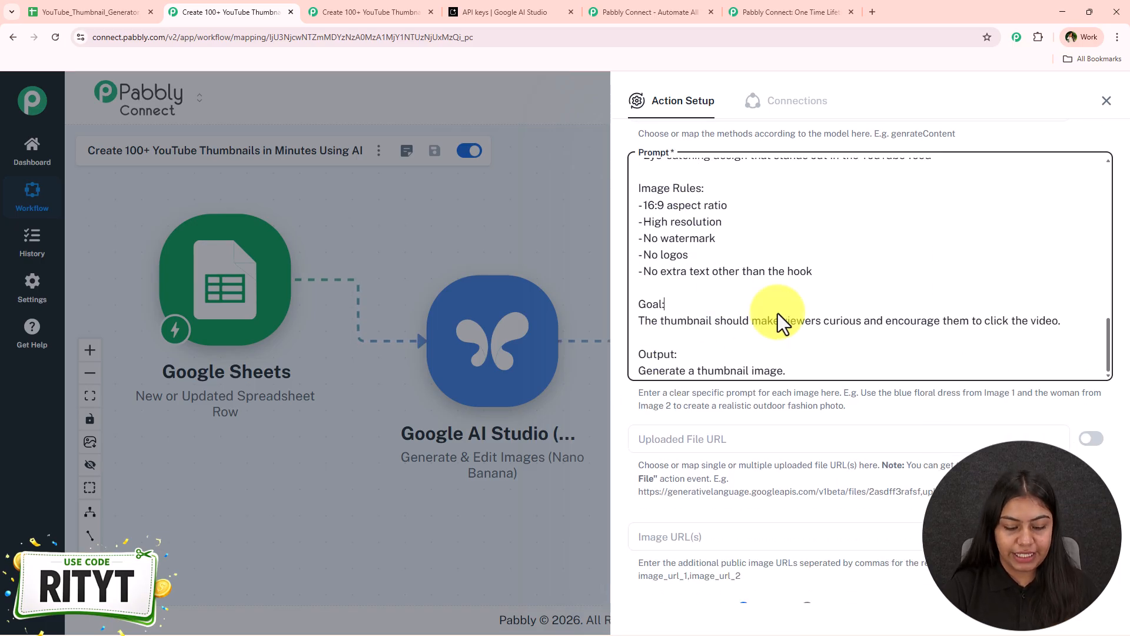
pyautogui.hotkey('ctrl', 'a')
pyautogui.hotkey('ctrl', 'c')
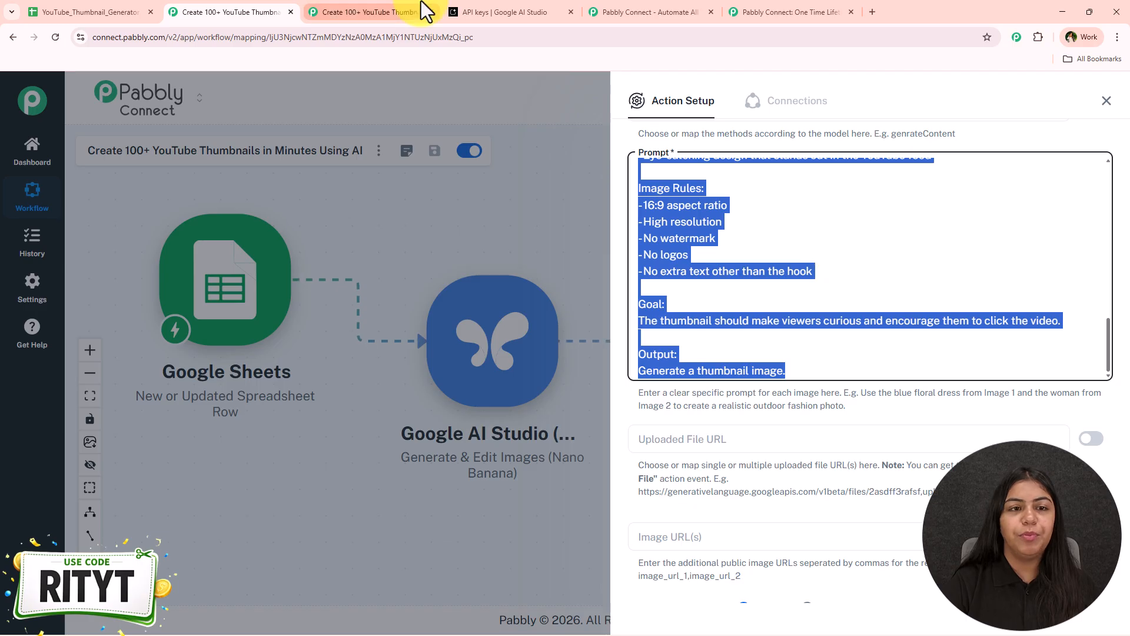
pyautogui.click(421, 3)
pyautogui.click(736, 283)
pyautogui.hotkey('ctrl', 'v')
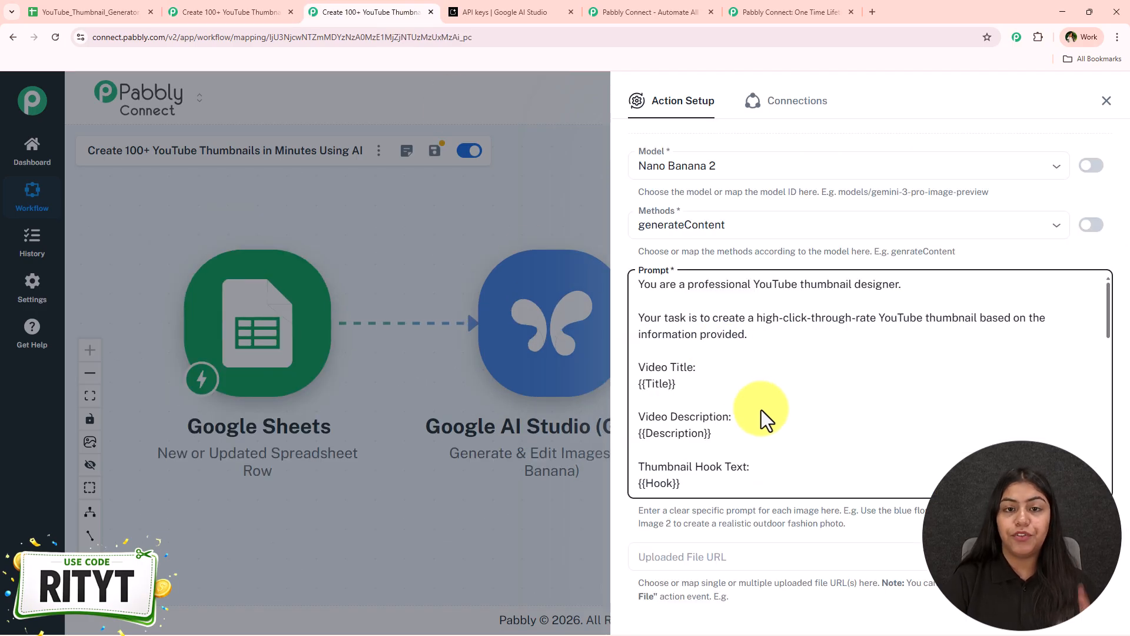
pyautogui.scroll(-6, 762, 410)
pyautogui.scroll(5, 762, 410)
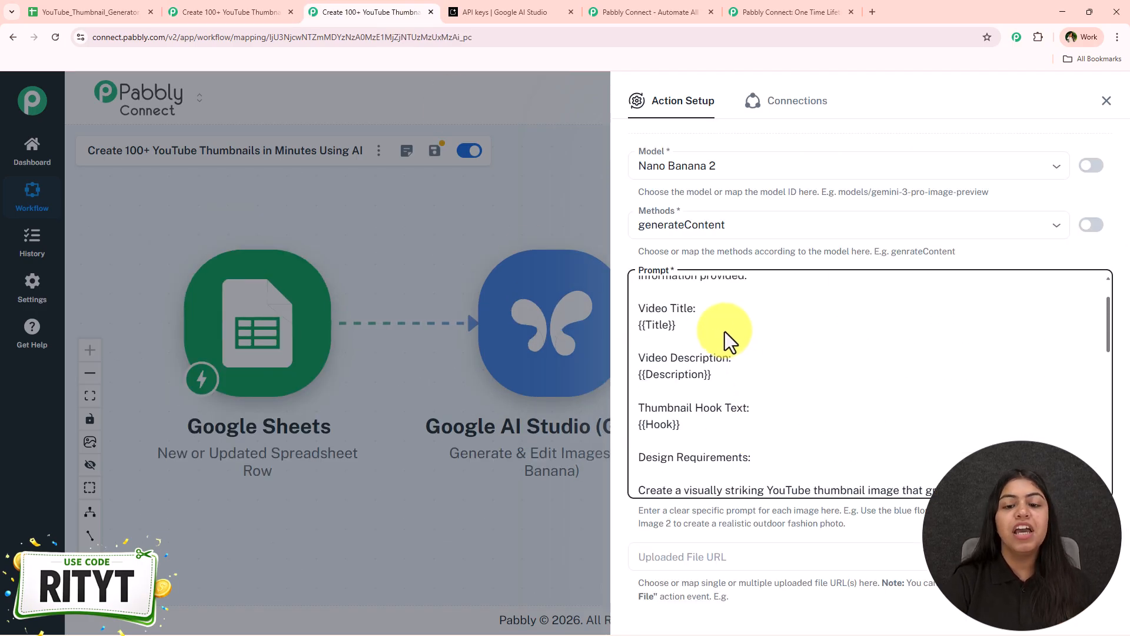
# - Replace the {{Title}} placeholder under Video Title with the Title value mapped from the Google Sheets trigger
pyautogui.moveTo(726, 331); pyautogui.dragTo(617, 331)
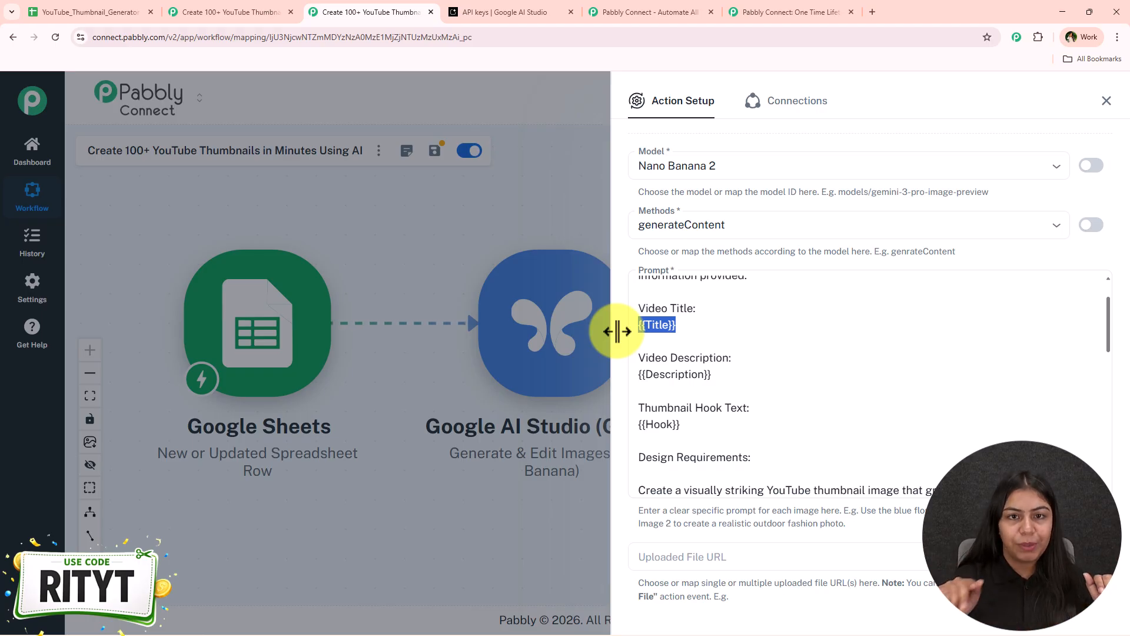
pyautogui.click(209, 5)
pyautogui.click(412, 12)
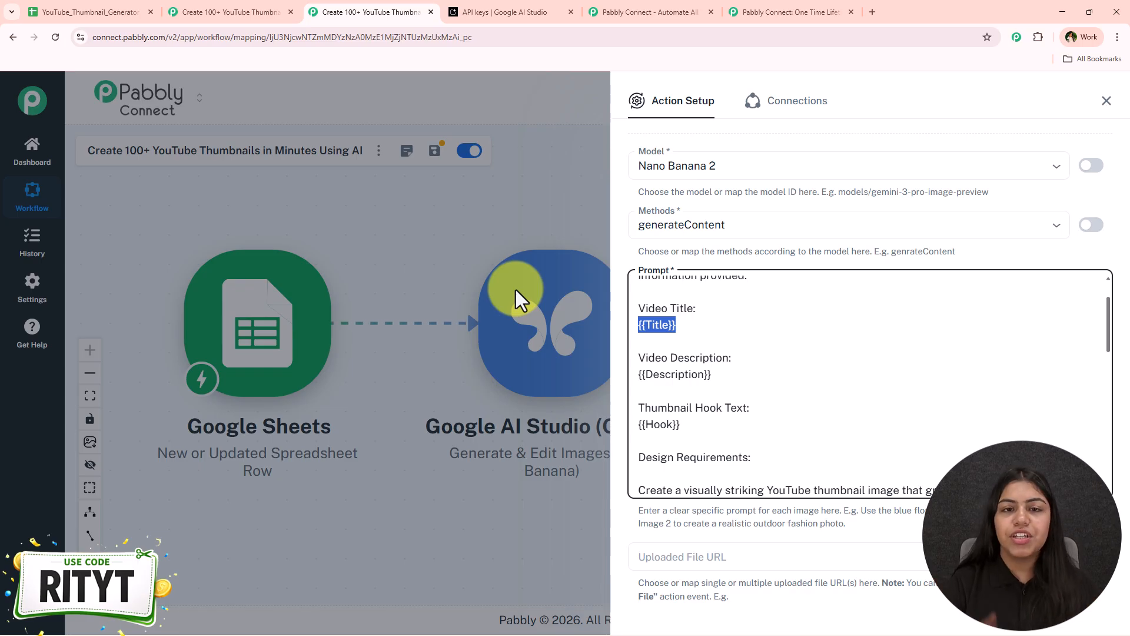
pyautogui.scroll(-1, 817, 357)
pyautogui.scroll(1, 811, 361)
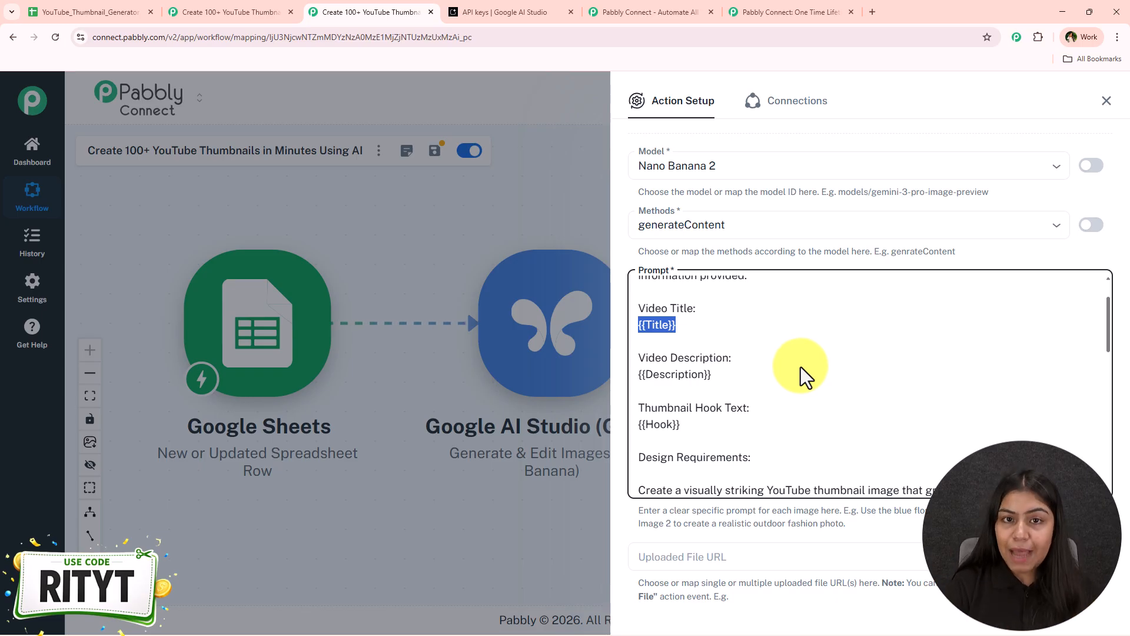
pyautogui.write('nol')
pyautogui.hotkey('ctrl', 'z')
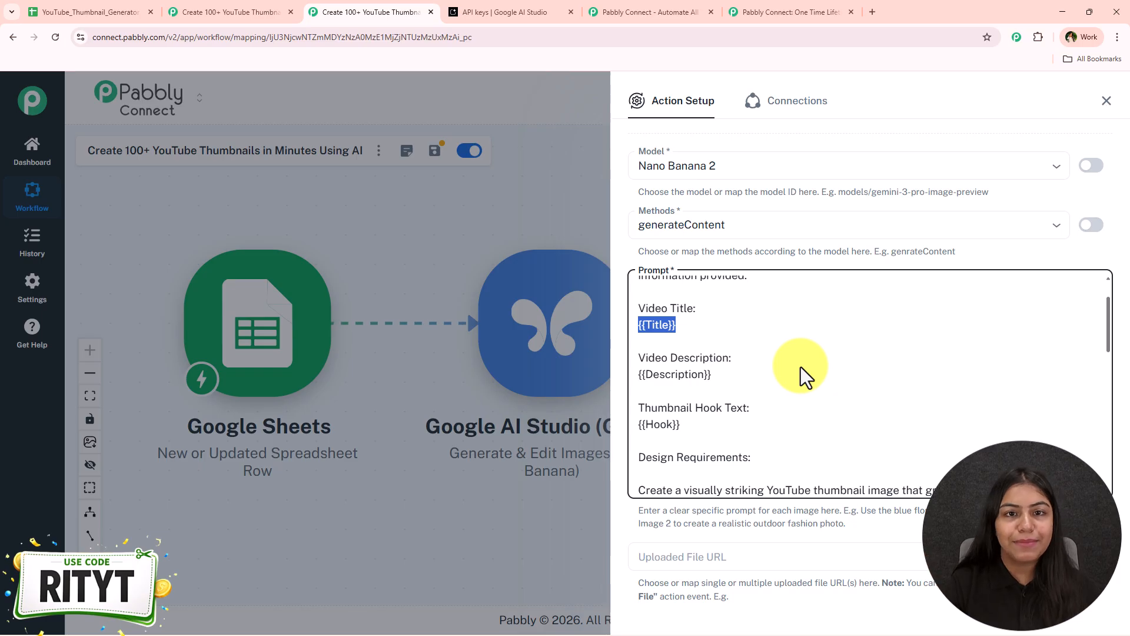
pyautogui.write('/tit')
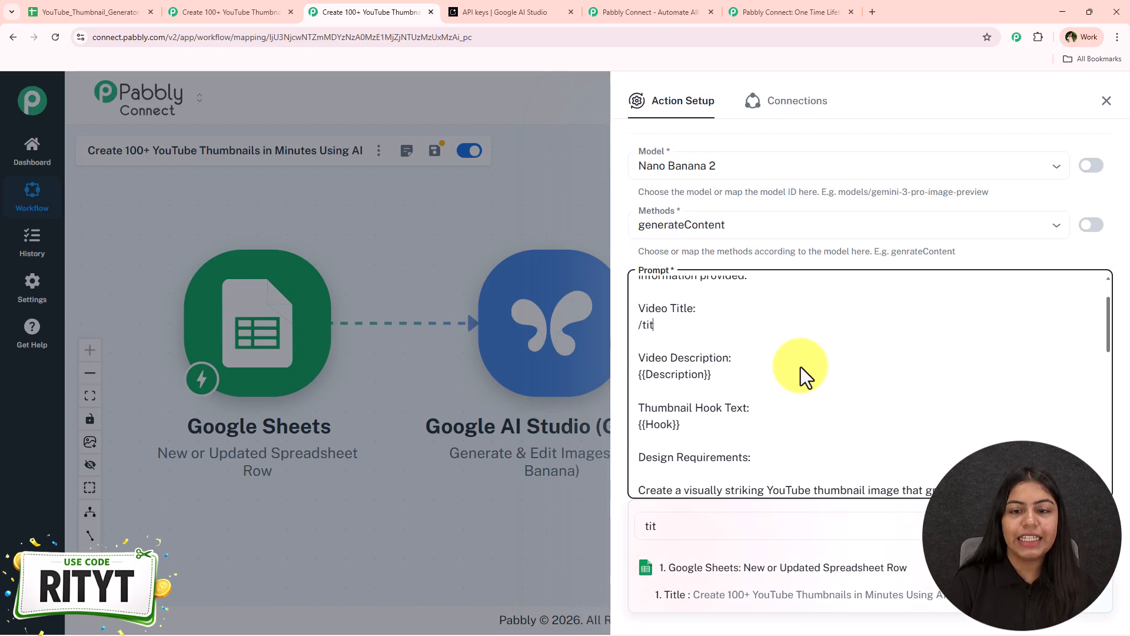
pyautogui.click(818, 596)
# - Replace the {{Description}} placeholder under Video Description with the Description value mapped from the Google Sheets trigger
pyautogui.scroll(-1, 825, 277)
pyautogui.moveTo(711, 321); pyautogui.dragTo(631, 327)
pyautogui.write('/des')
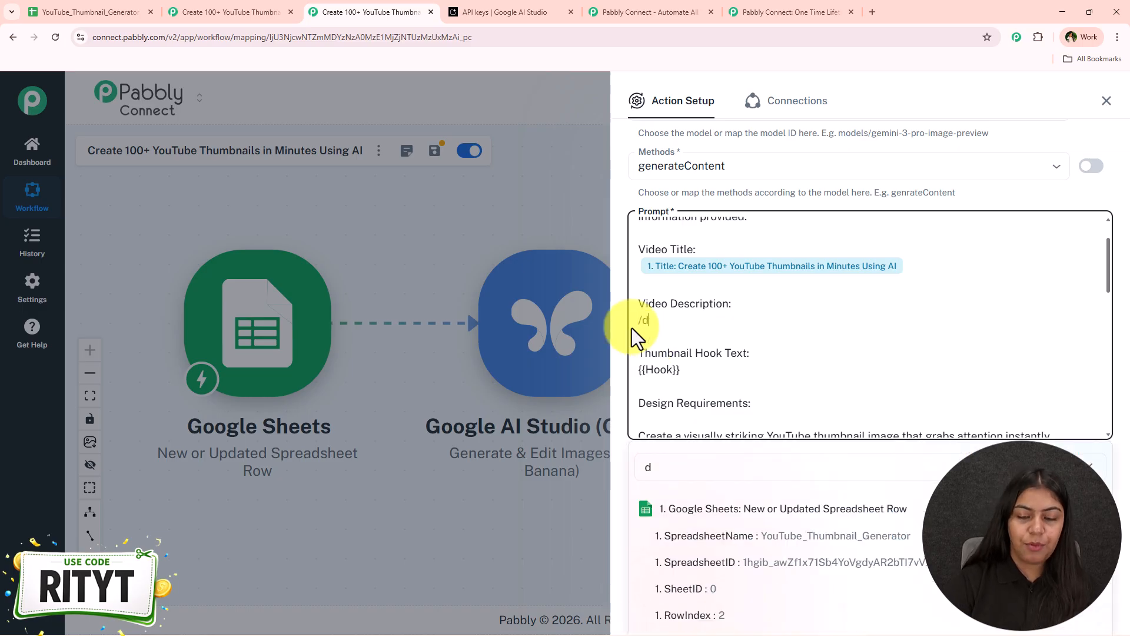
pyautogui.click(757, 537)
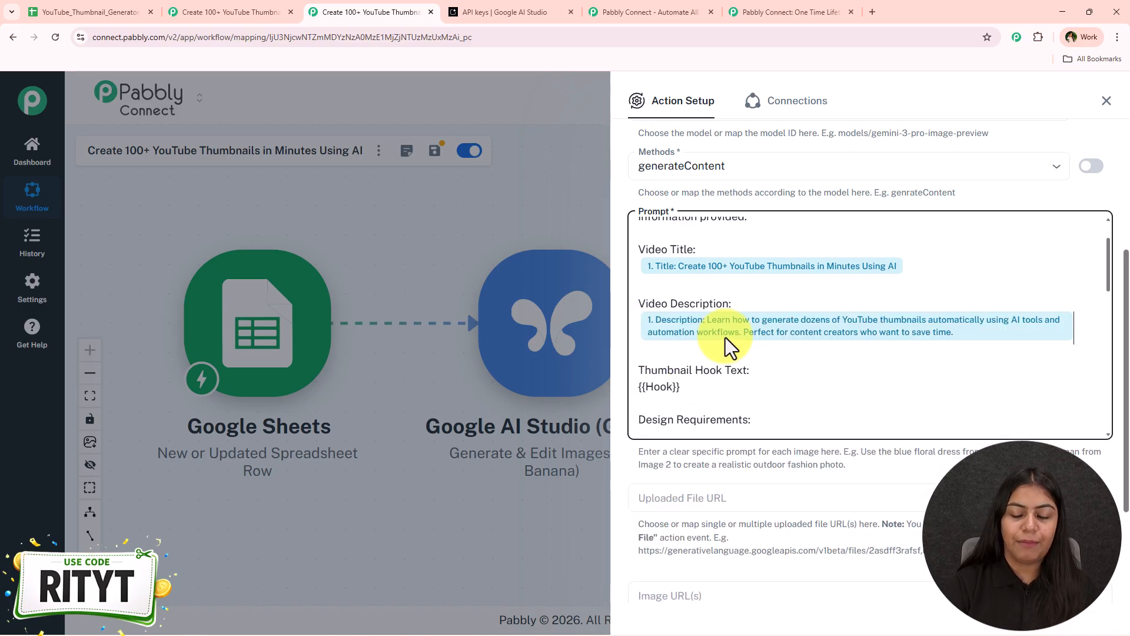
# - Replace the {{Hook}} placeholder under Thumbnail Hook Text with the Hook value mapped from the Google Sheets trigger
pyautogui.scroll(-1, 724, 338)
pyautogui.moveTo(683, 328); pyautogui.dragTo(629, 333)
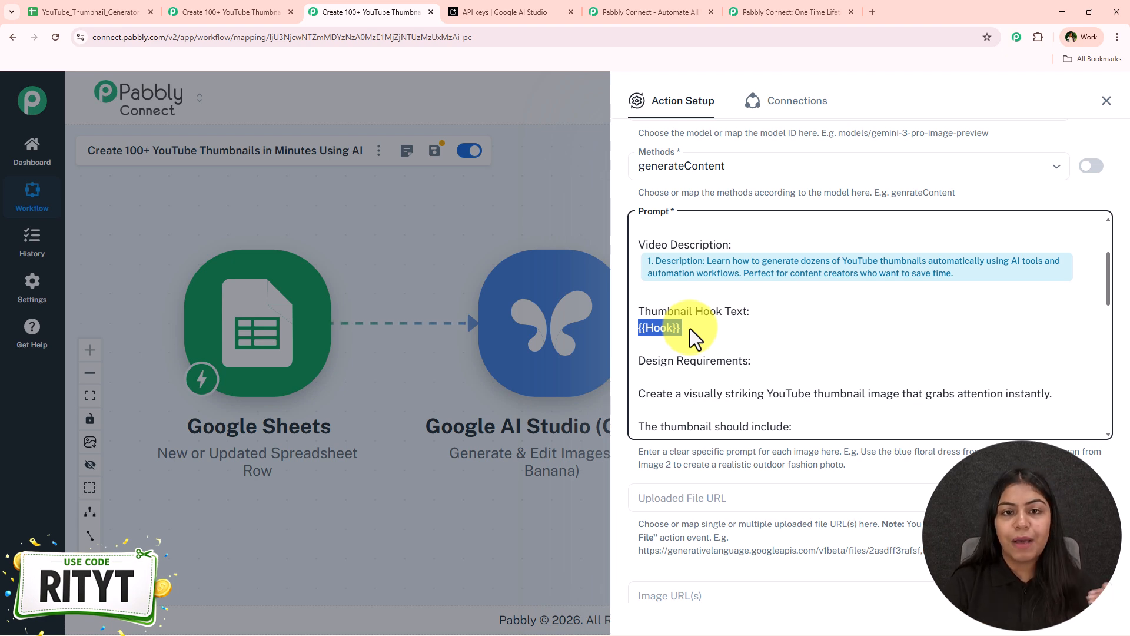
pyautogui.write('/hoo')
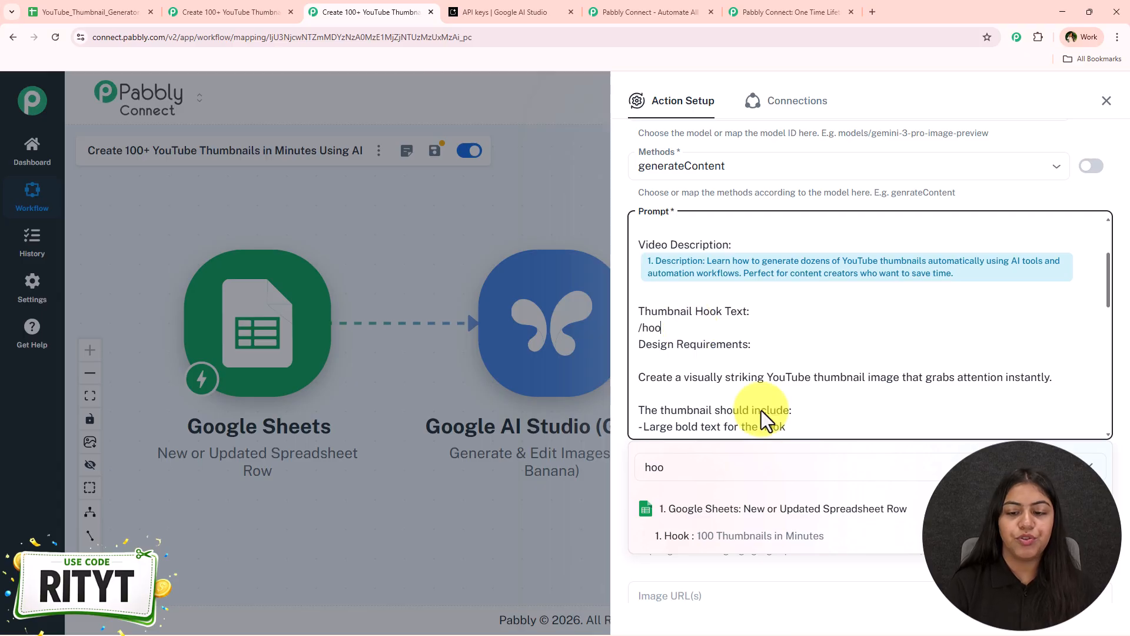
pyautogui.click(765, 537)
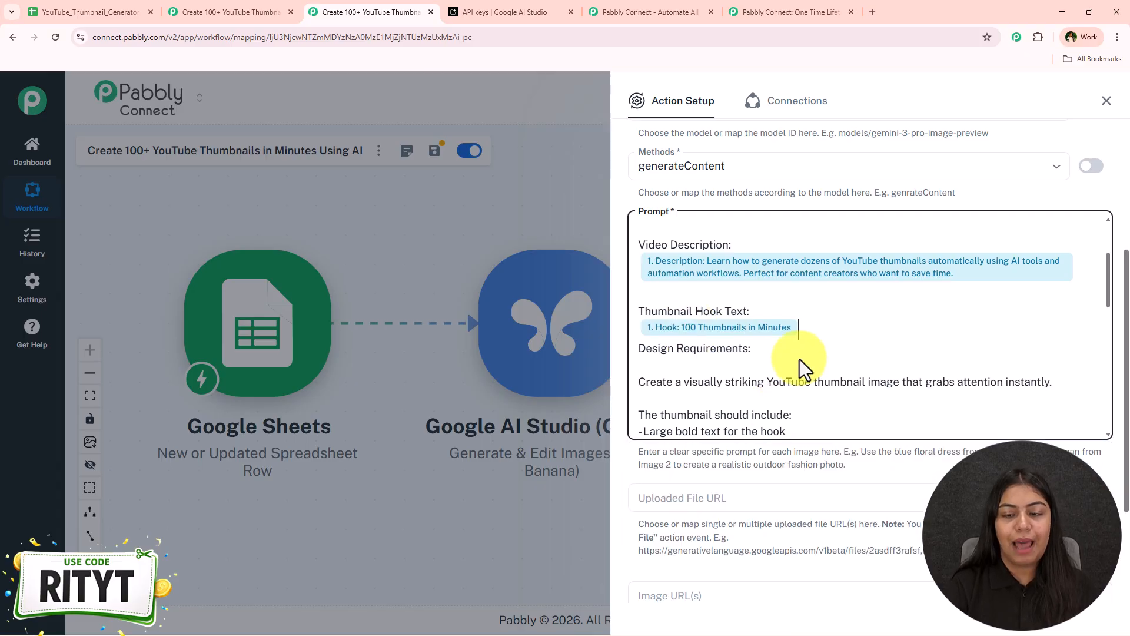
pyautogui.scroll(2, 698, 304)
pyautogui.scroll(-8, 744, 290)
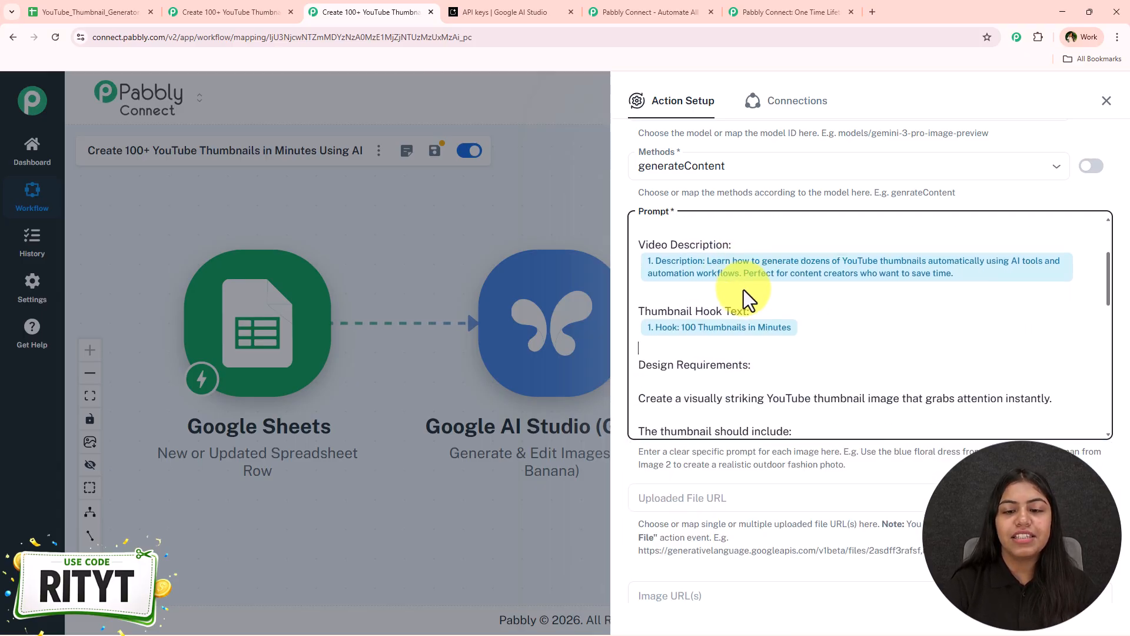
# - Save the Google AI Studio action and send a test request, leaving Uploaded File URL and Image URL(s) empty and the response format Simple
pyautogui.scroll(-6, 729, 346)
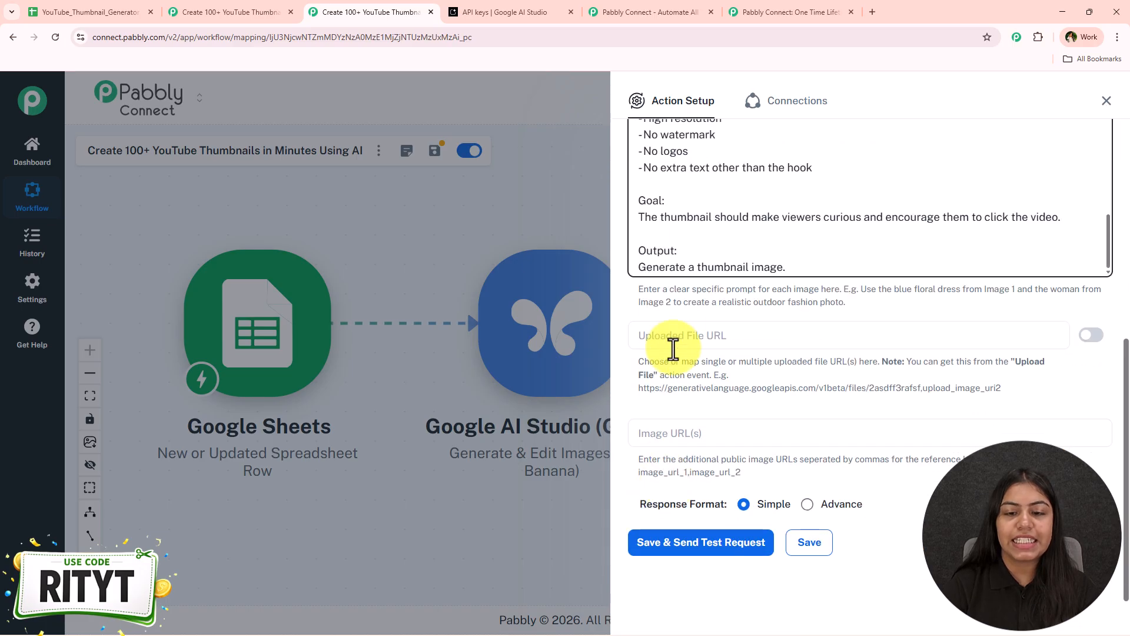
pyautogui.click(677, 333)
pyautogui.click(783, 406)
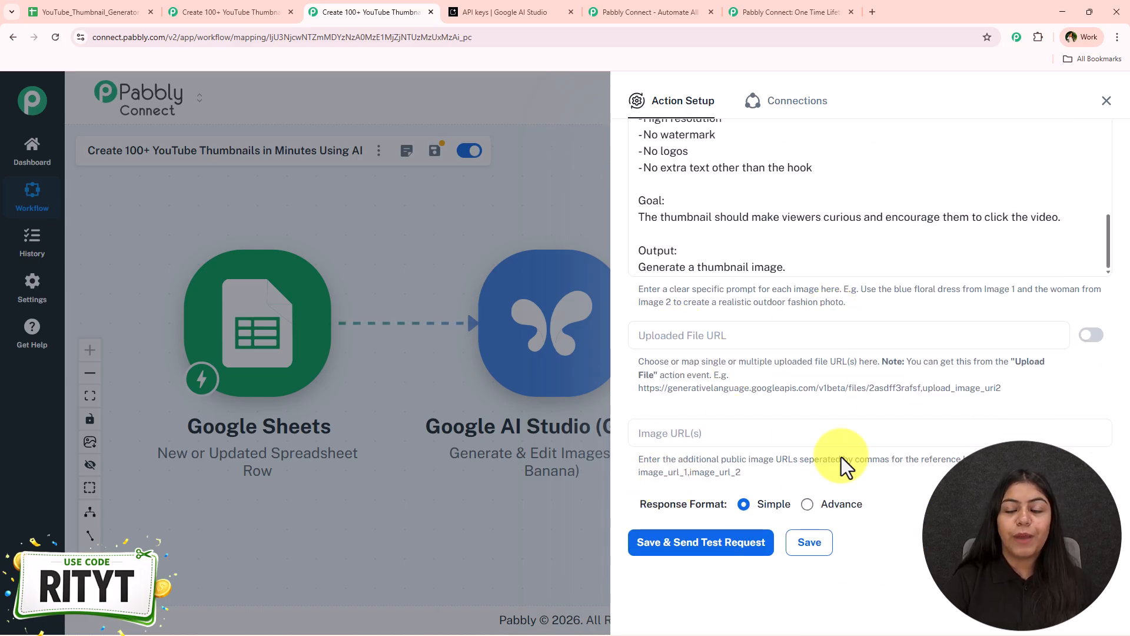
pyautogui.click(810, 346)
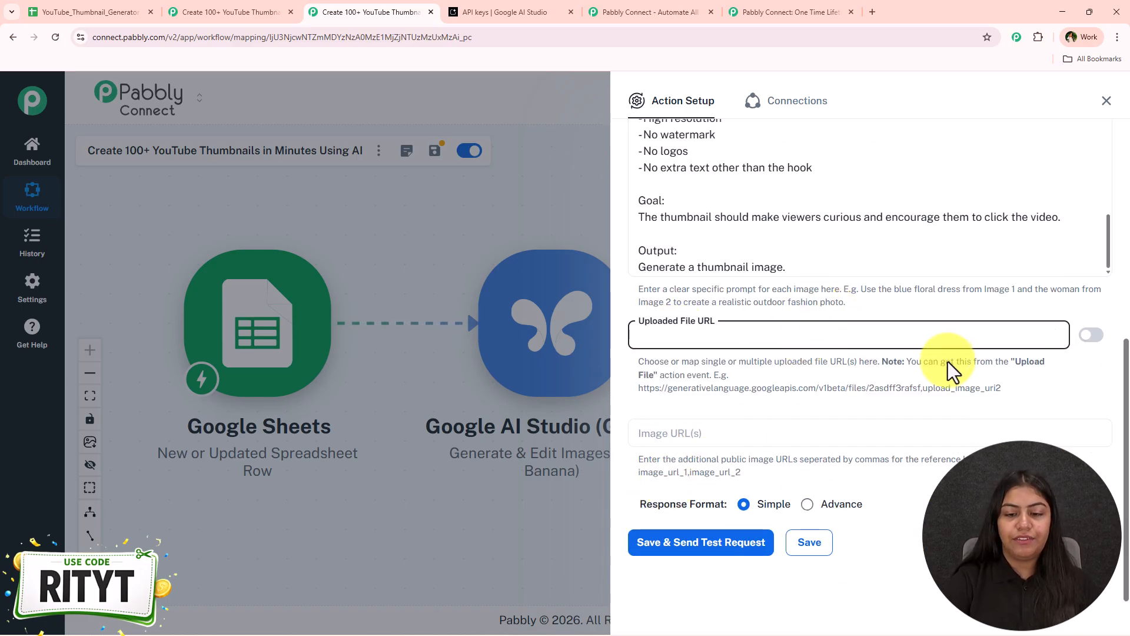
pyautogui.press('Tab')
pyautogui.click(942, 471)
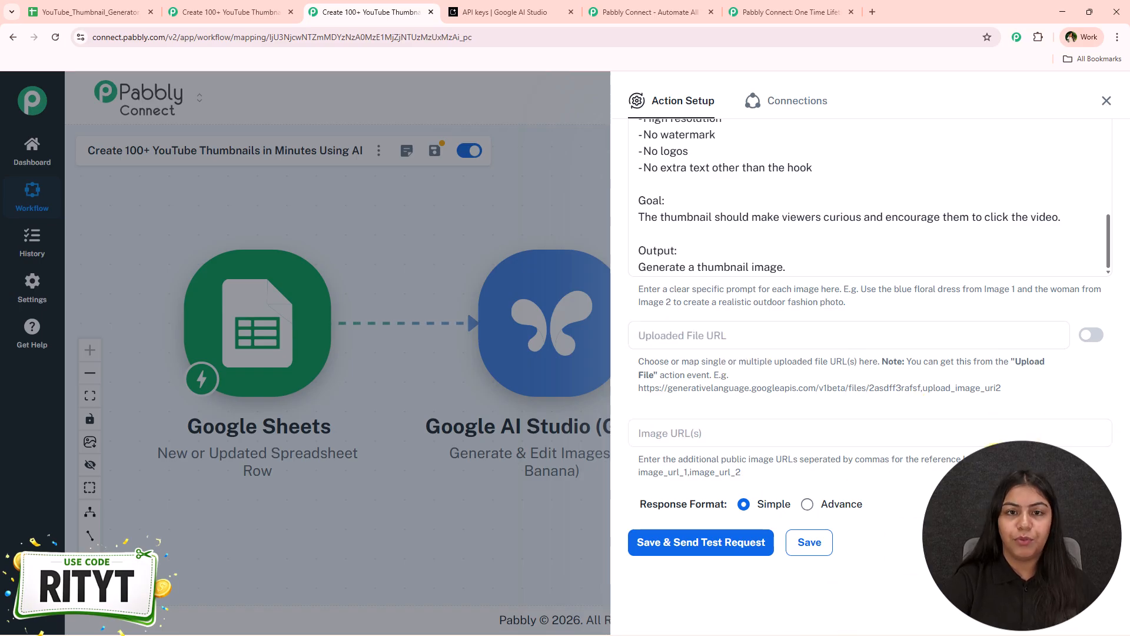
pyautogui.click(724, 550)
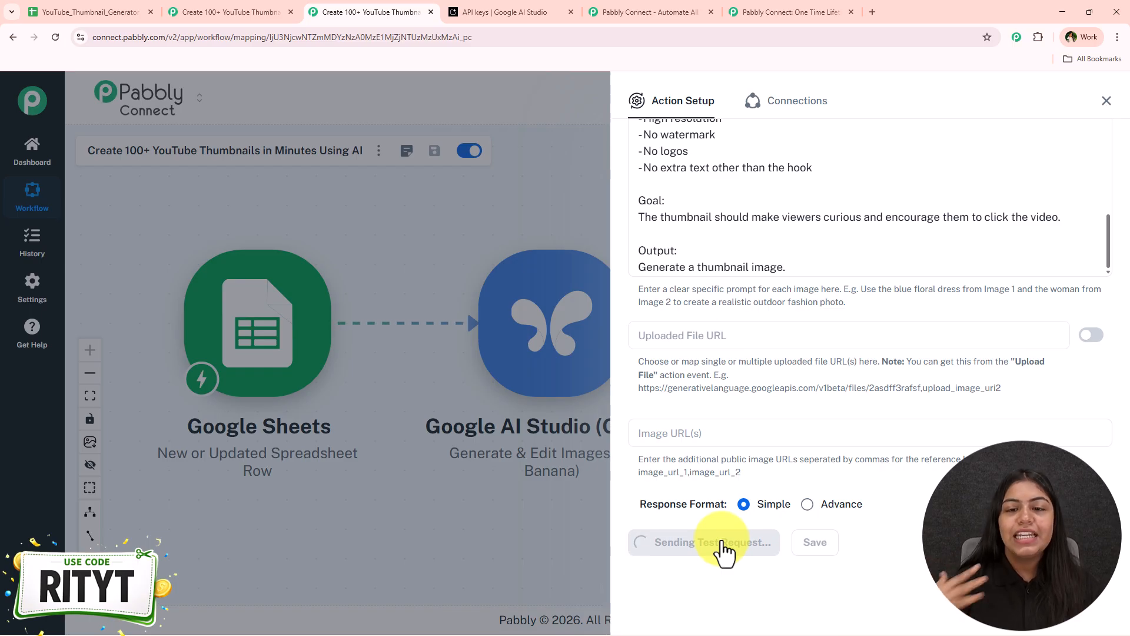
pyautogui.scroll(3, 870, 328)
pyautogui.scroll(10, 762, 377)
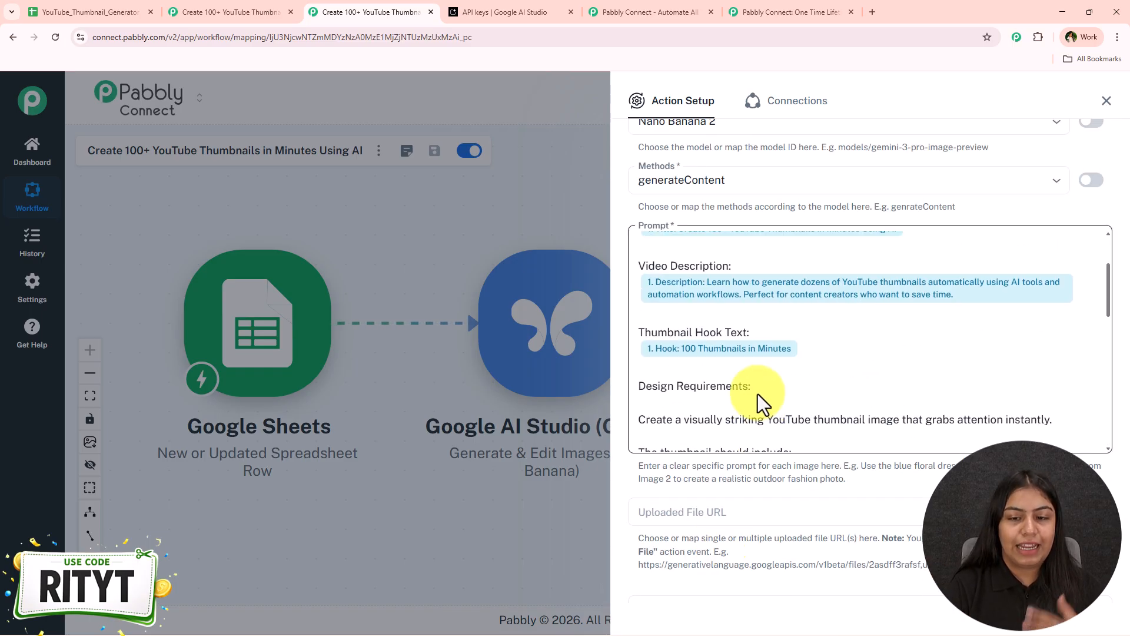
pyautogui.scroll(-5, 728, 363)
pyautogui.scroll(-5, 662, 505)
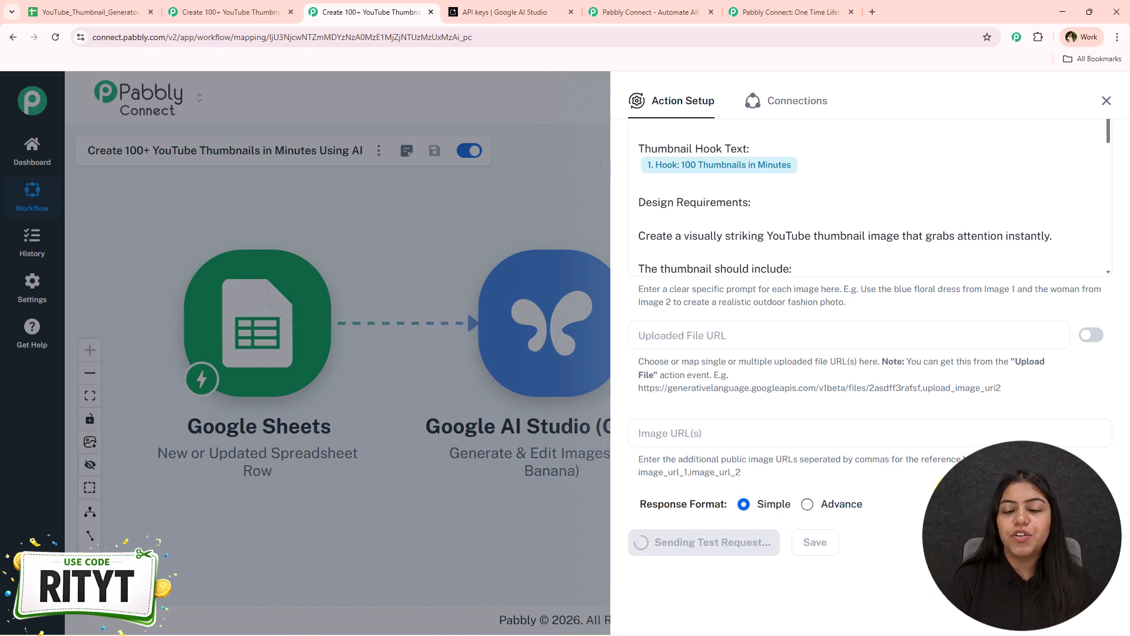
# - Copy the fileURL value from the Google AI Studio response and open it in a new browser tab to view the generated thumbnail
pyautogui.scroll(-8, 960, 458)
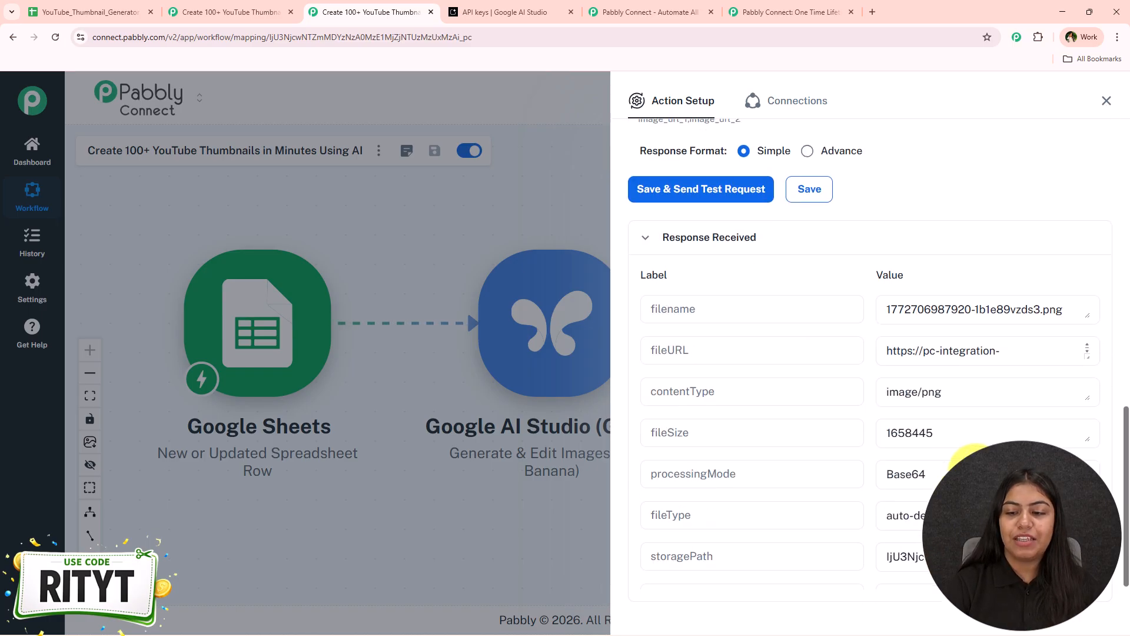
pyautogui.scroll(-3, 810, 436)
pyautogui.scroll(3, 810, 436)
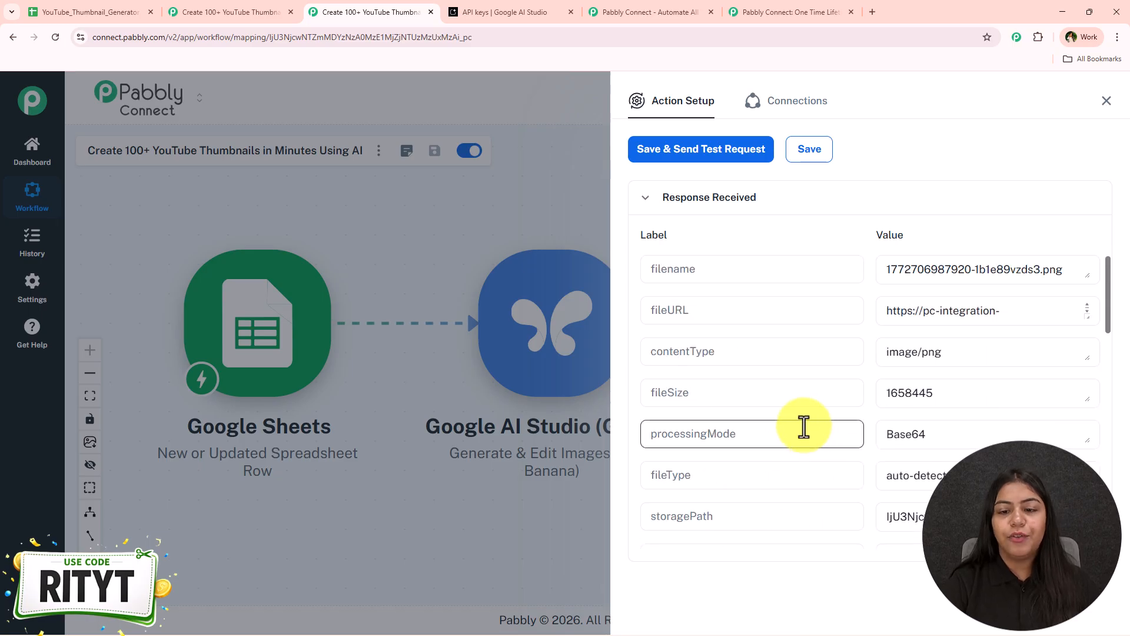
pyautogui.moveTo(1087, 317); pyautogui.dragTo(1087, 393)
pyautogui.hotkey('ctrl', 'a')
pyautogui.hotkey('ctrl', 'c')
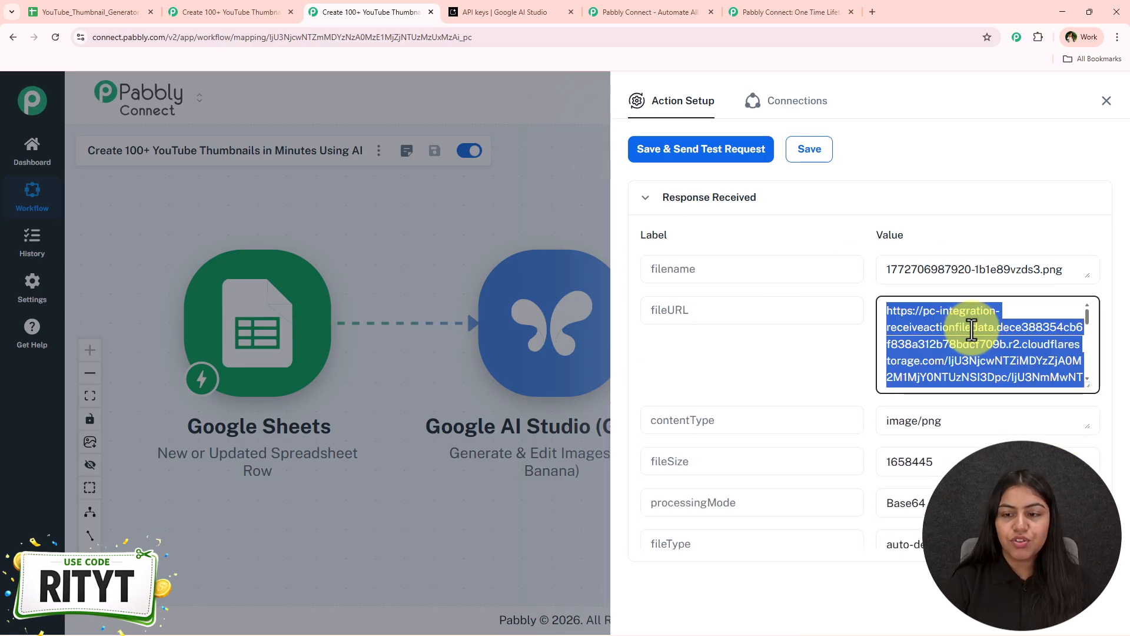
pyautogui.click(873, 11)
pyautogui.hotkey('ctrl', 'v')
pyautogui.press('Return')
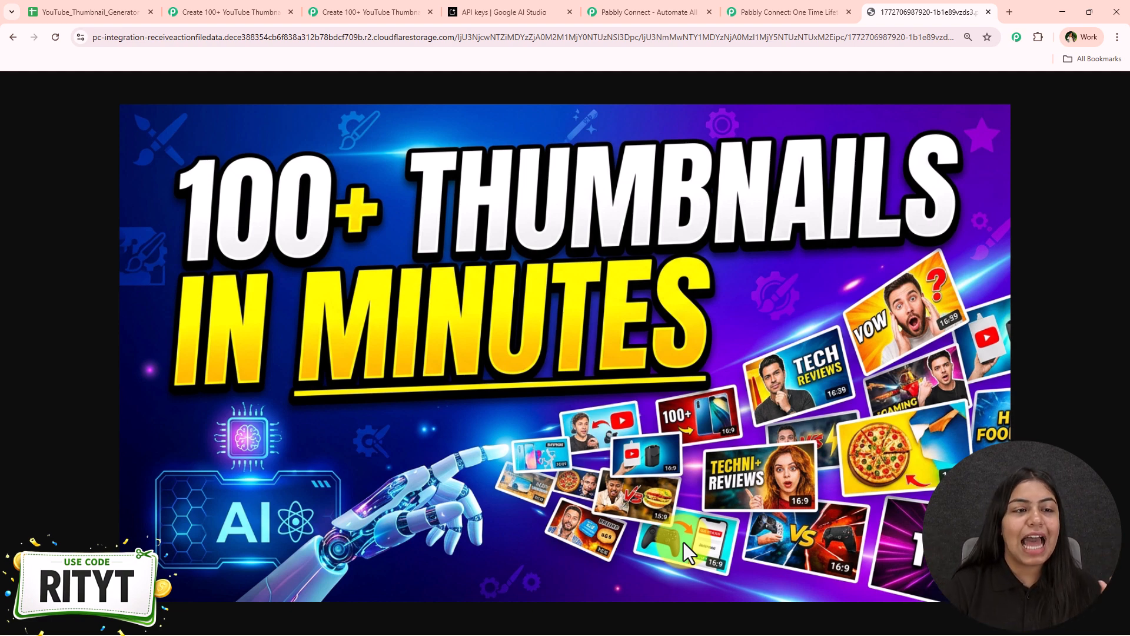
pyautogui.click(353, 11)
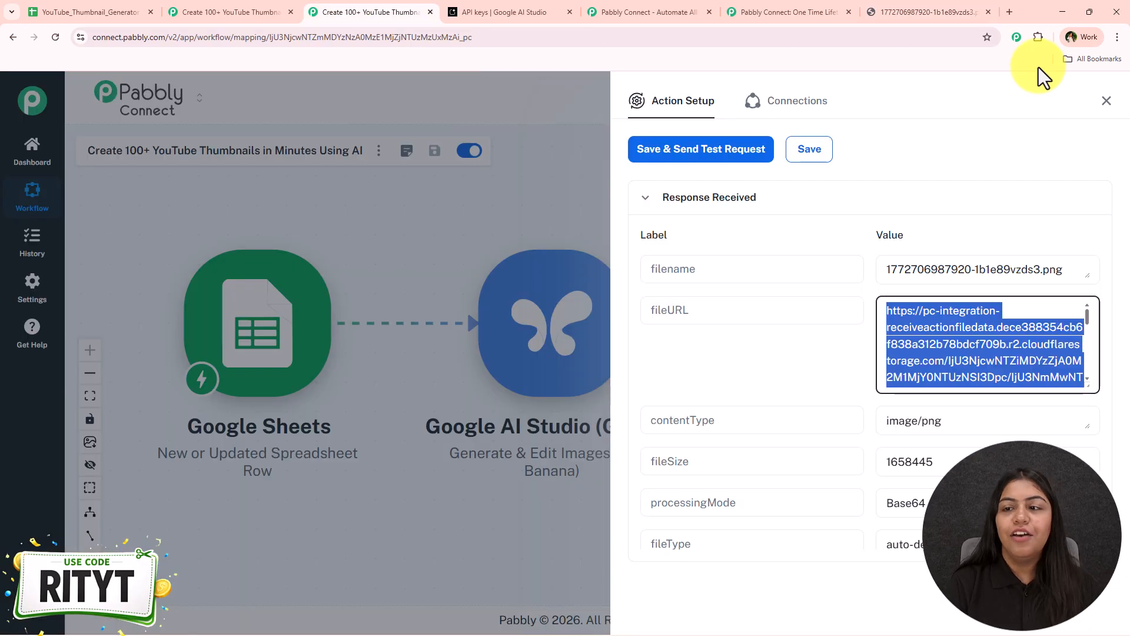
# - Add a Google Sheets action after the Google AI Studio step and set its event to Update Cell Value
pyautogui.click(1100, 112)
pyautogui.moveTo(833, 252); pyautogui.dragTo(654, 233)
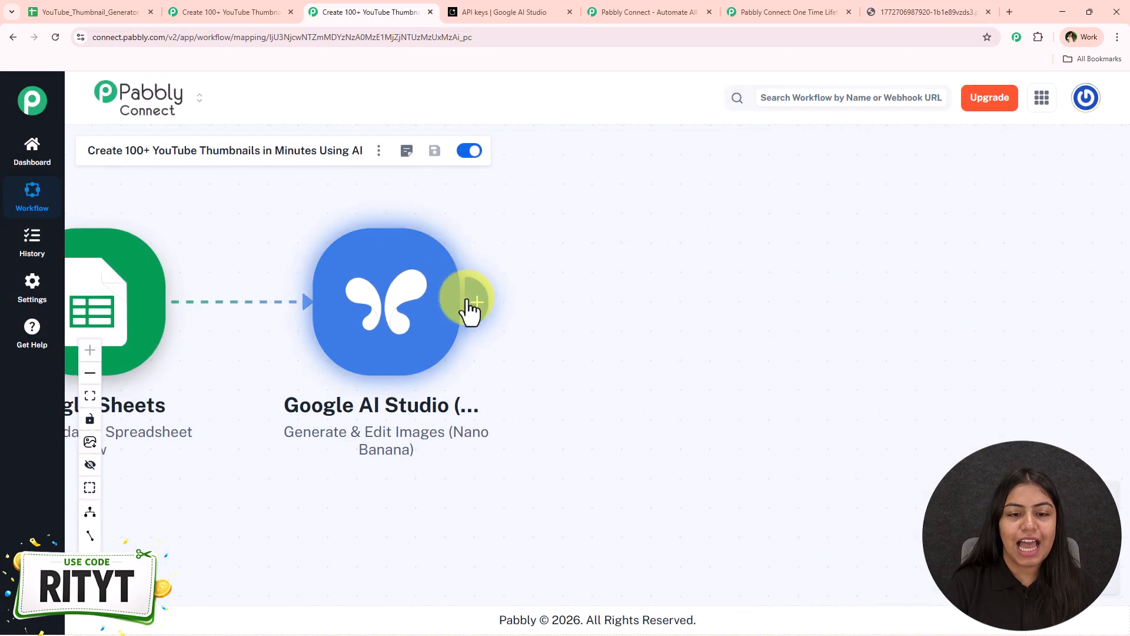
pyautogui.click(471, 306)
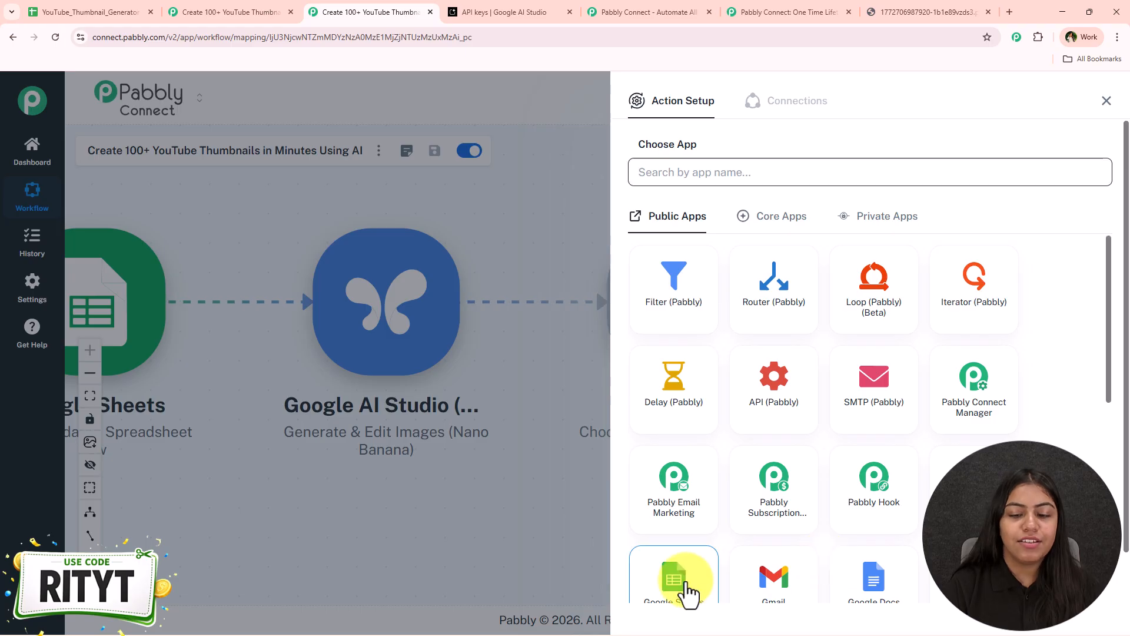
pyautogui.click(688, 588)
pyautogui.click(727, 235)
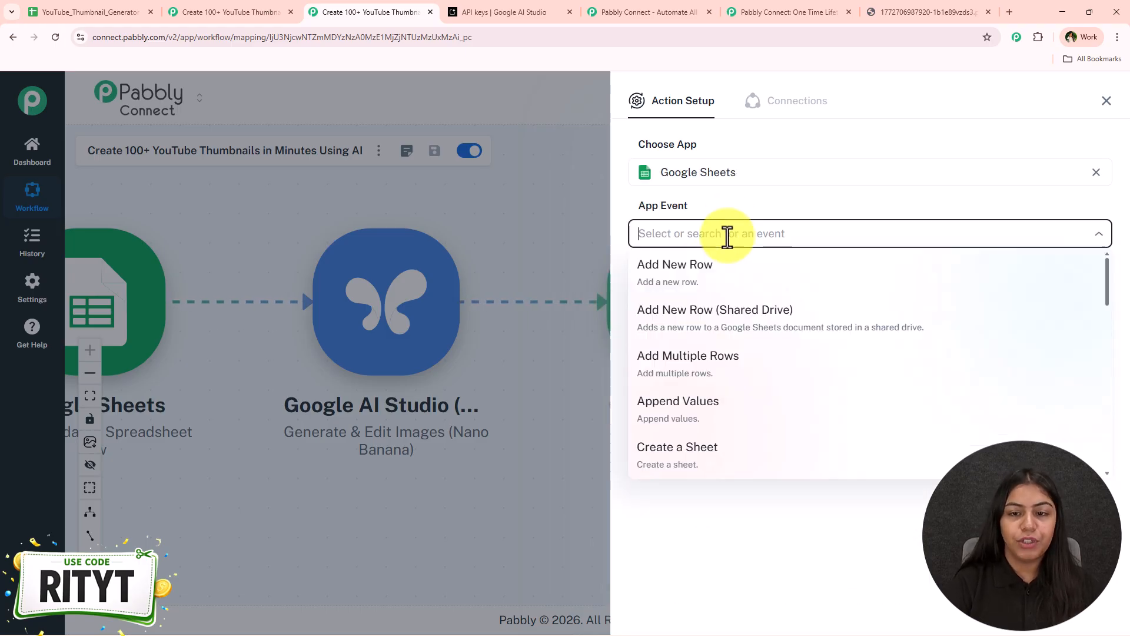
pyautogui.write('up')
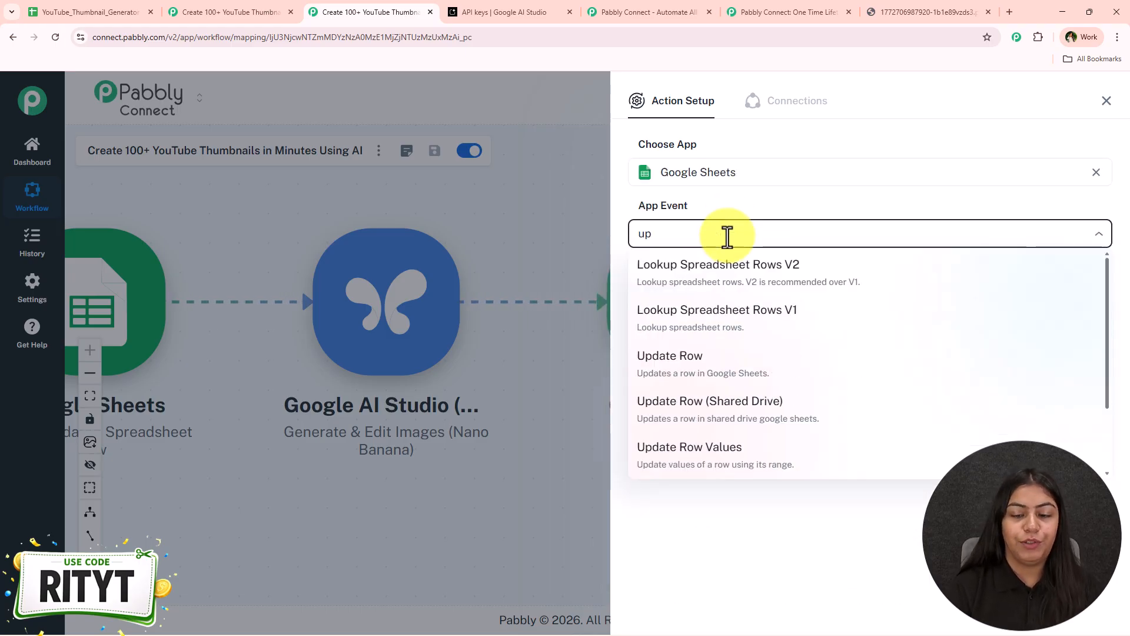
pyautogui.write('dat')
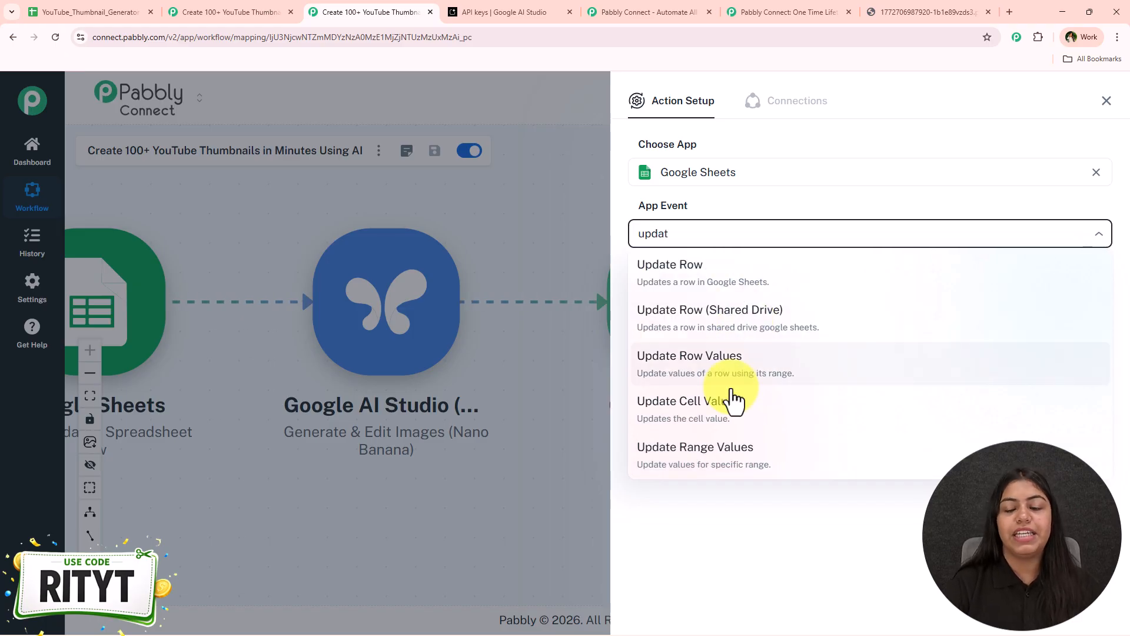
pyautogui.click(730, 402)
# - Connect the action through the existing Google Sheets connection and check the target YouTube_Thumbnail_Generator spreadsheet
pyautogui.click(658, 284)
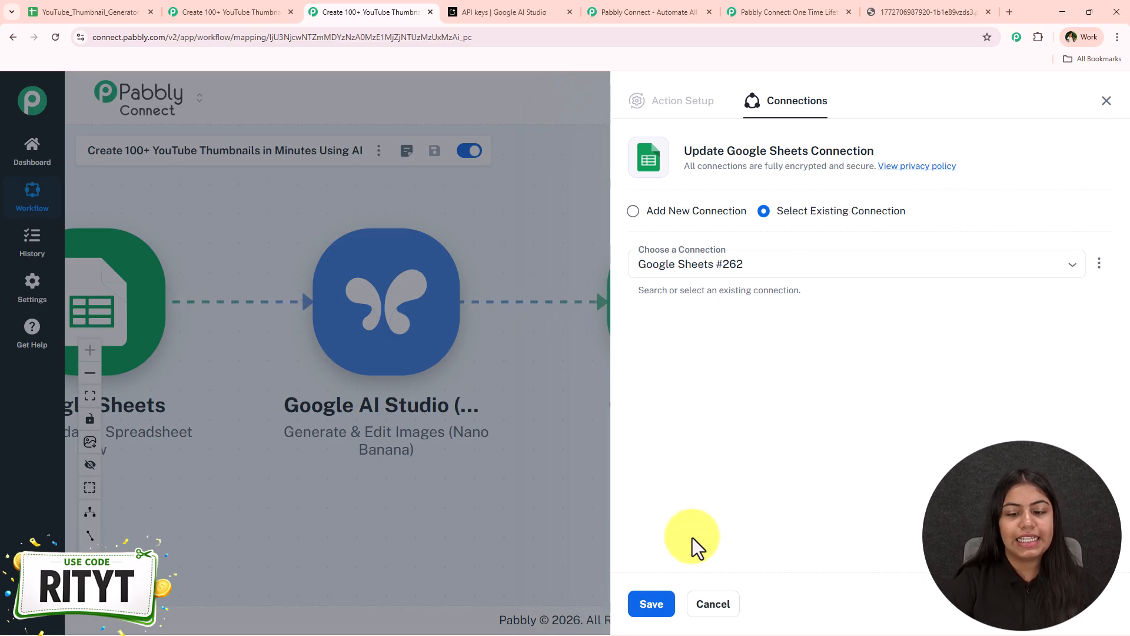
pyautogui.click(653, 604)
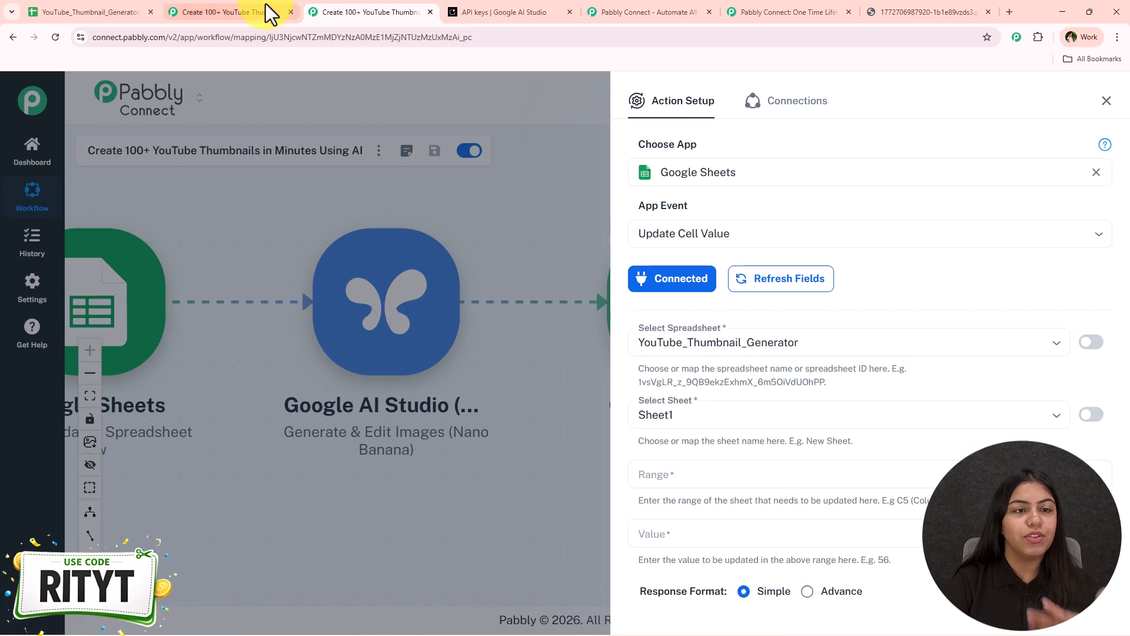
pyautogui.click(119, 3)
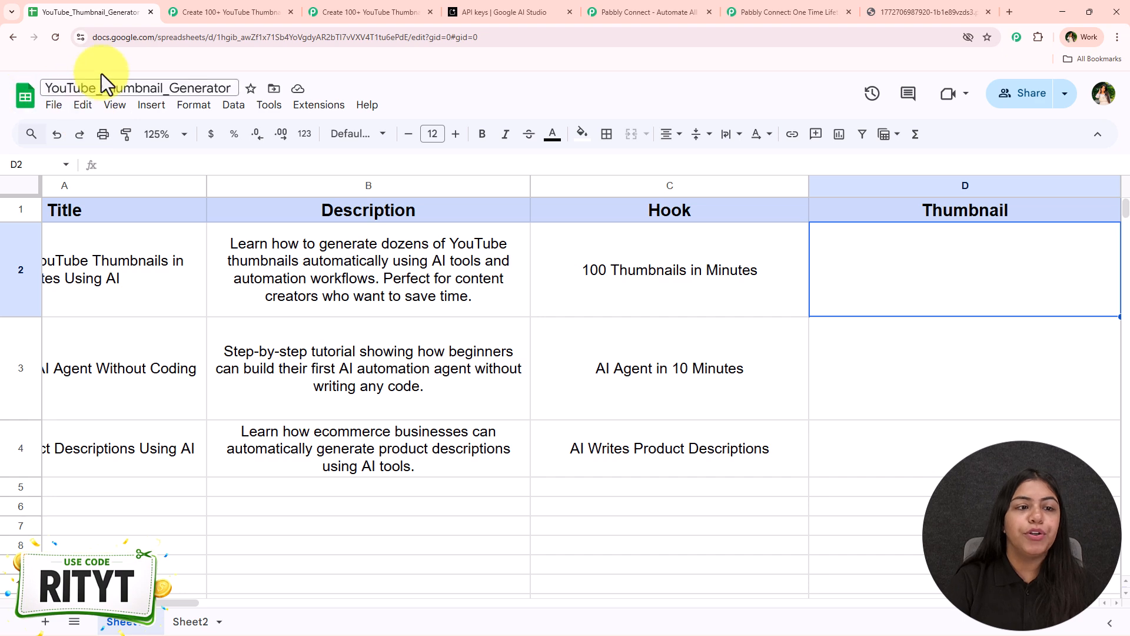
pyautogui.click(365, 3)
# - Look up the Thumbnail column's letter in the spreadsheet and enter D in the action's Range field
pyautogui.scroll(-3, 766, 382)
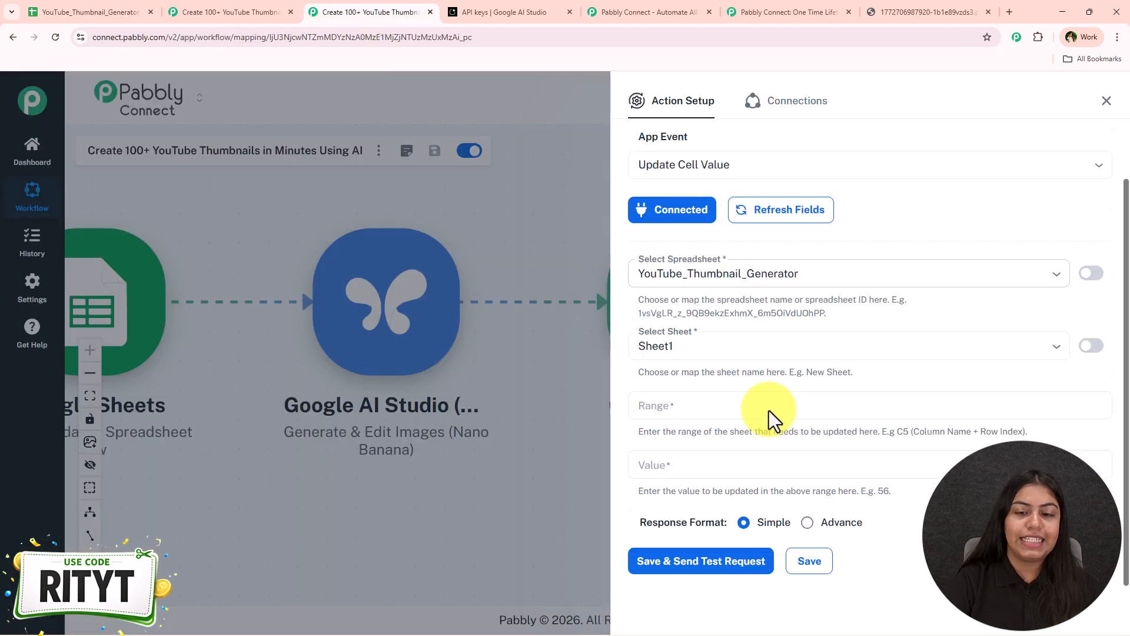
pyautogui.click(832, 387)
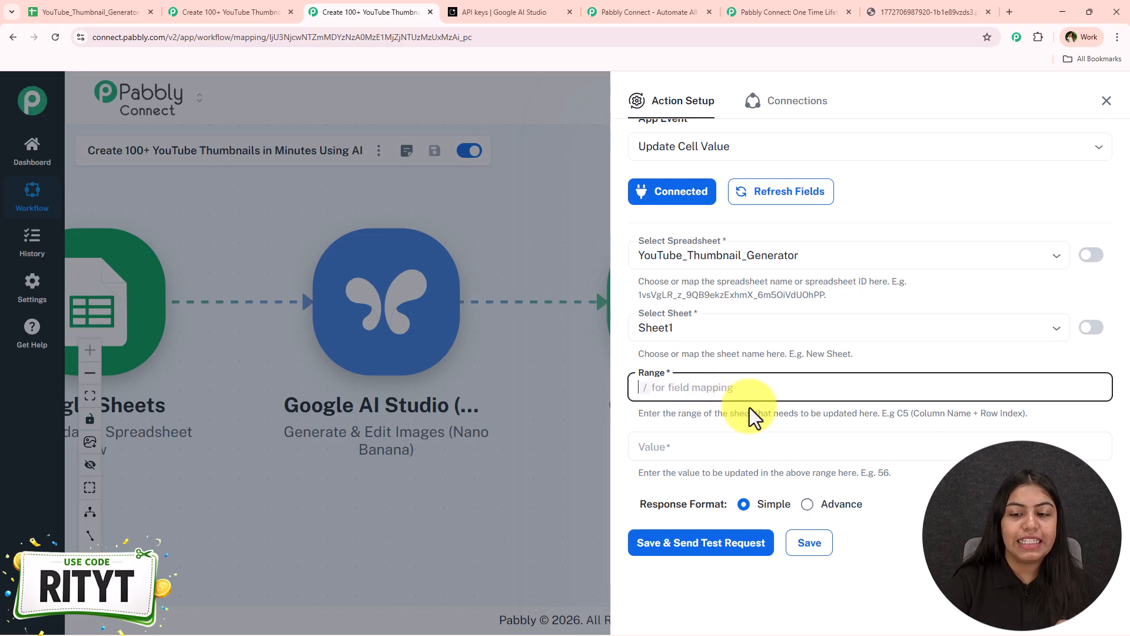
pyautogui.click(85, 12)
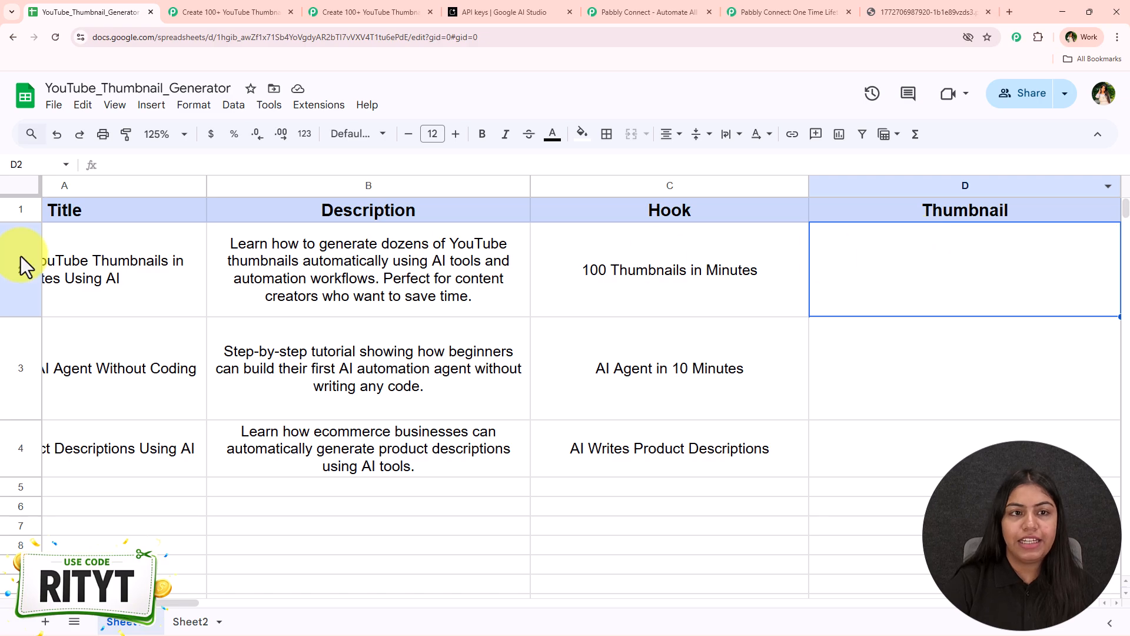
pyautogui.click(321, 12)
pyautogui.write('D2')
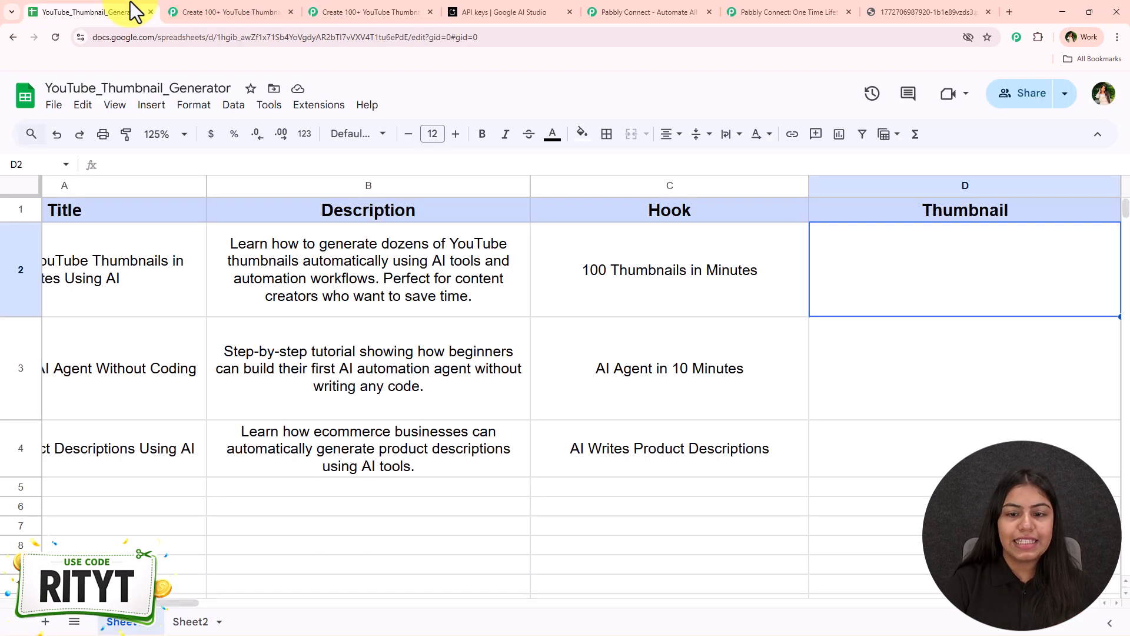
# - Examine the Thumbnail cells across the spreadsheet rows and append the trigger's mapped RowIndex to the D in the Range field
pyautogui.click(131, 11)
pyautogui.click(950, 396)
pyautogui.click(948, 443)
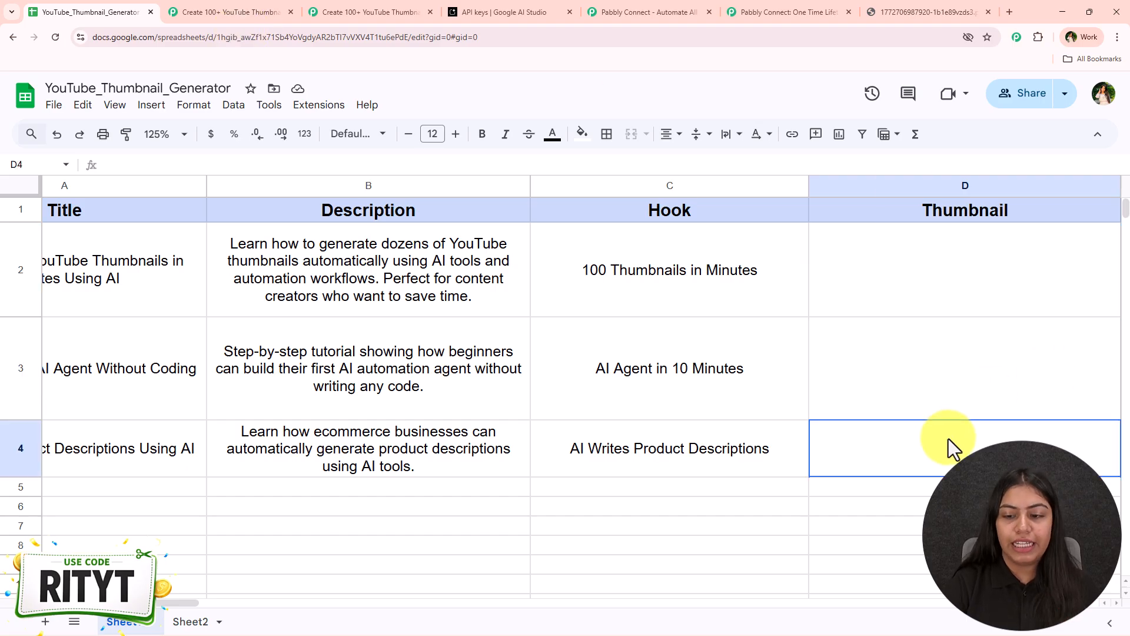
pyautogui.click(911, 489)
pyautogui.click(921, 505)
pyautogui.moveTo(921, 505); pyautogui.dragTo(903, 538)
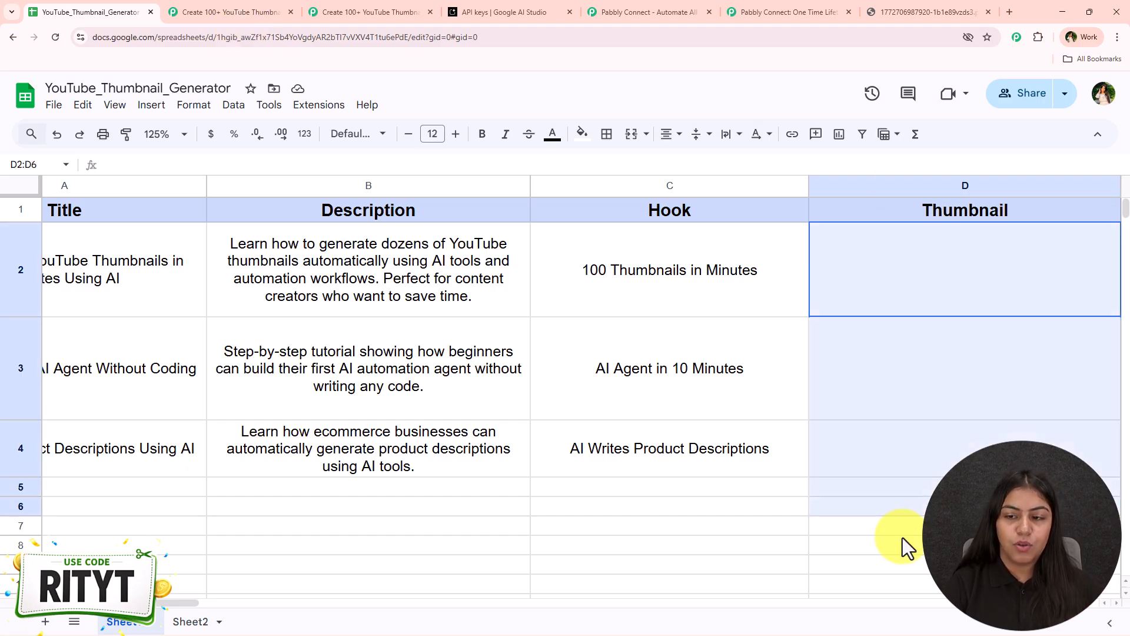
pyautogui.click(375, 13)
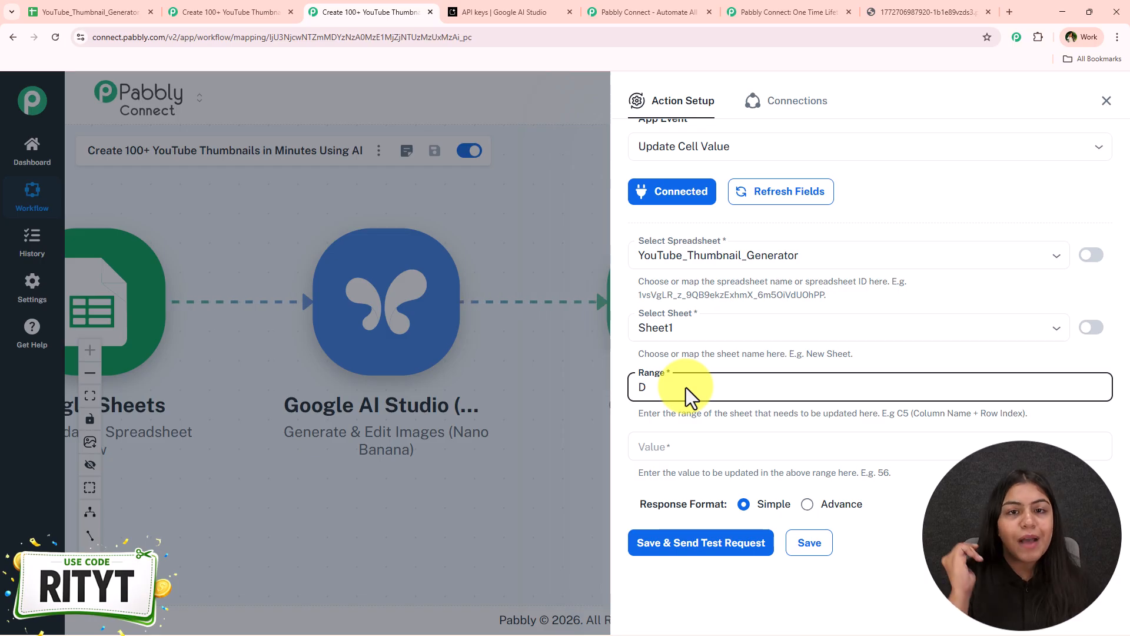
pyautogui.write('/row')
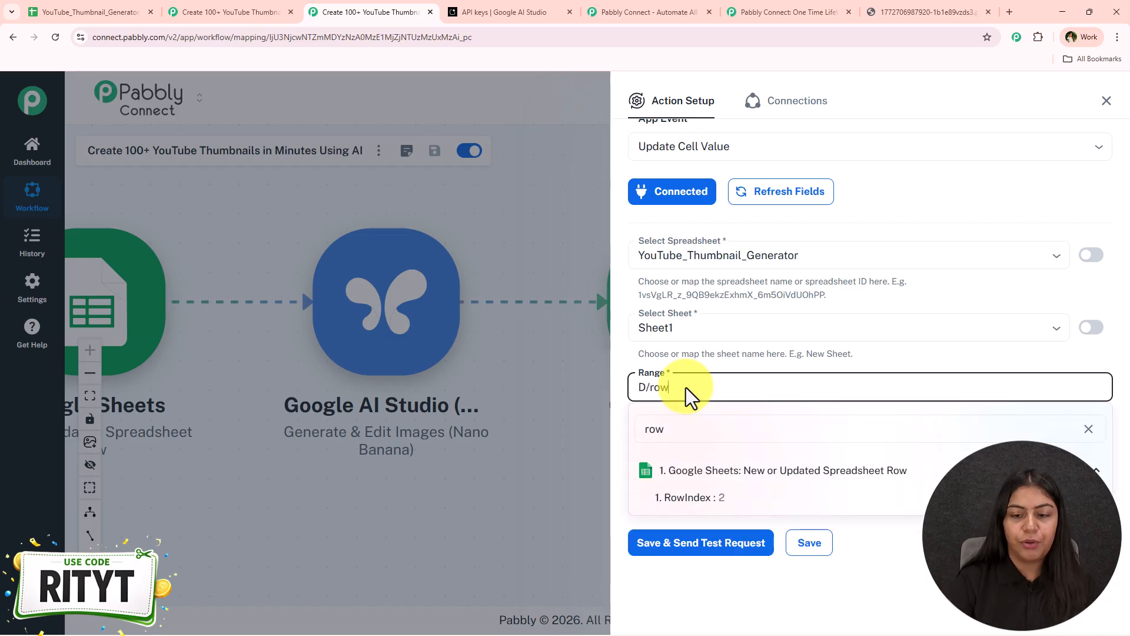
pyautogui.click(739, 497)
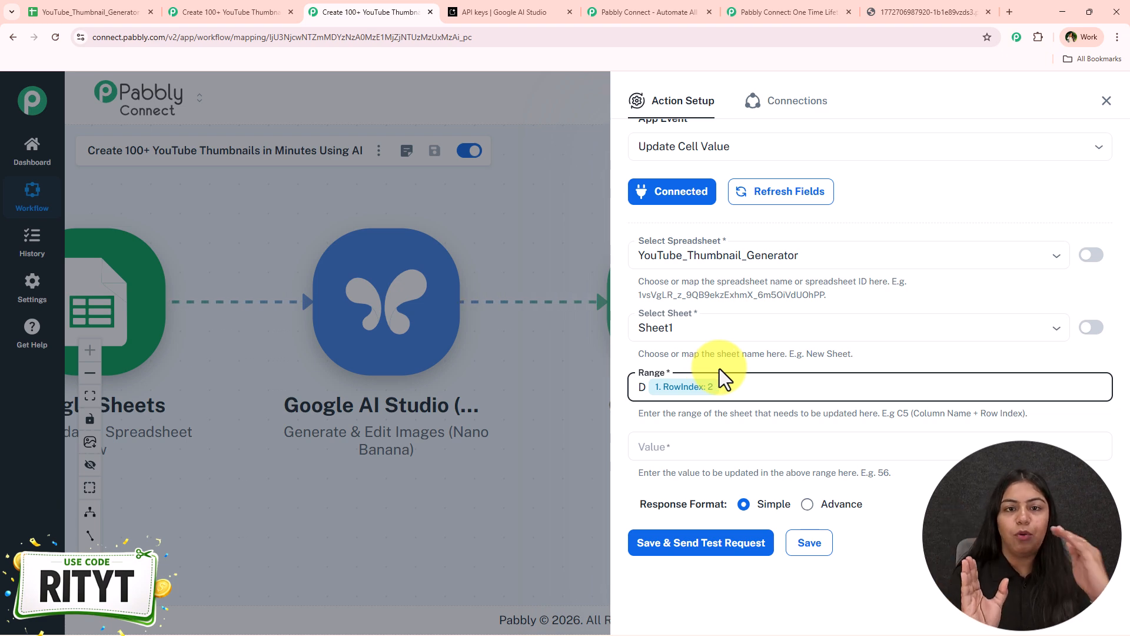
# - Map the Value field of the cell update to the fileURL returned by the Google AI Studio step
pyautogui.click(701, 439)
pyautogui.write('/')
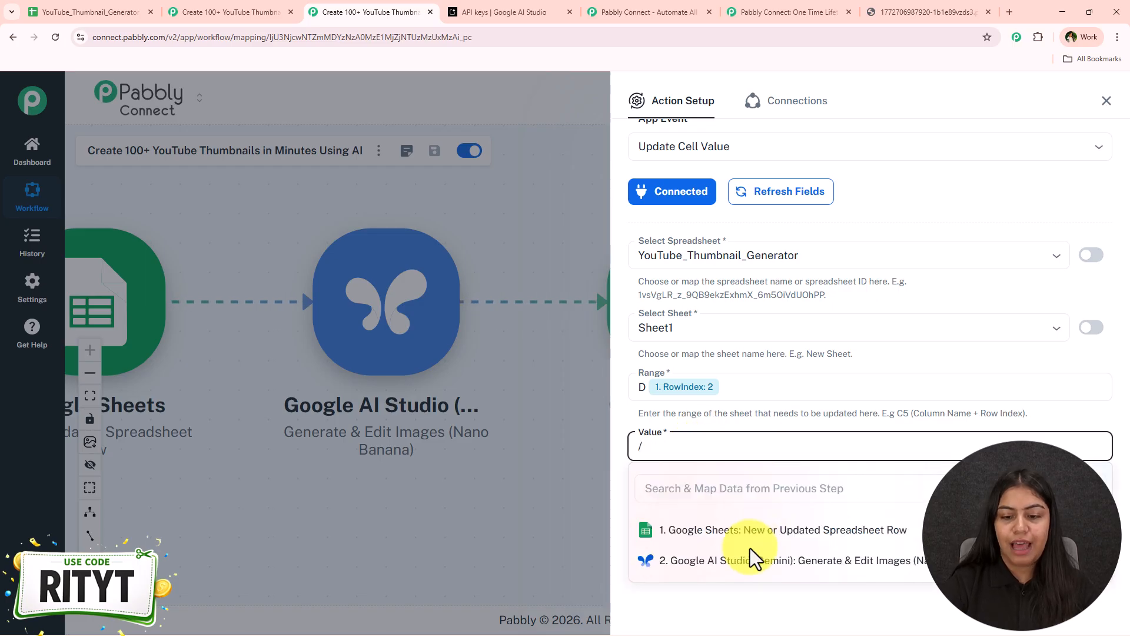
pyautogui.click(747, 559)
pyautogui.click(757, 613)
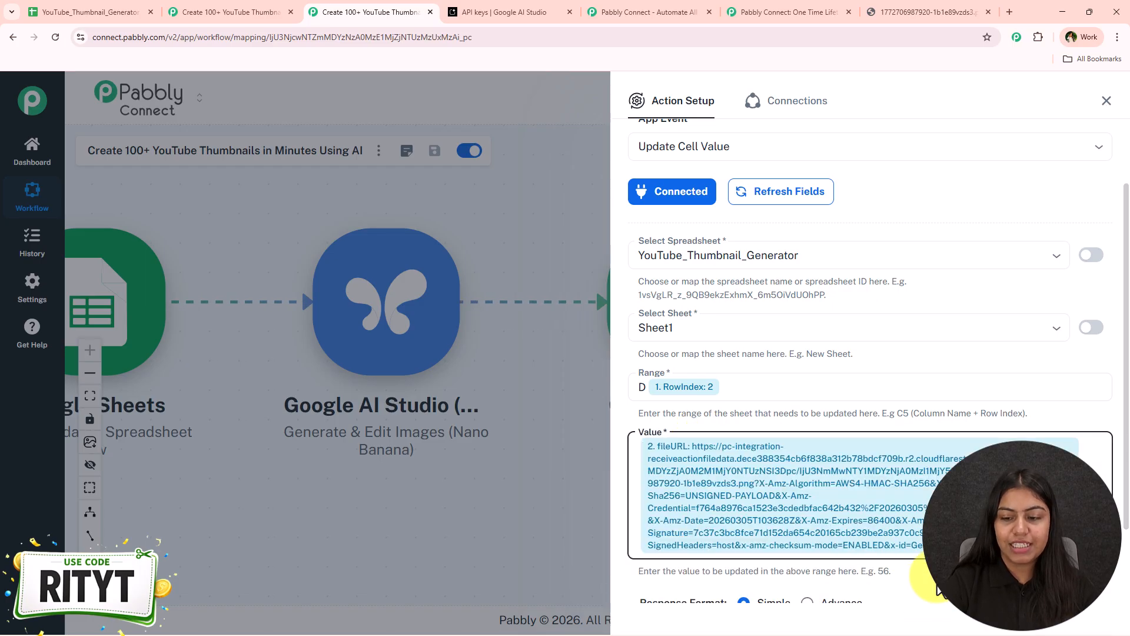
# - Save the Update Cell Value action, send its test request, review the response and close the action setup
pyautogui.scroll(-3, 824, 558)
pyautogui.click(682, 552)
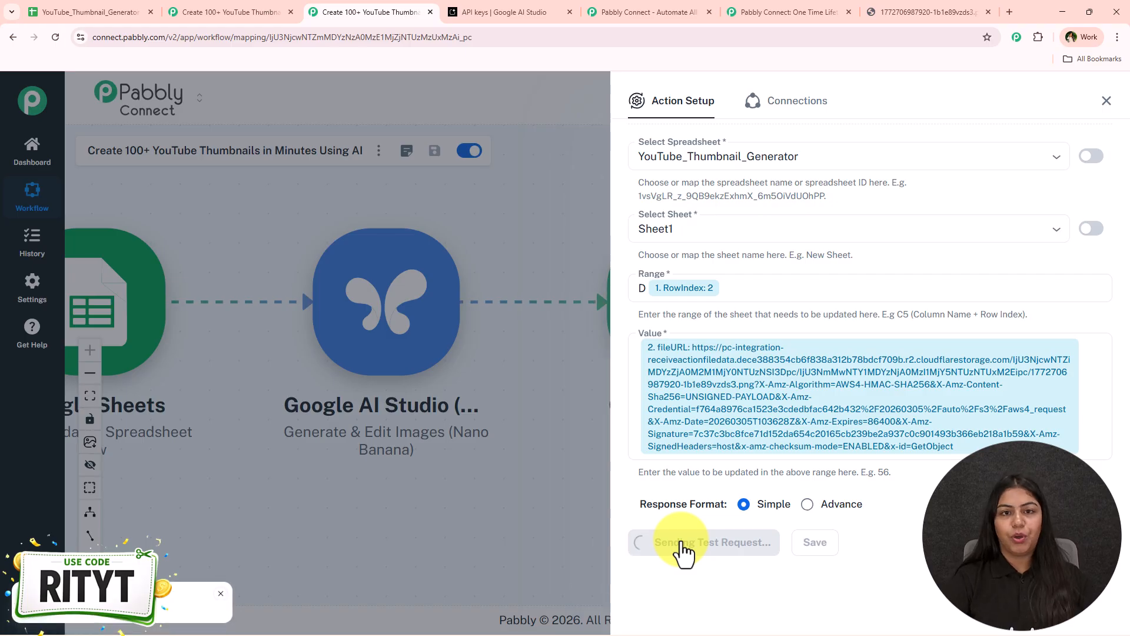
pyautogui.scroll(-5, 740, 444)
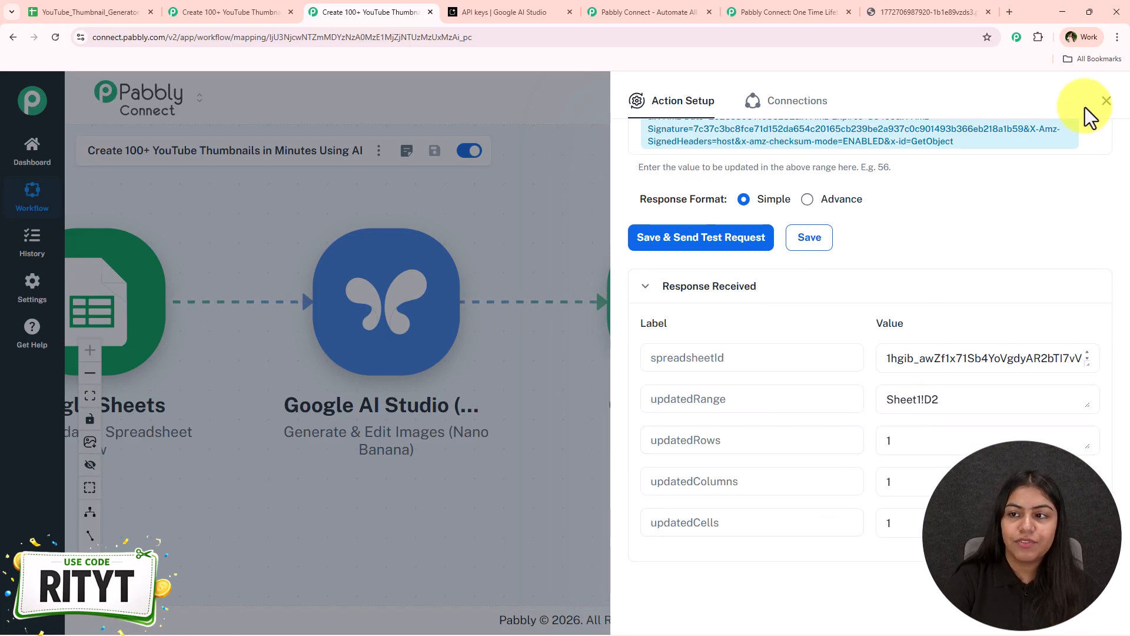
pyautogui.click(1106, 101)
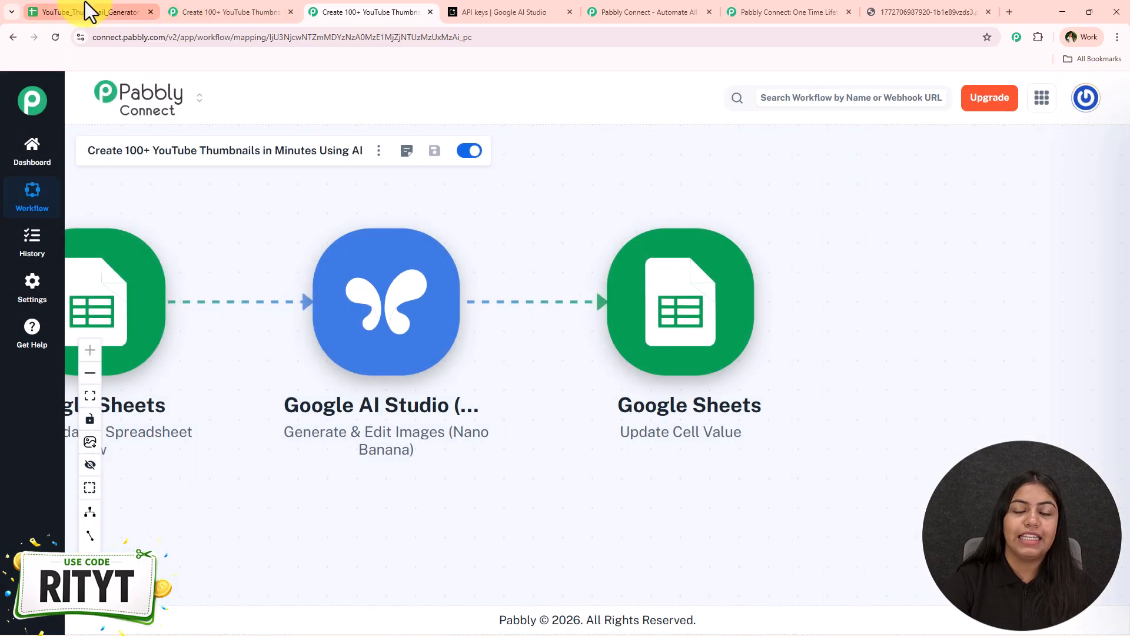
# - Open the image link in row 2's Thumbnail cell to inspect the generated thumbnail, and return to the Pabbly Connect workflow
pyautogui.click(85, 2)
pyautogui.click(873, 287)
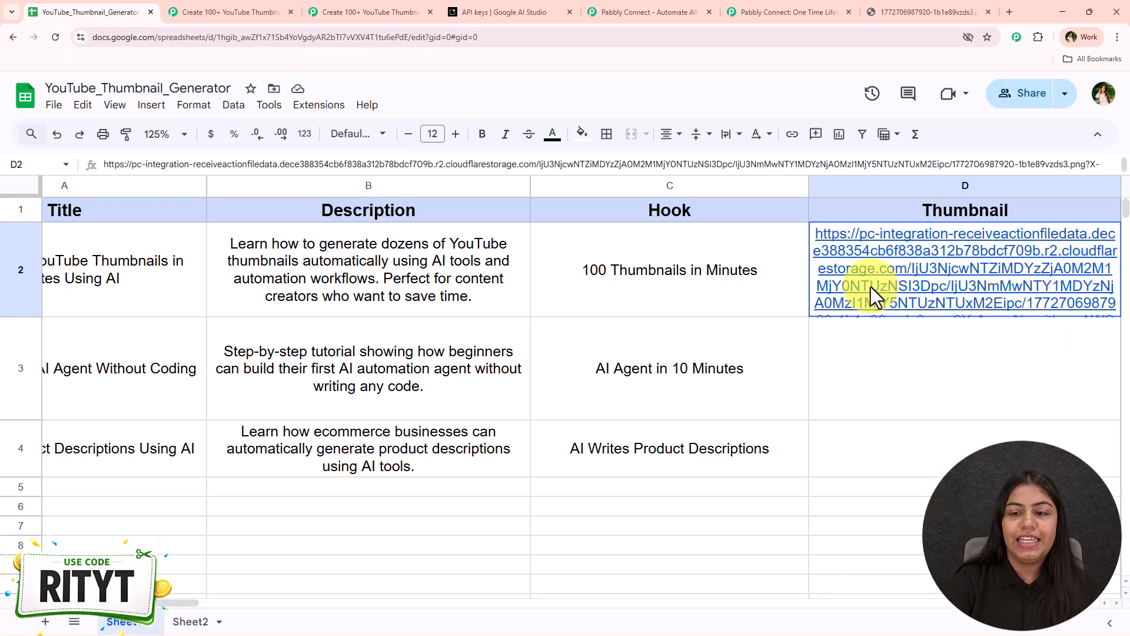
pyautogui.click(888, 341)
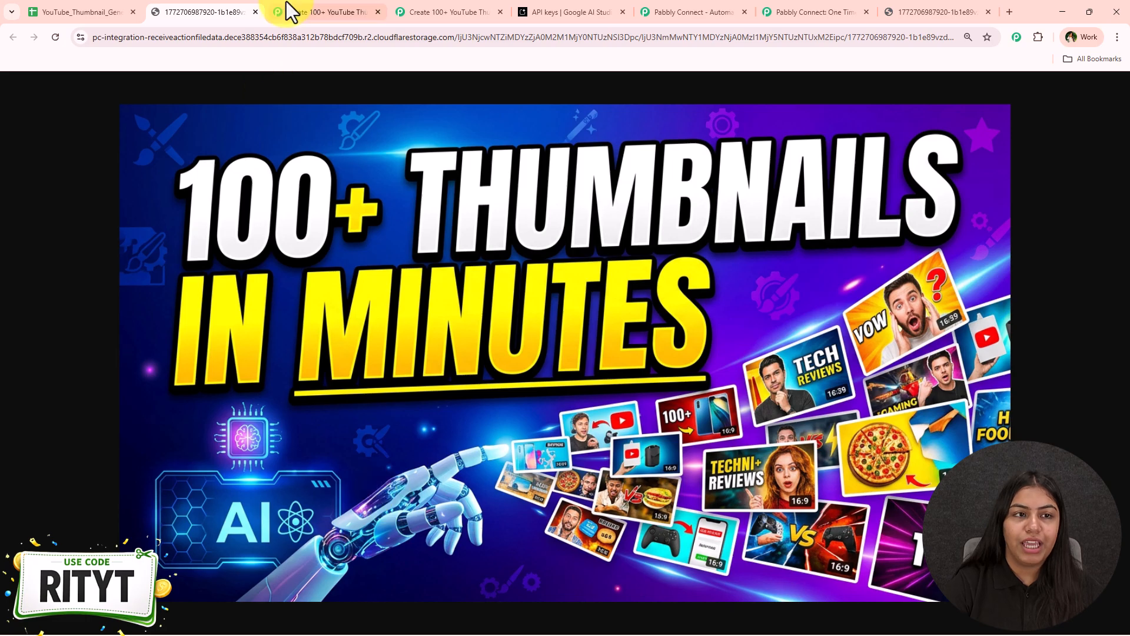
pyautogui.click(255, 14)
pyautogui.click(361, 8)
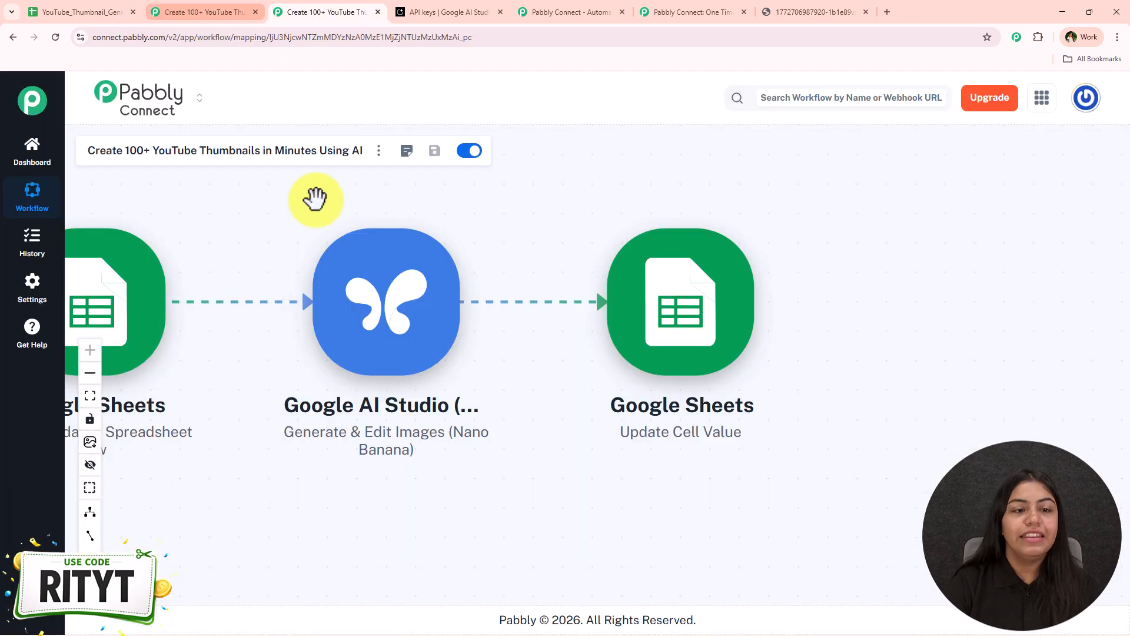
pyautogui.moveTo(313, 187); pyautogui.dragTo(673, 220)
# - Check in the YouTube_Thumbnail_Generator spreadsheet that Send On Event is enabled for Pabbly Connect Webhooks
pyautogui.click(123, 9)
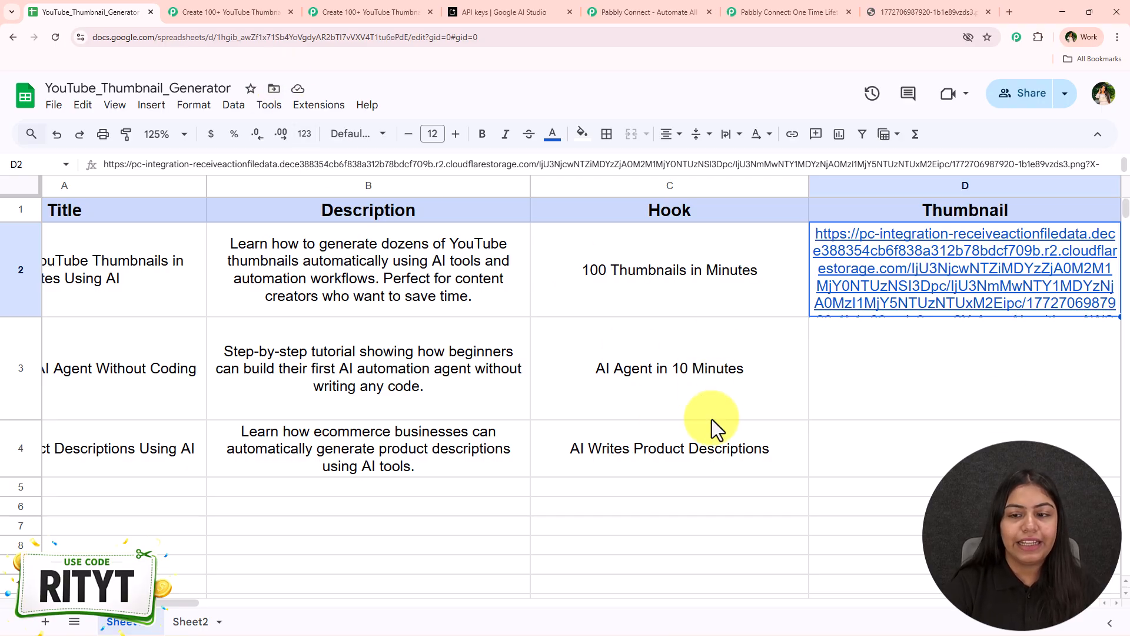
pyautogui.click(870, 361)
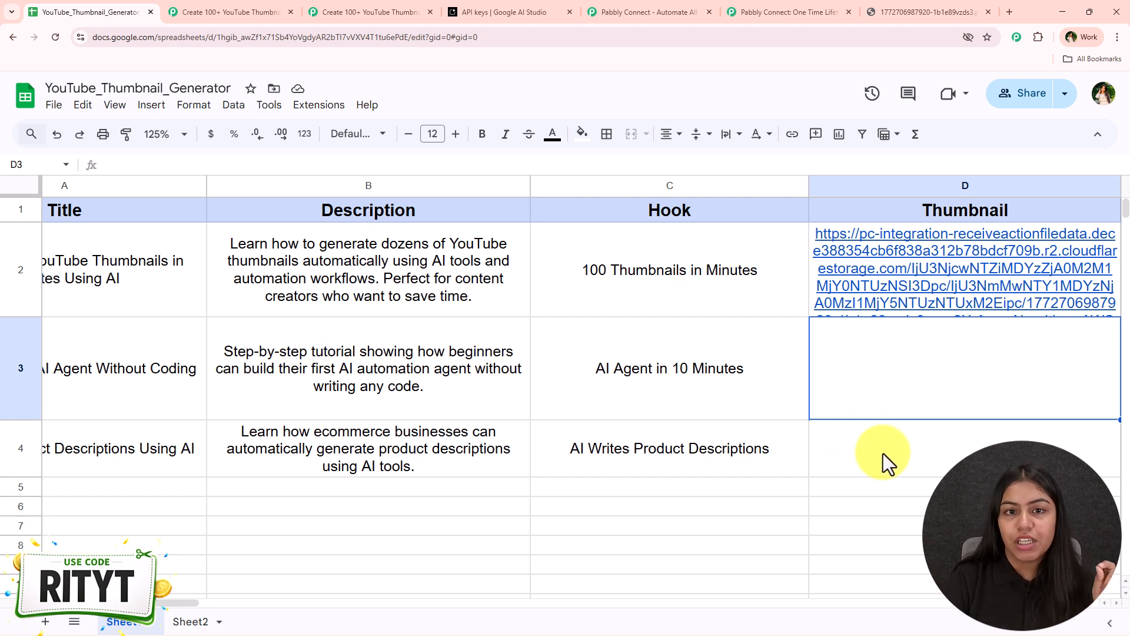
pyautogui.click(318, 105)
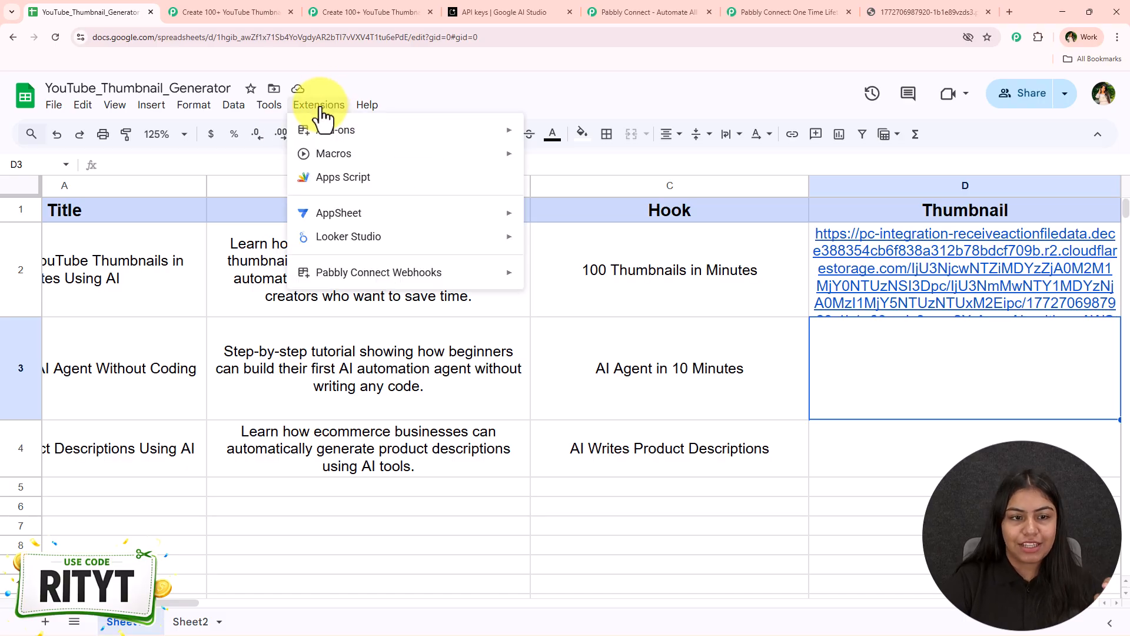
pyautogui.moveTo(318, 275)
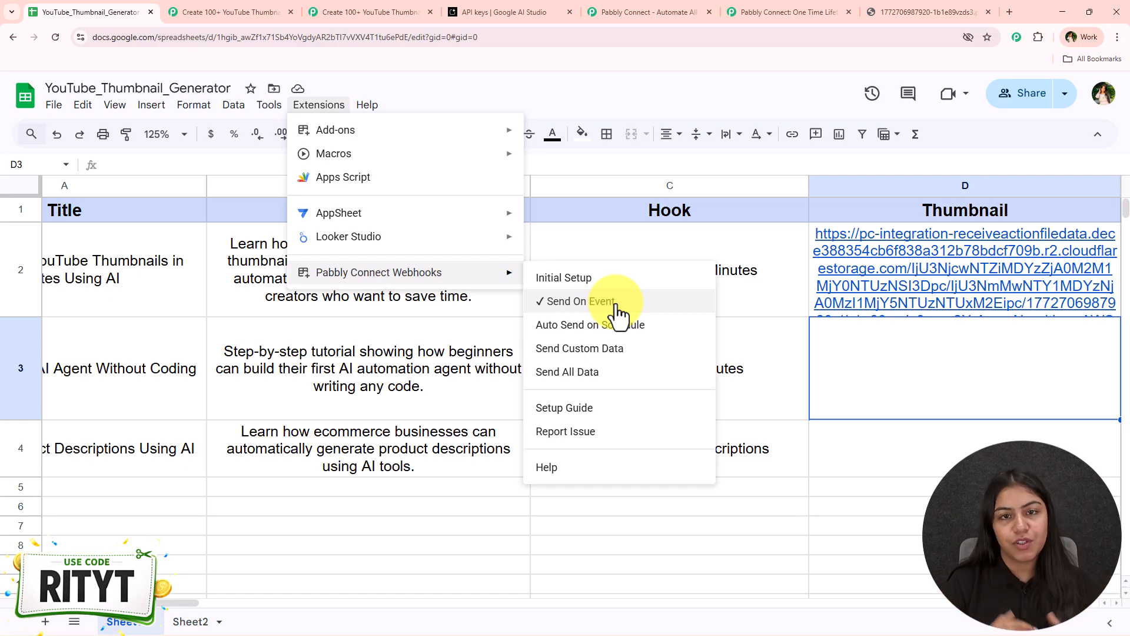
# - Clear row 3's Hook cell and restore its text to send the row to the workflow
pyautogui.click(782, 379)
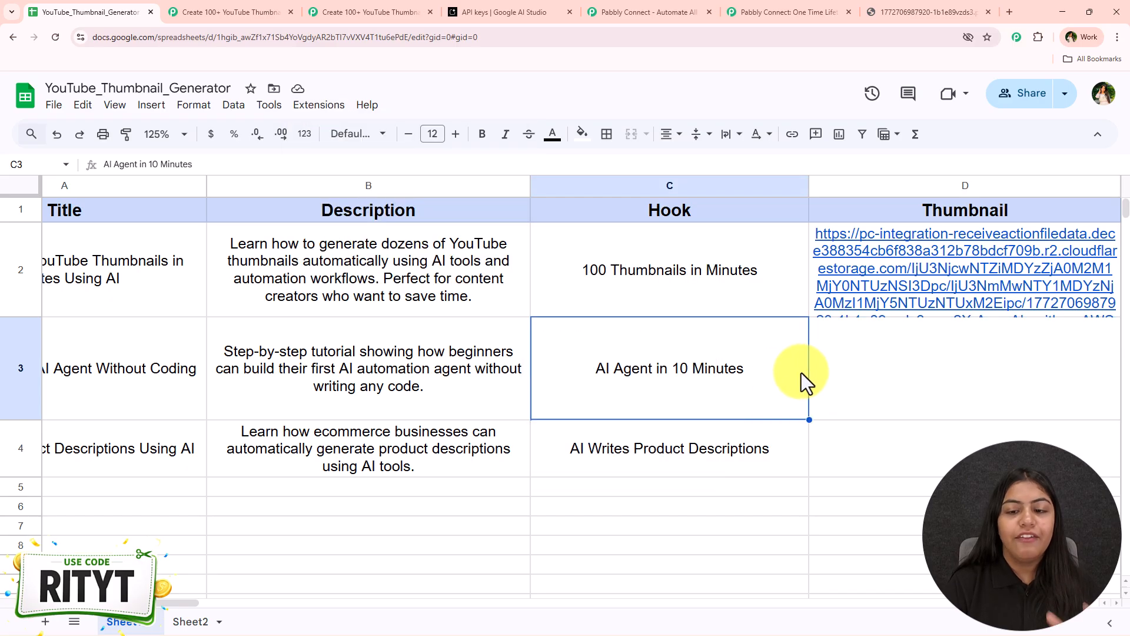
pyautogui.press('Delete')
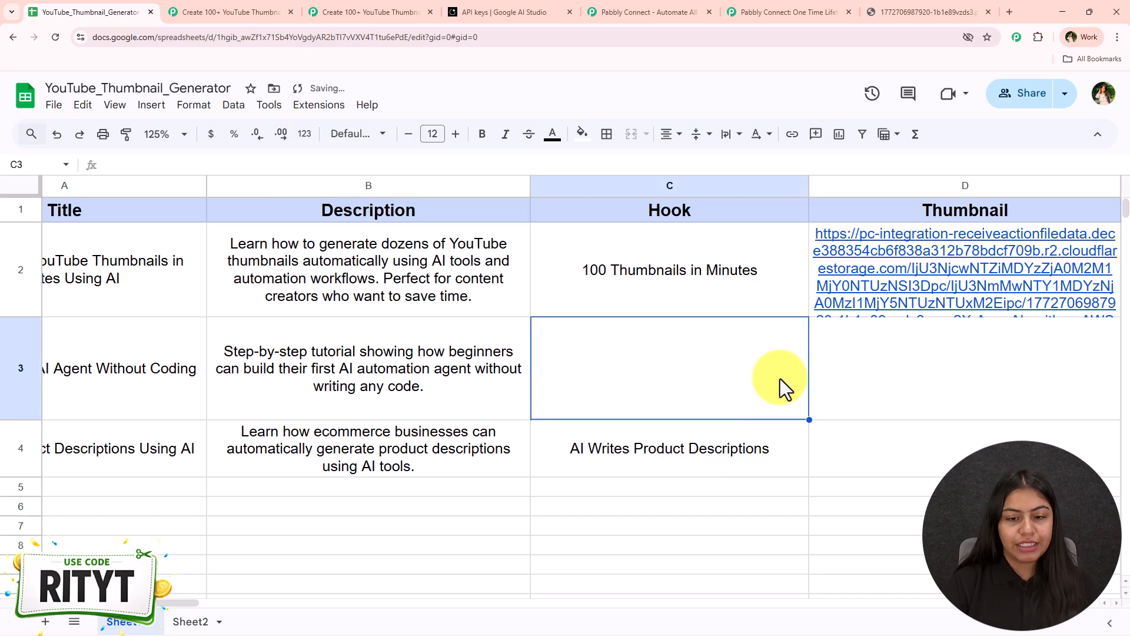
pyautogui.hotkey('ctrl', 'z')
# - Empty row 4's Thumbnail cell, and clear and restore that row's Hook text to send it to the workflow
pyautogui.click(737, 467)
pyautogui.hotkey('ctrl', 'z')
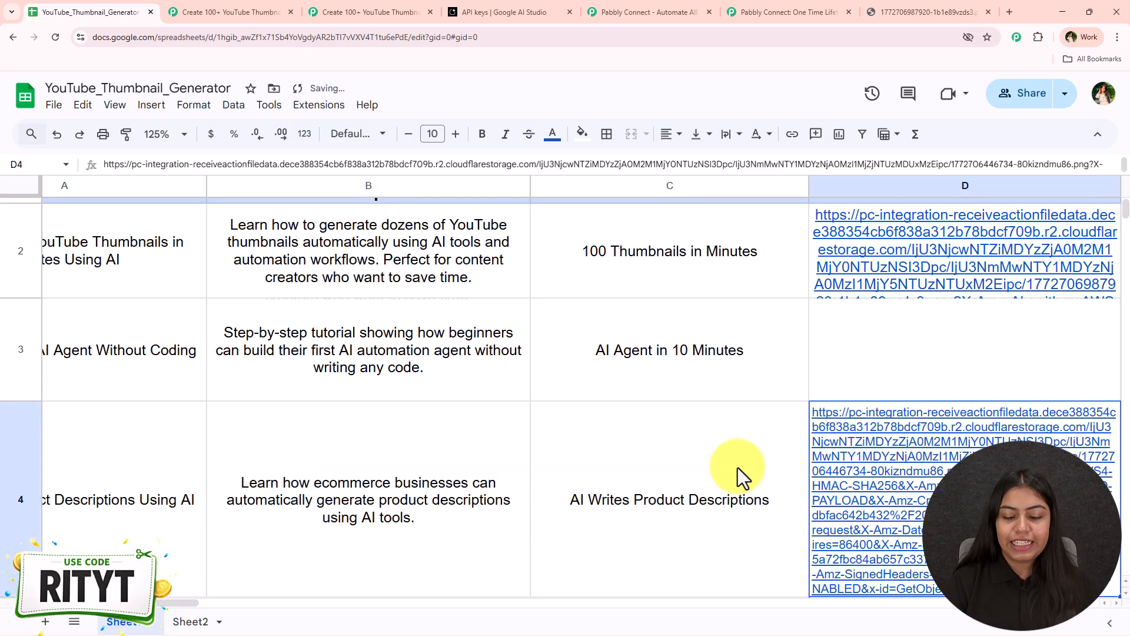
pyautogui.press('Delete')
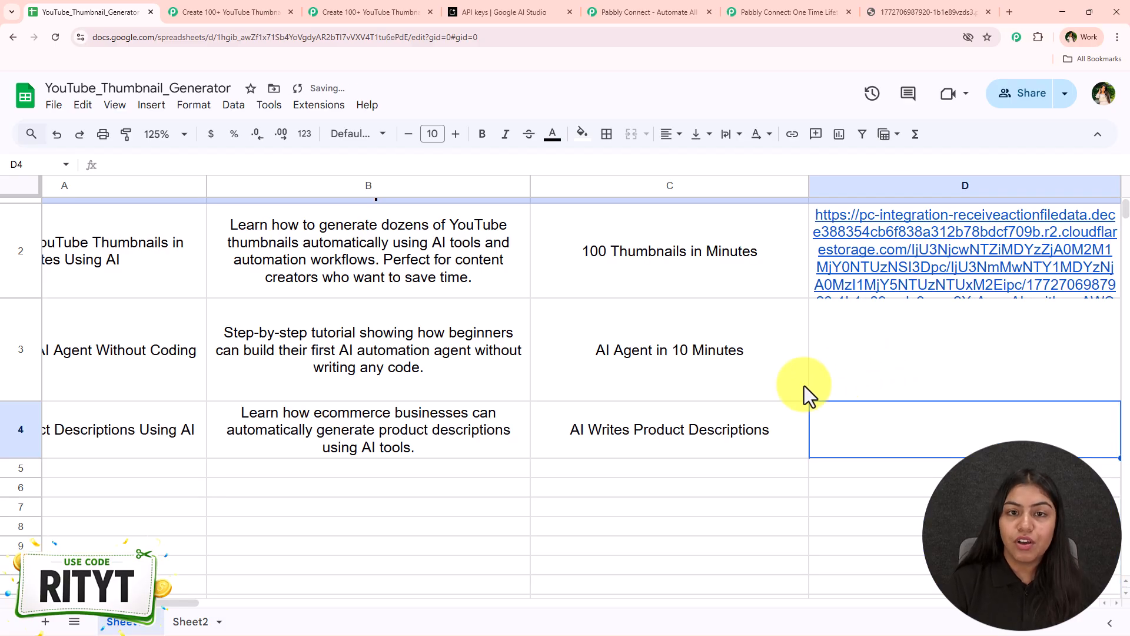
pyautogui.click(739, 405)
pyautogui.press('Delete')
pyautogui.hotkey('ctrl', 'z')
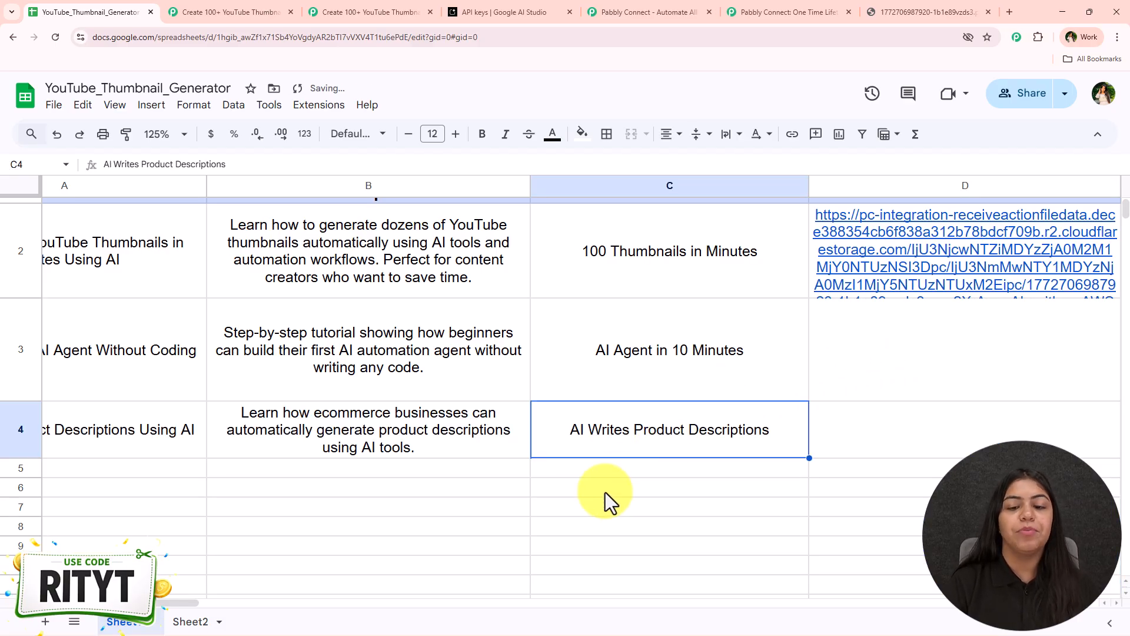
pyautogui.click(606, 494)
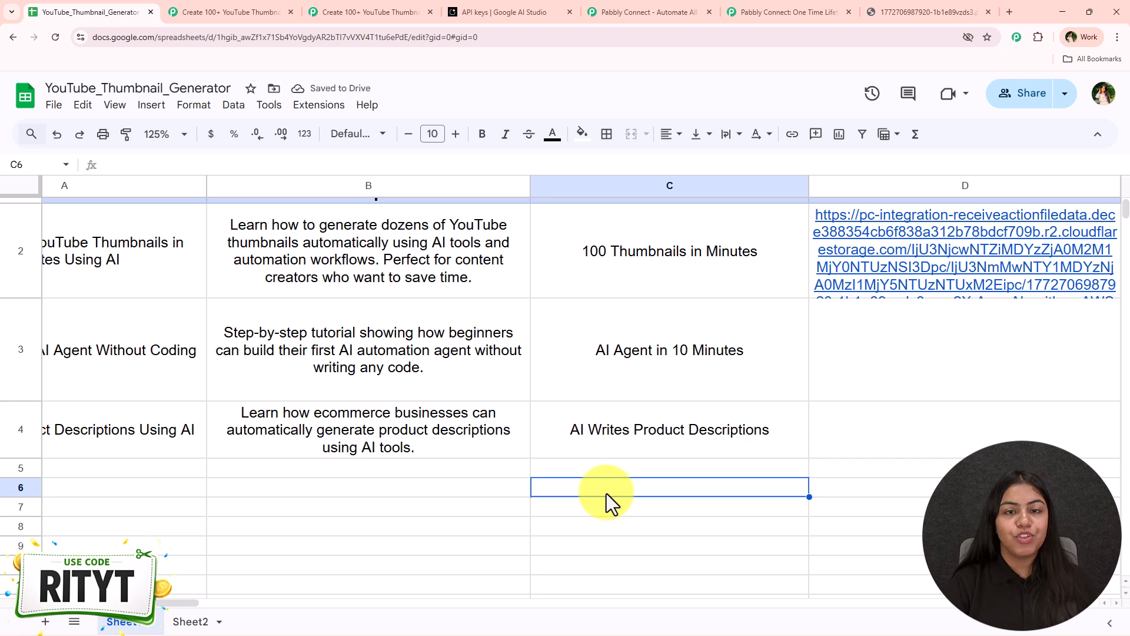
pyautogui.click(894, 387)
pyautogui.click(649, 507)
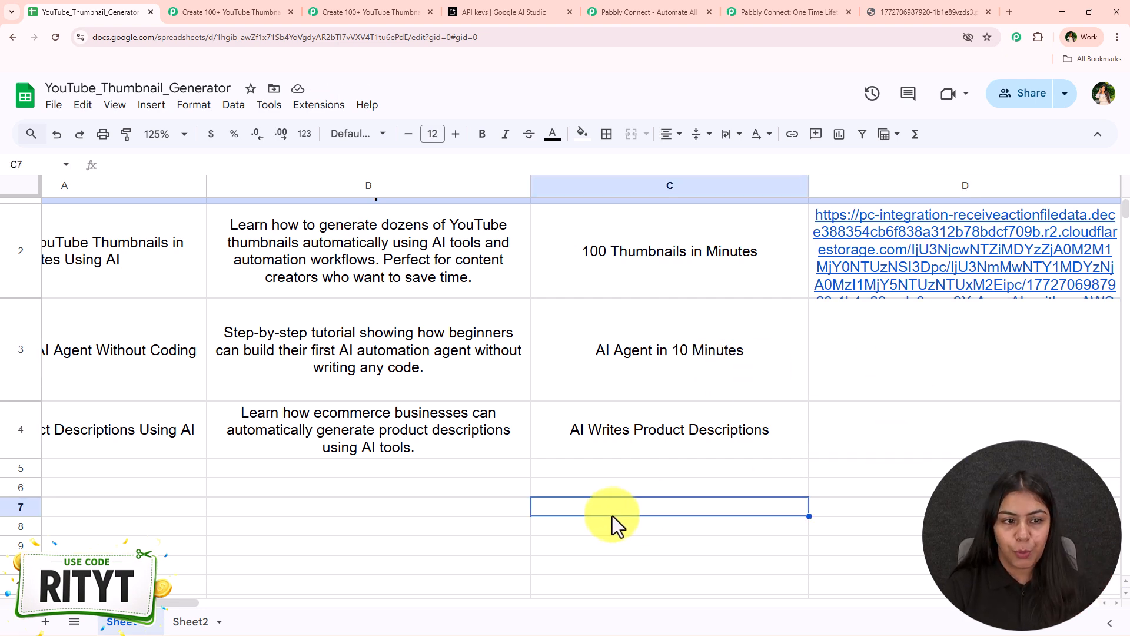
# - Open the image link in row 3's Thumbnail cell to inspect the generated thumbnail, and switch back to the Pabbly Connect workflow
pyautogui.scroll(1, 475, 503)
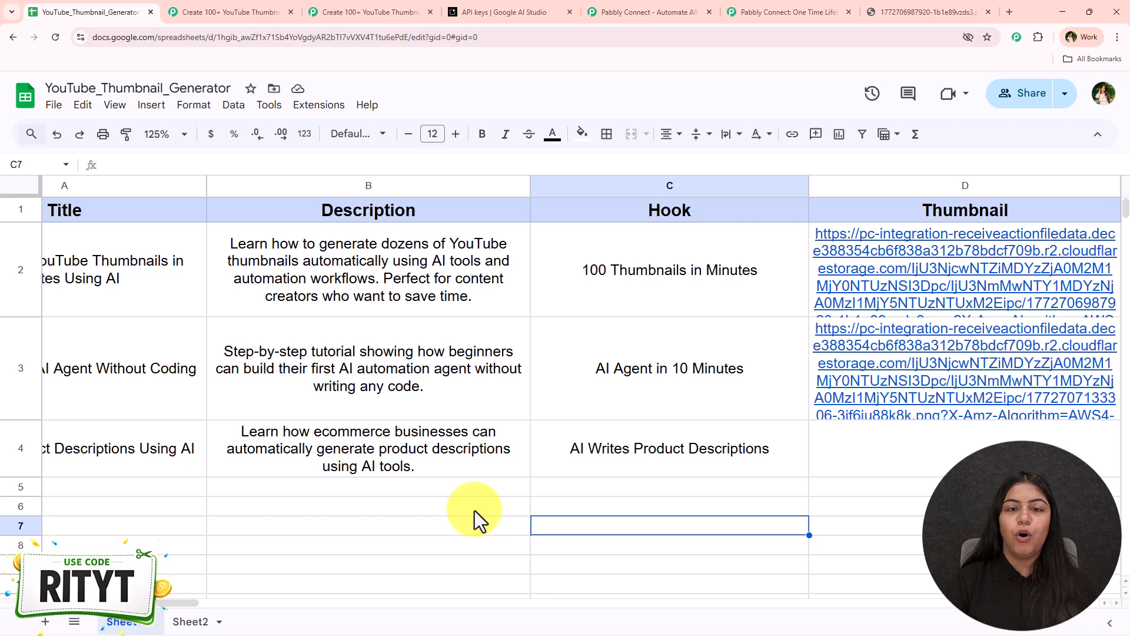
pyautogui.click(933, 379)
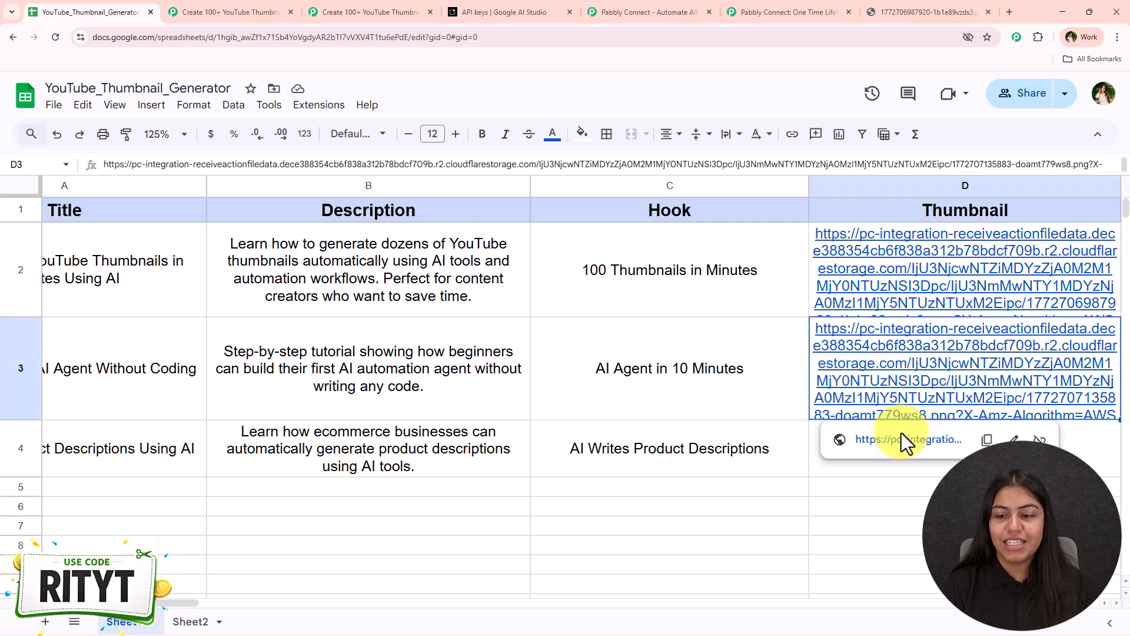
pyautogui.click(883, 442)
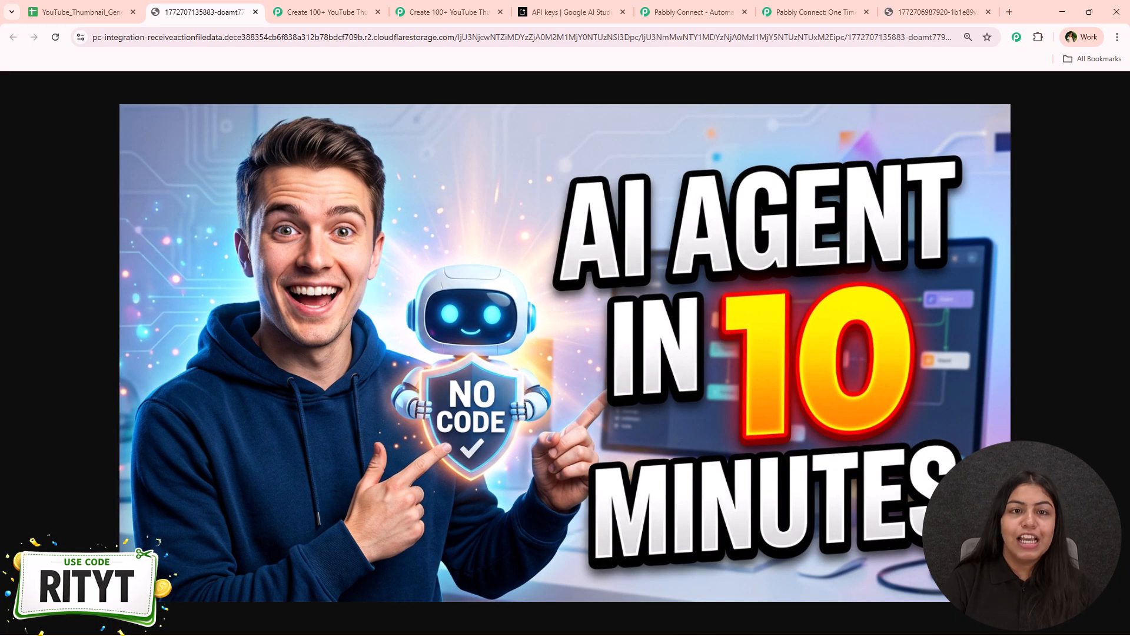
pyautogui.click(429, 7)
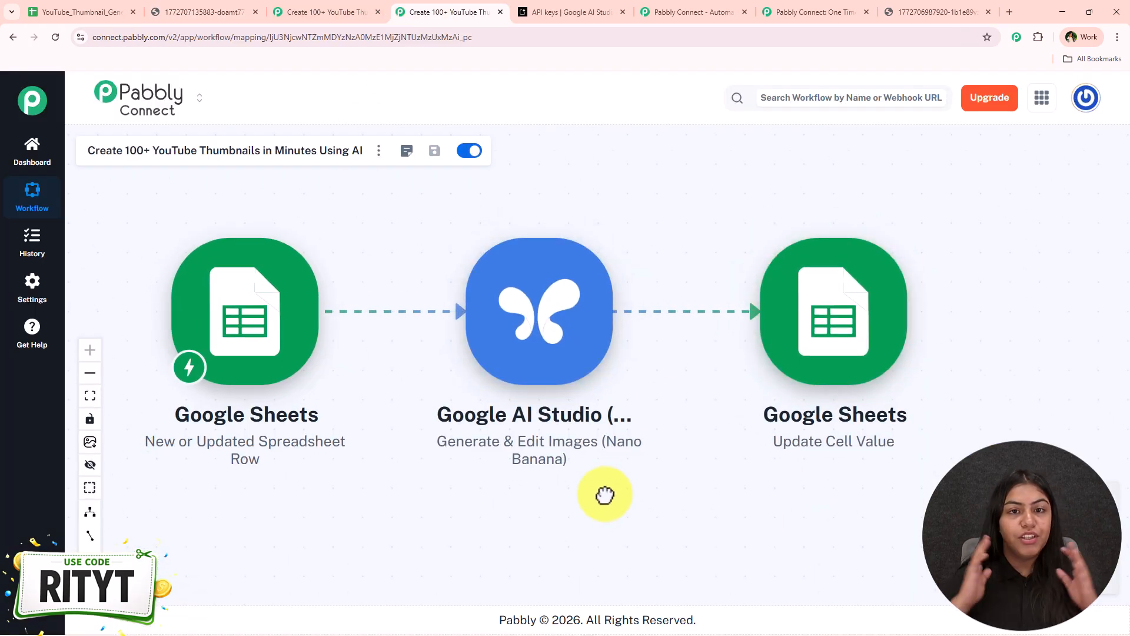